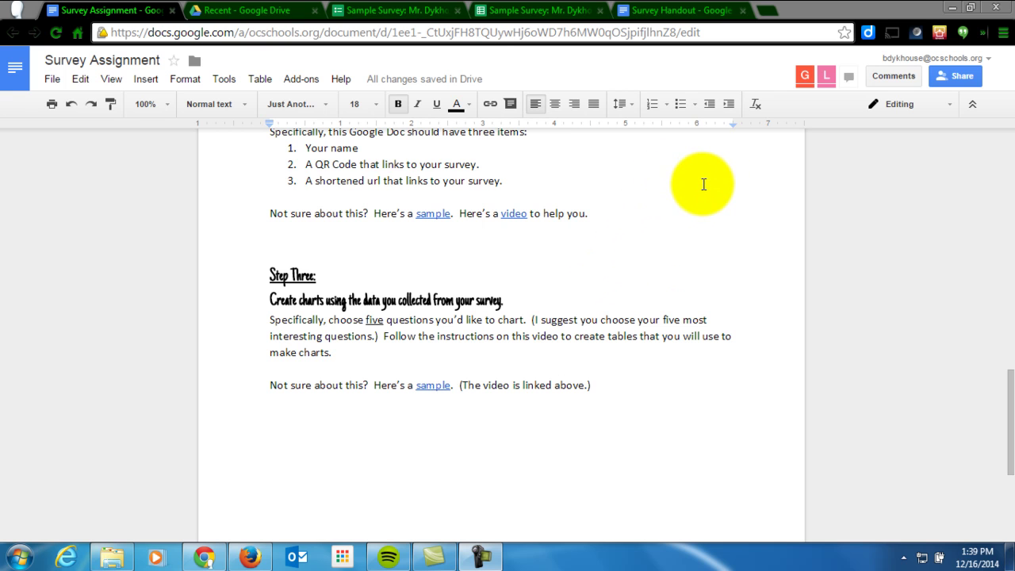
Examine the Where do you live?, Season, Born in CA, Smartphone and Music chart sheets in the sample survey responses spreadsheet.
click(539, 9)
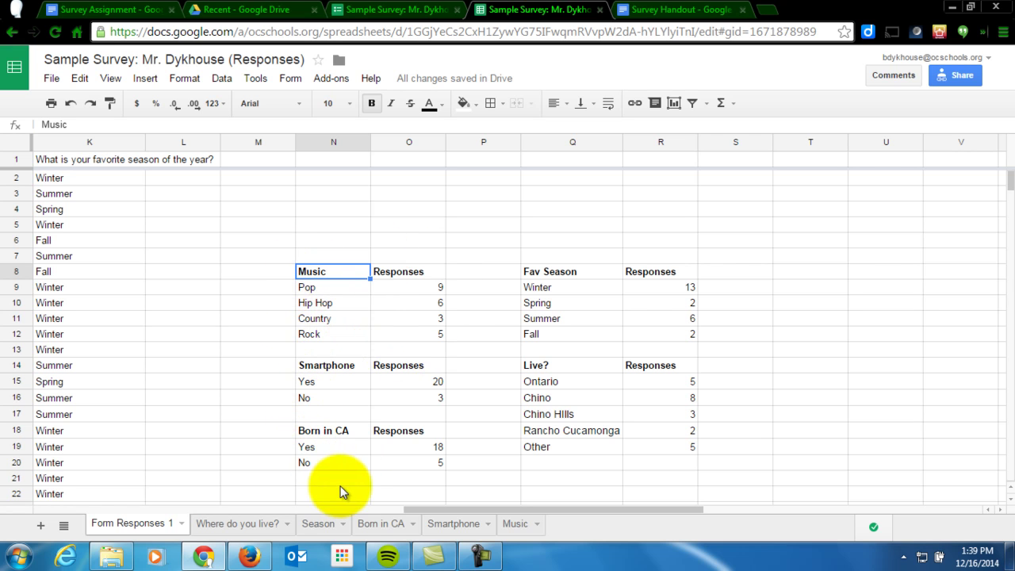
click(245, 530)
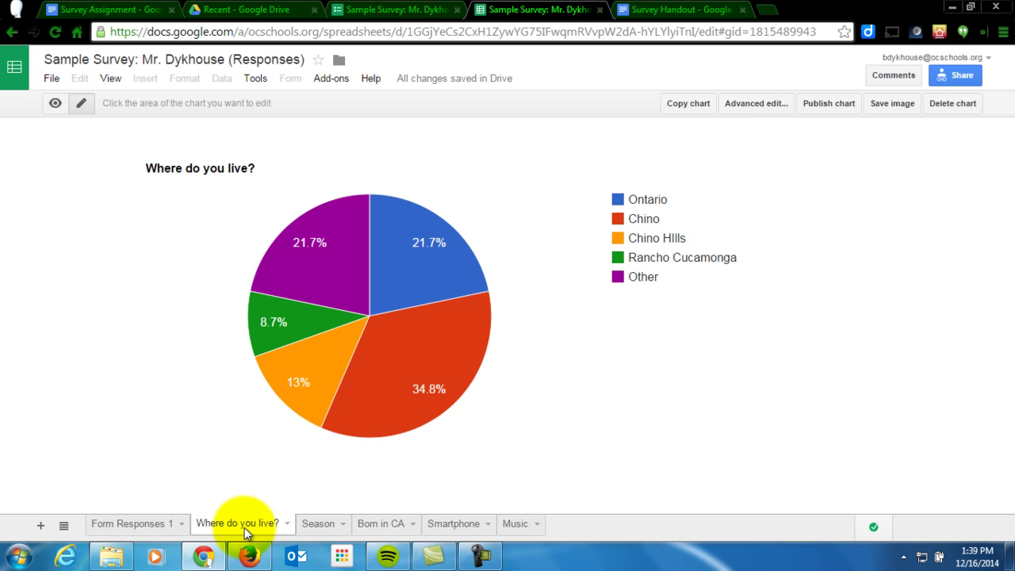
click(321, 525)
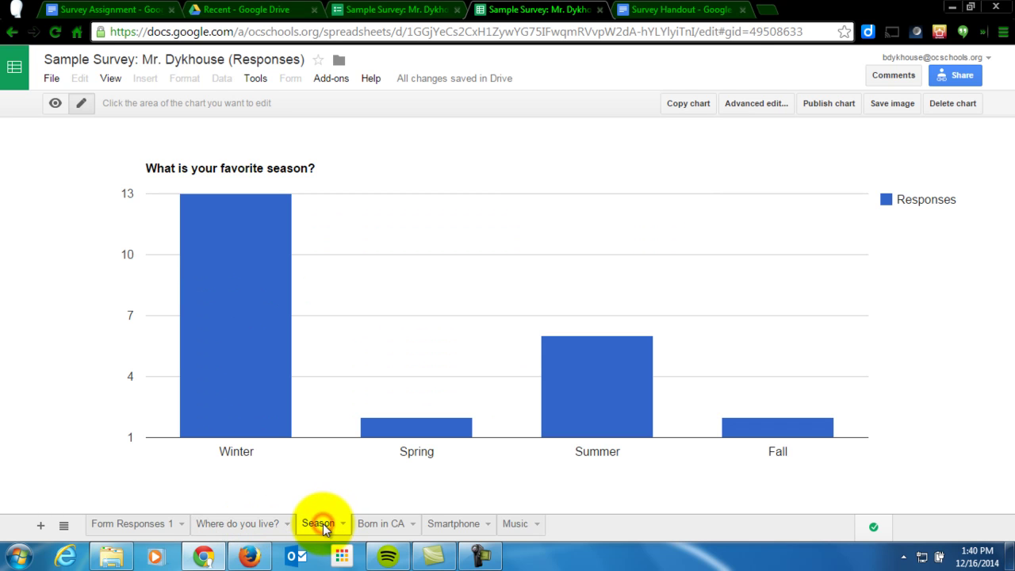
click(381, 526)
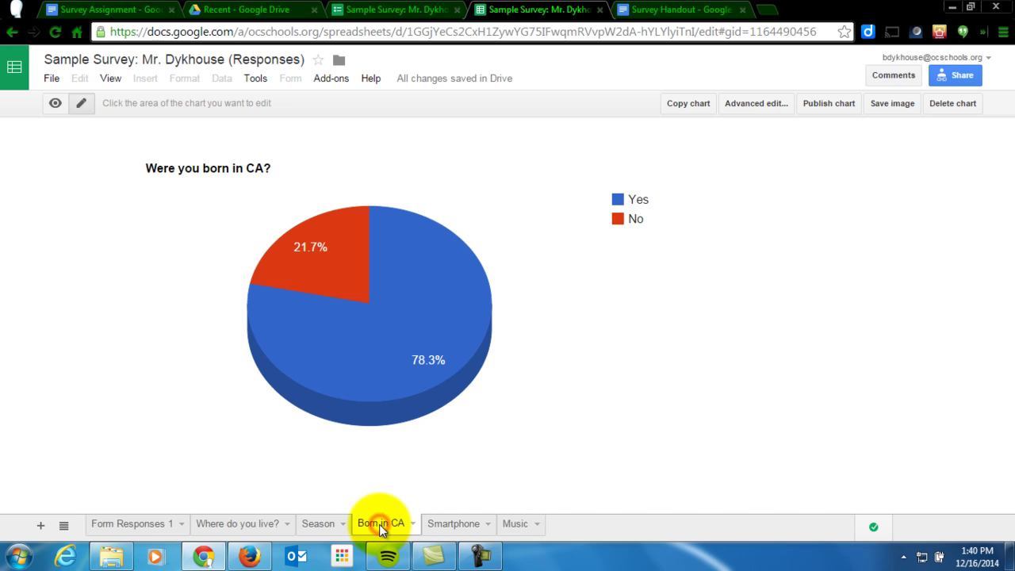
click(453, 525)
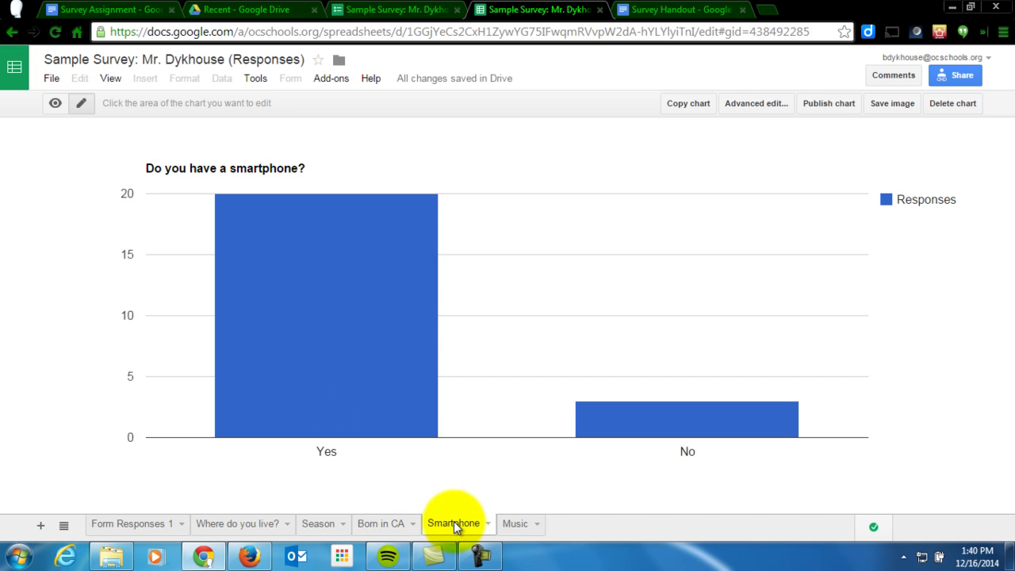
click(511, 525)
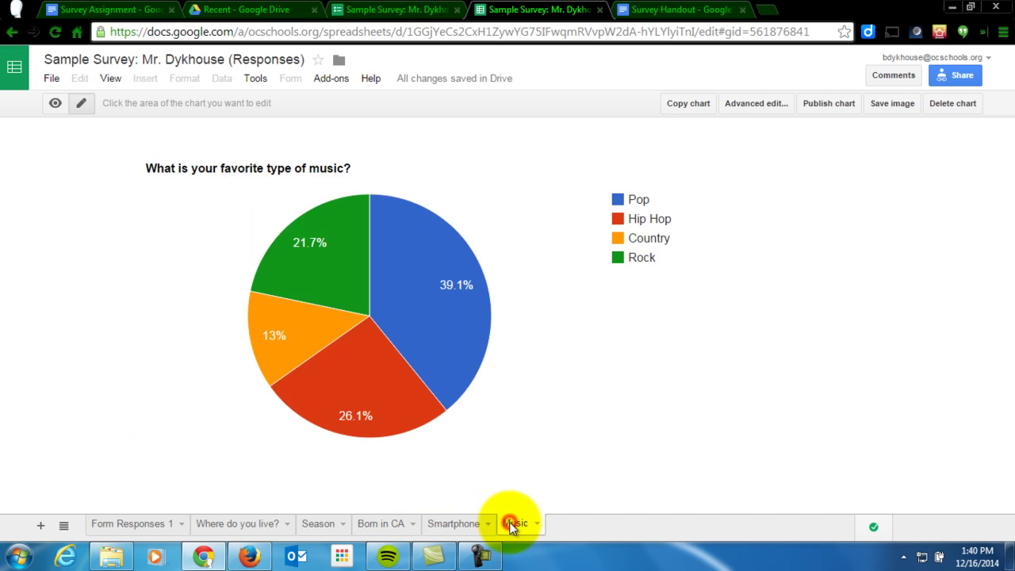
click(383, 526)
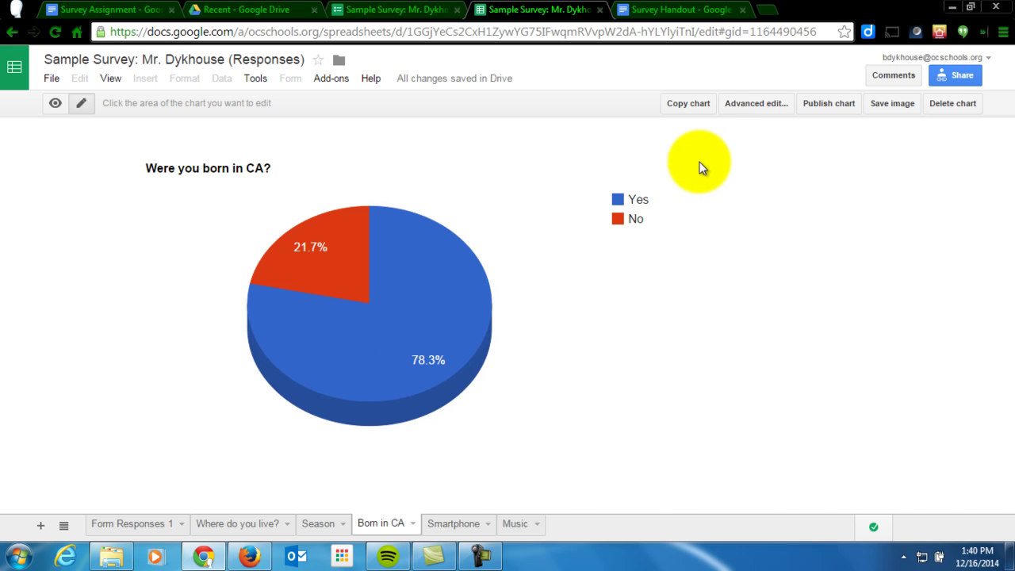
click(332, 284)
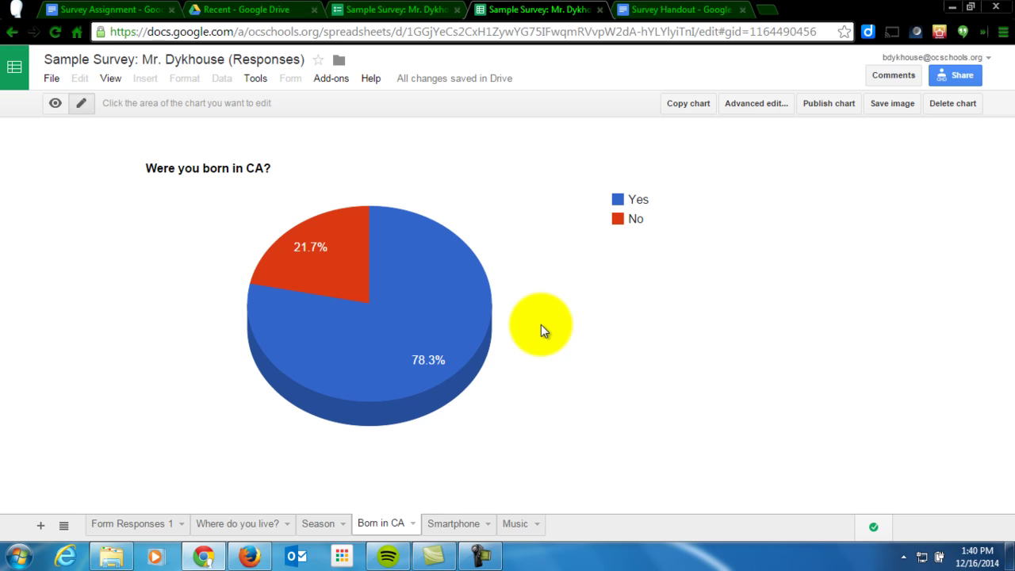
Delete the Music and Smartphone chart sheets from the responses spreadsheet.
click(538, 526)
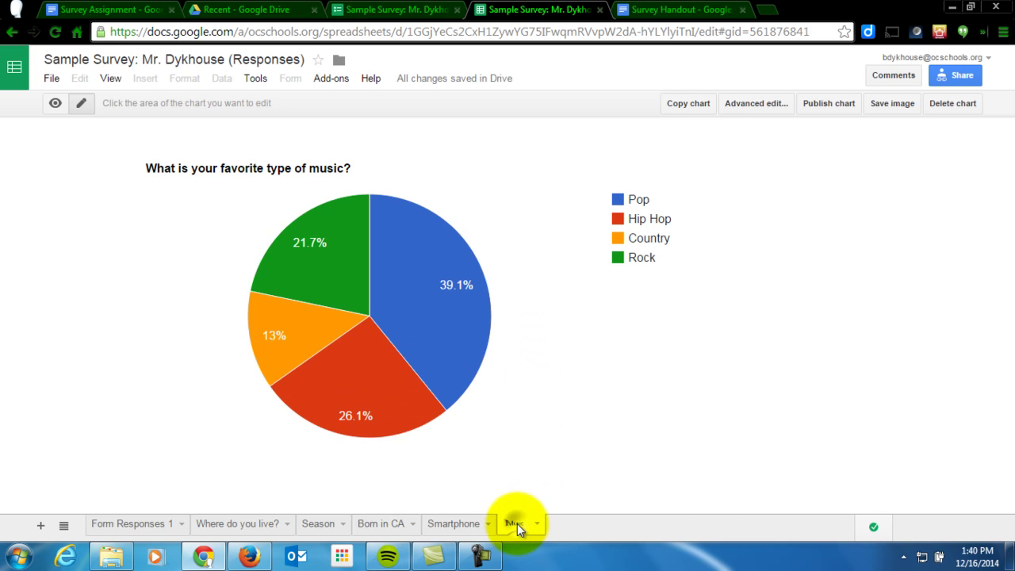
right_click(517, 524)
click(520, 308)
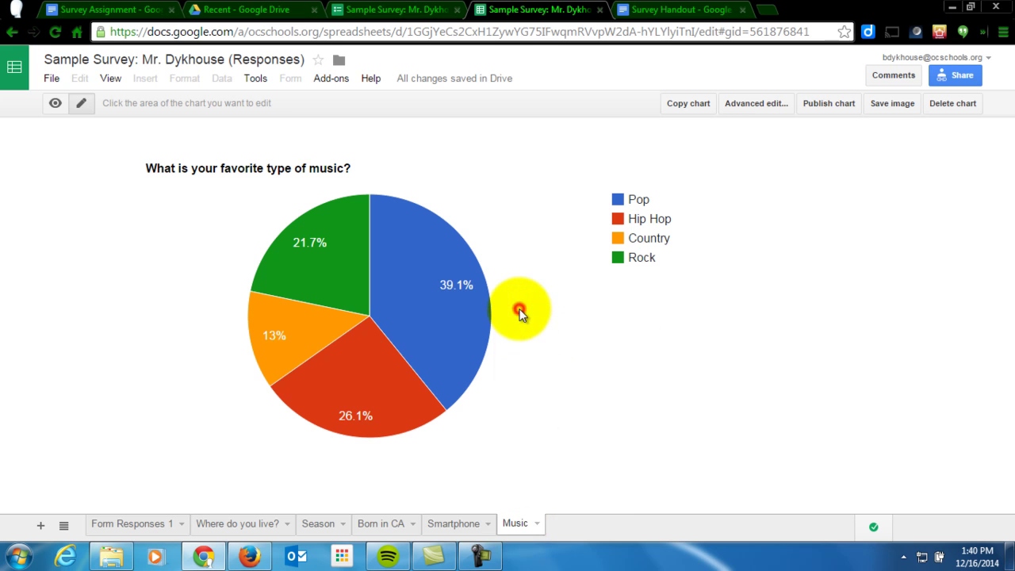
click(348, 320)
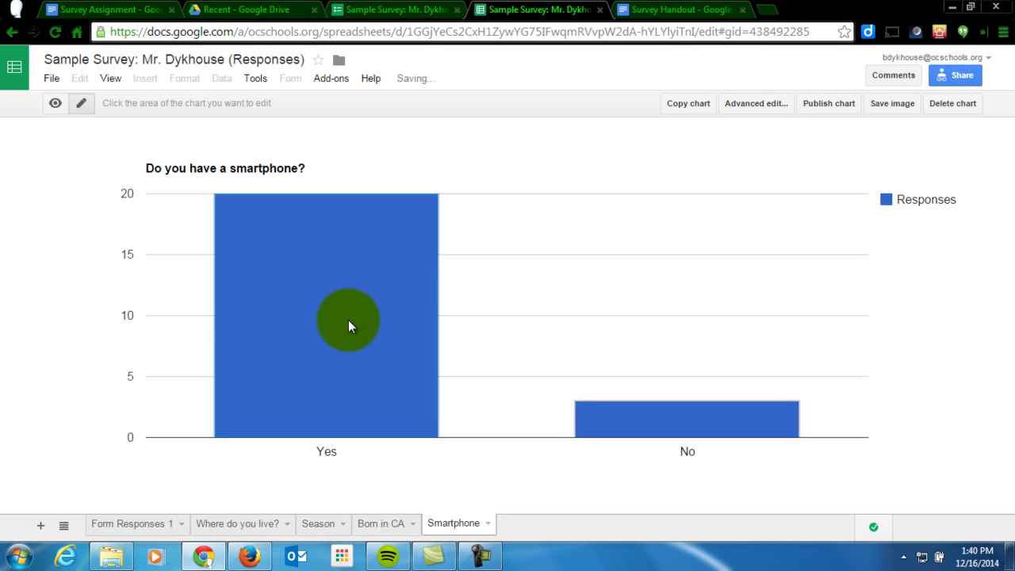
right_click(455, 525)
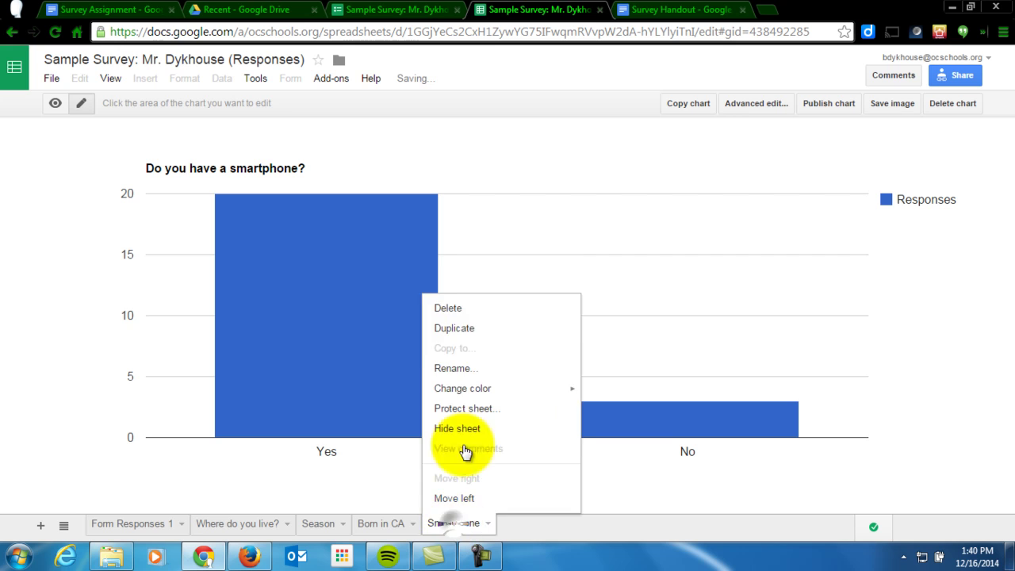
click(441, 309)
click(349, 320)
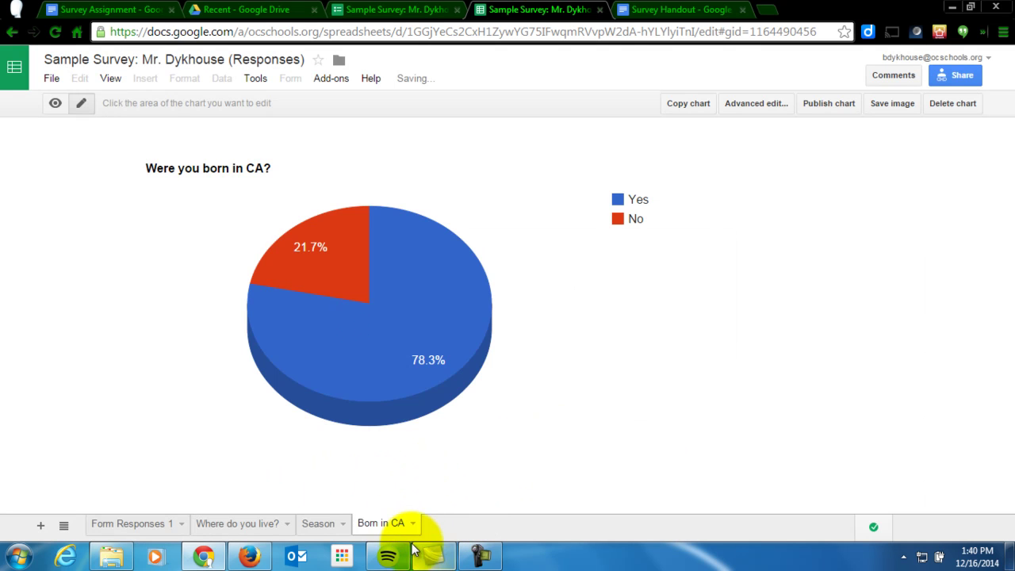
Delete the Born in CA and Season chart sheets.
right_click(372, 518)
click(379, 308)
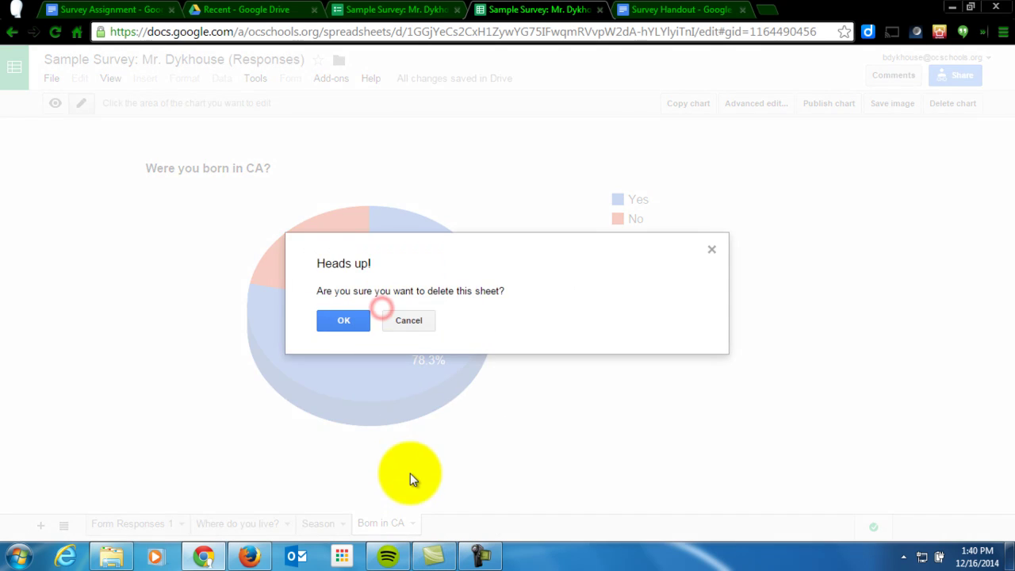
click(353, 322)
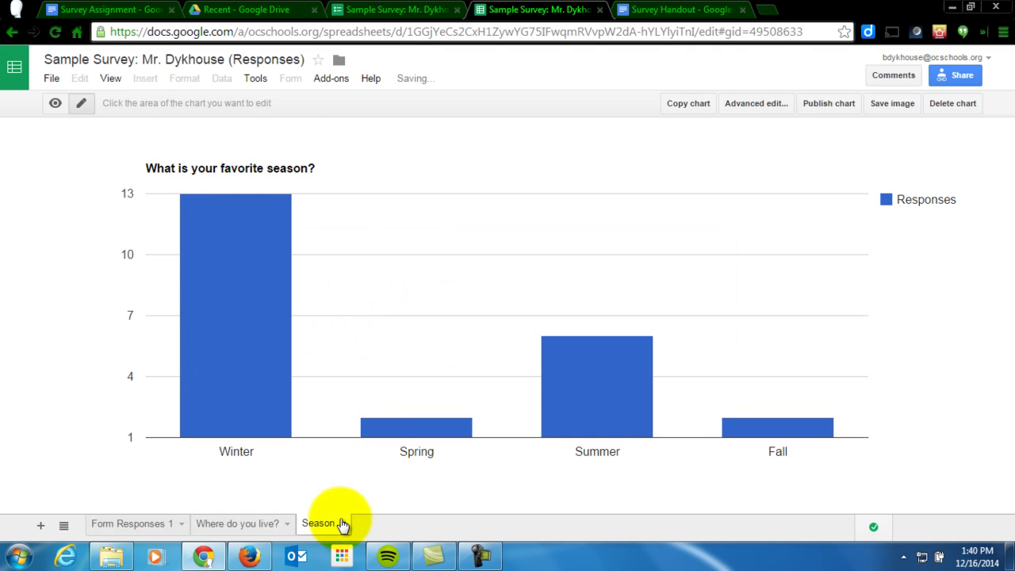
right_click(329, 525)
click(323, 308)
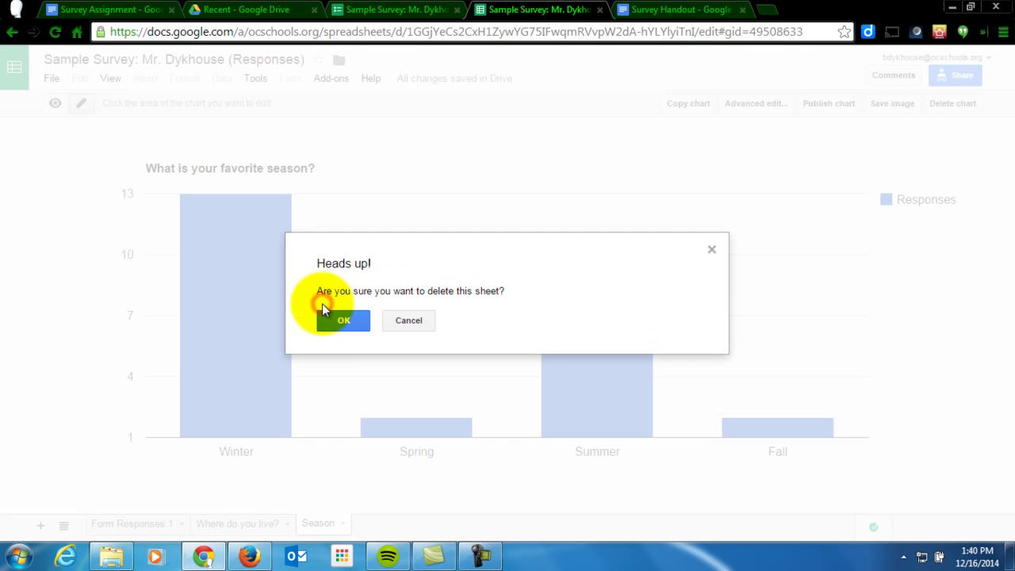
click(344, 334)
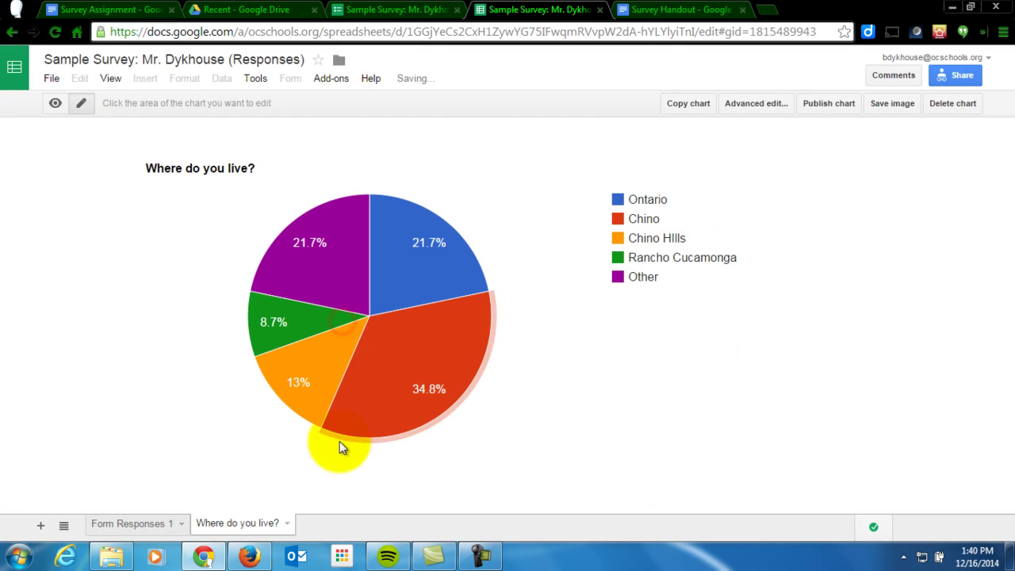
Delete the Where do you live? chart sheet, leaving only Form Responses 1.
right_click(250, 522)
click(248, 308)
click(343, 320)
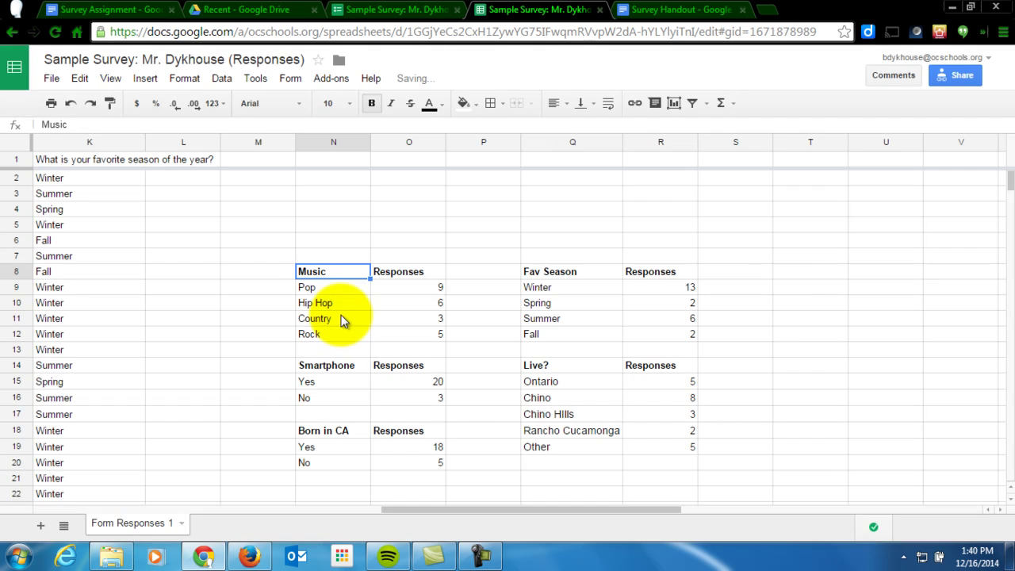
Clear all the summary tables in cells N8 to R20 of the Form Responses 1 sheet.
drag(304, 272, 678, 466)
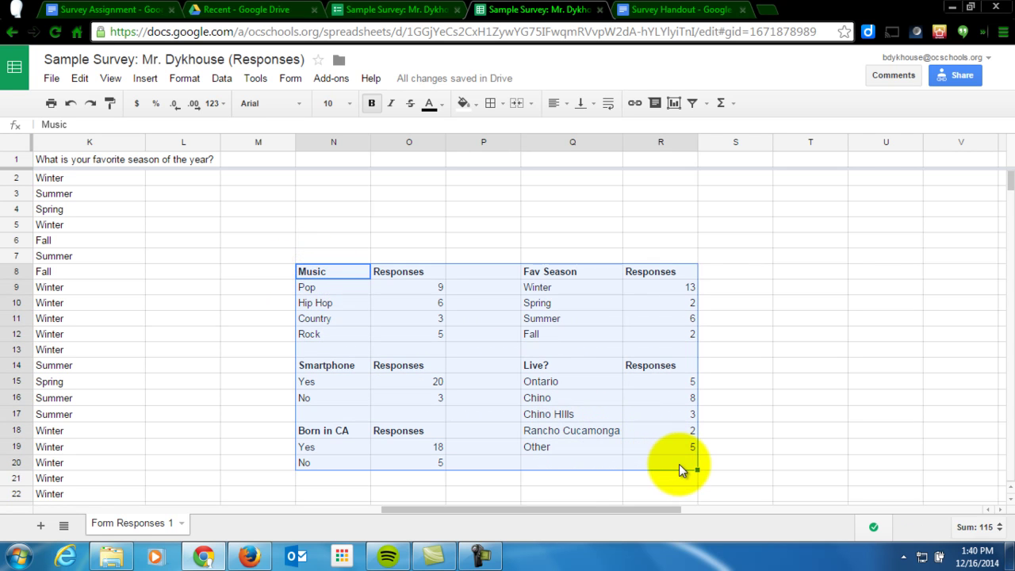
key(Delete)
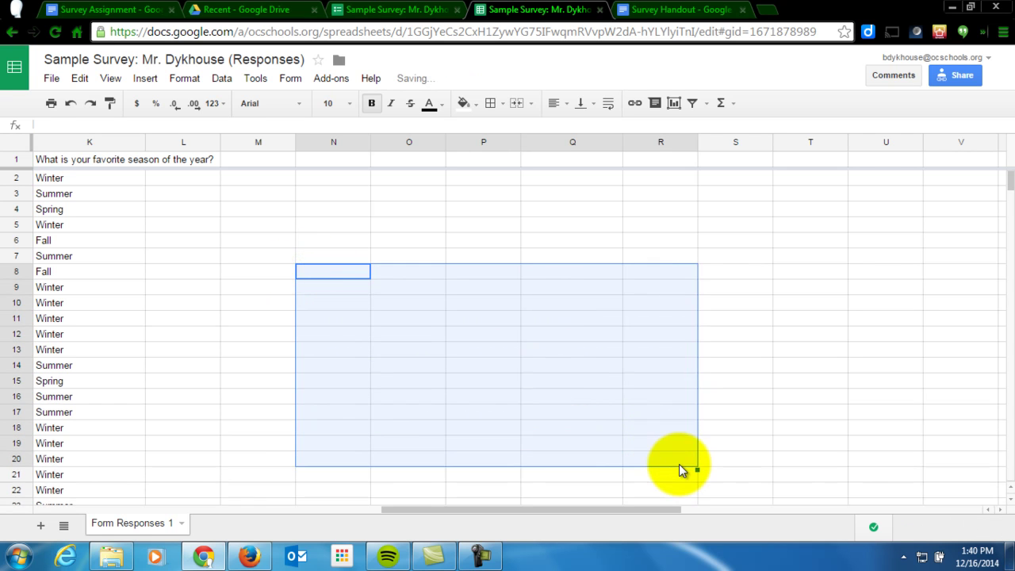
click(305, 254)
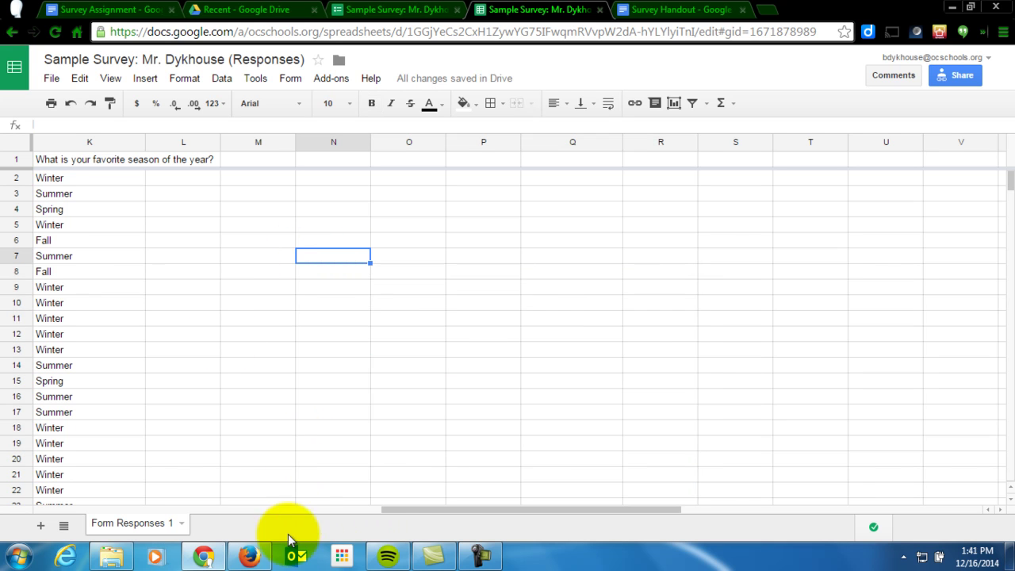
Check the favorite music question in B1, and enter the bold table headings Fav Music in N4 and Responses in O4.
drag(408, 511, 20, 549)
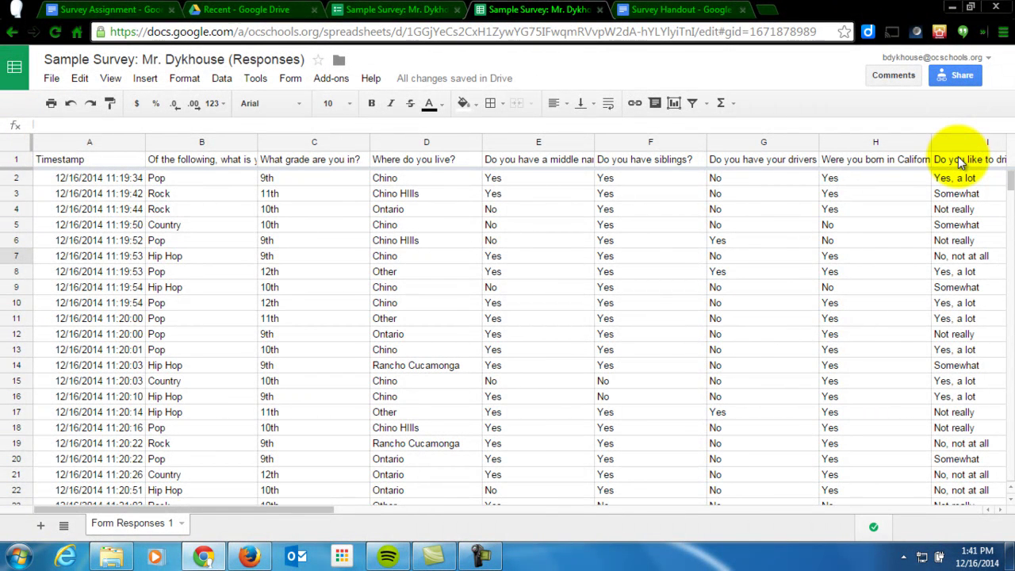
click(204, 161)
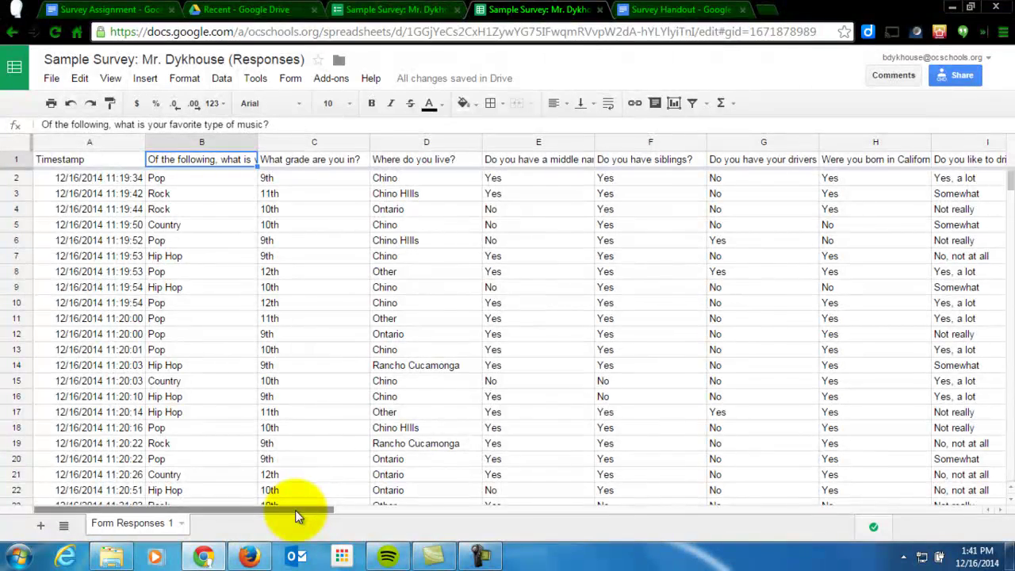
drag(295, 510, 596, 517)
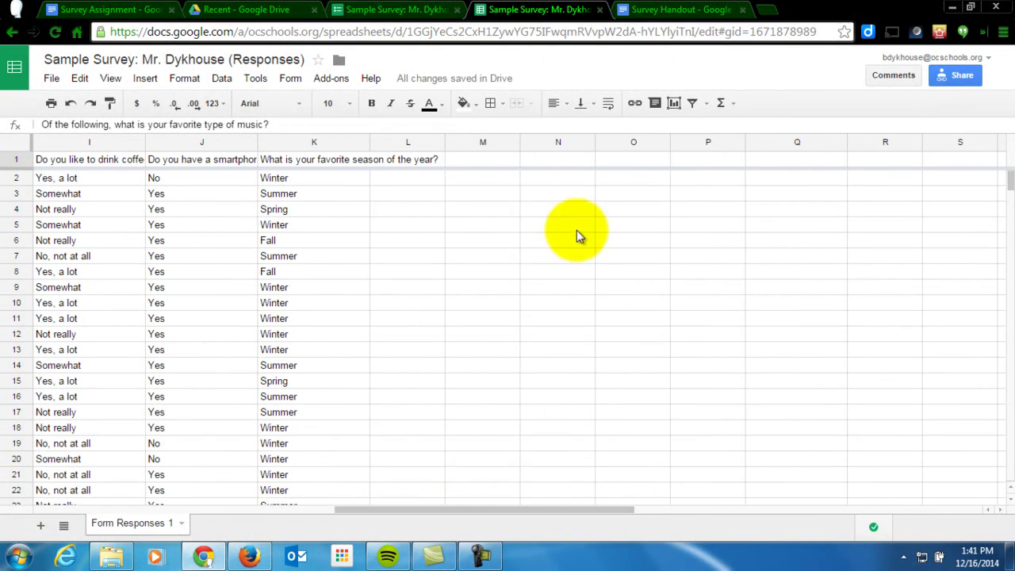
click(564, 211)
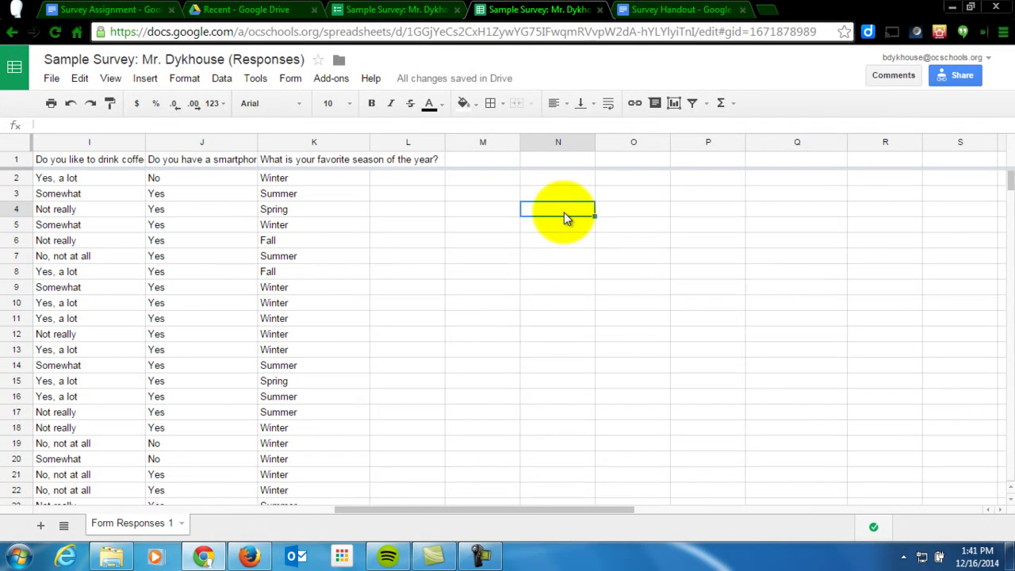
click(373, 105)
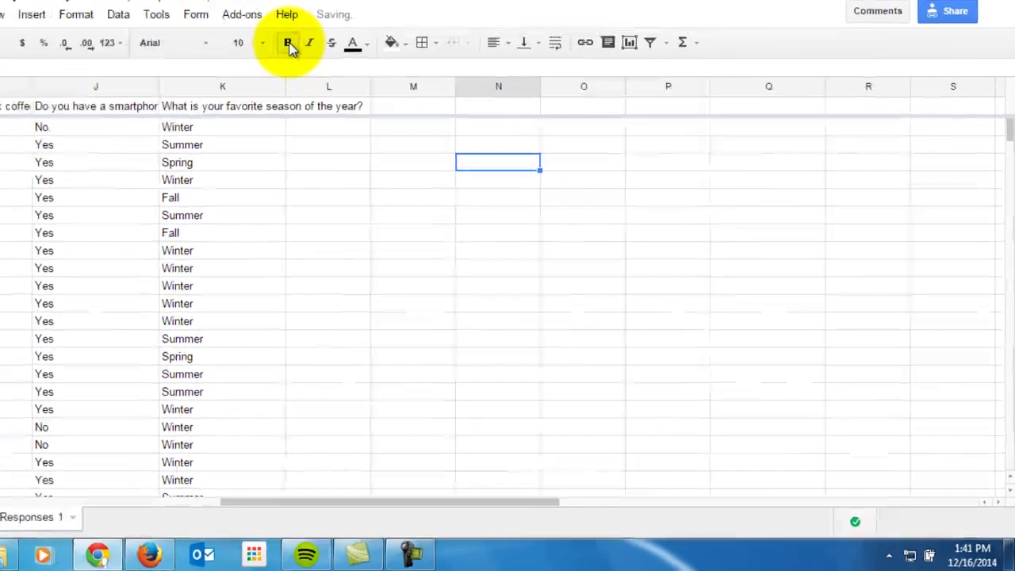
text(j)
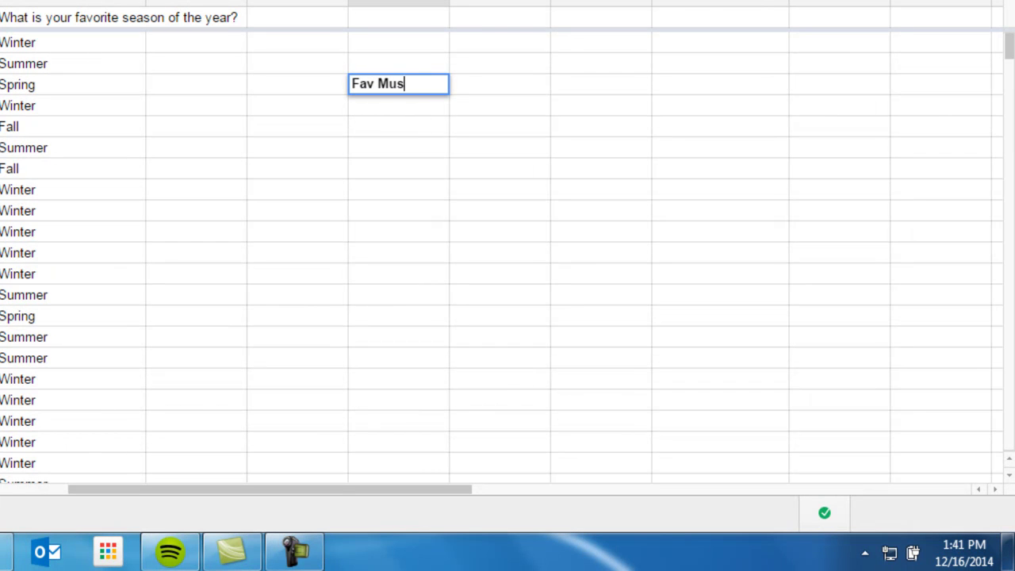
key(Tab)
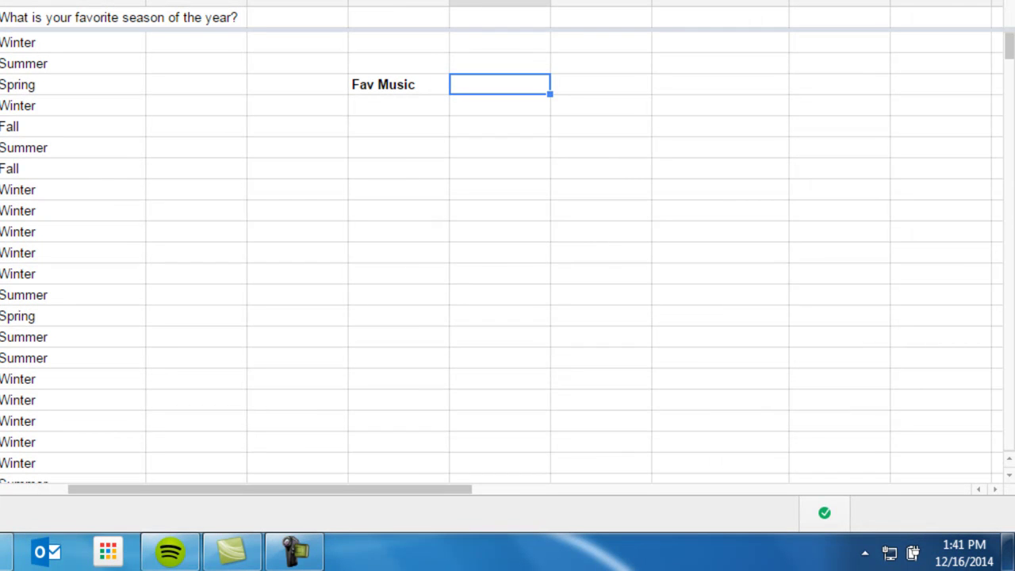
text(Respons)
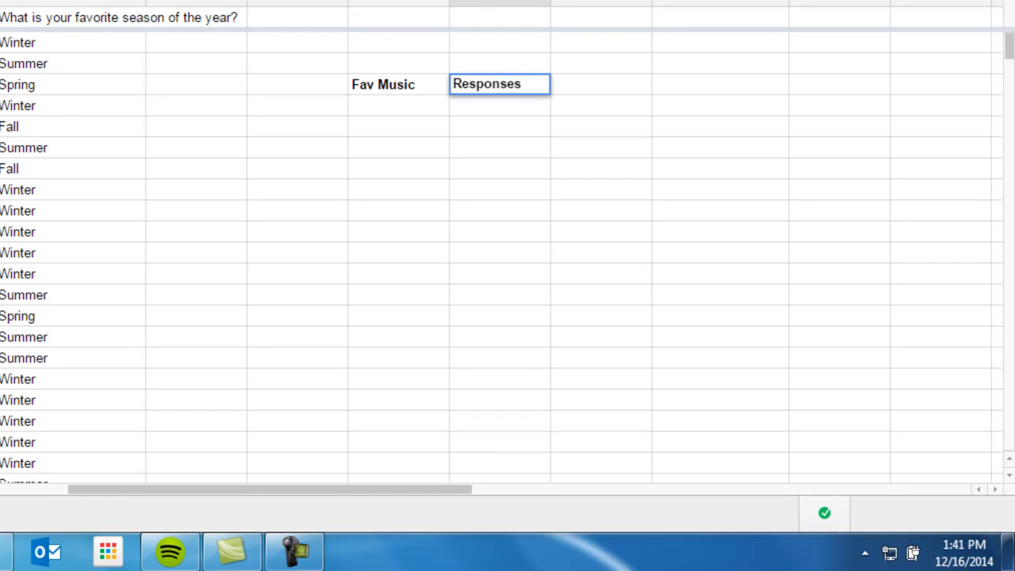
text(es)
click(394, 84)
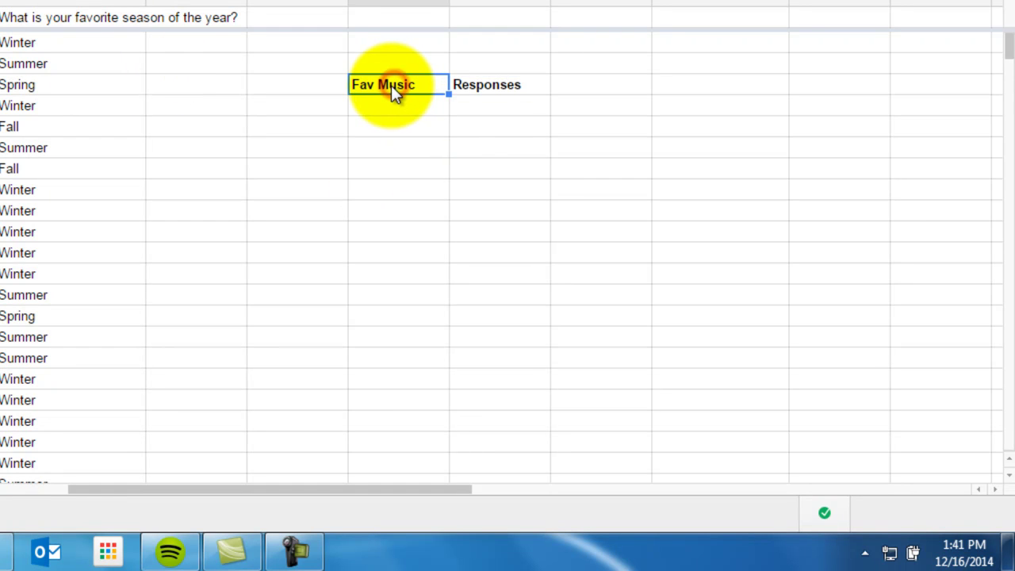
click(522, 85)
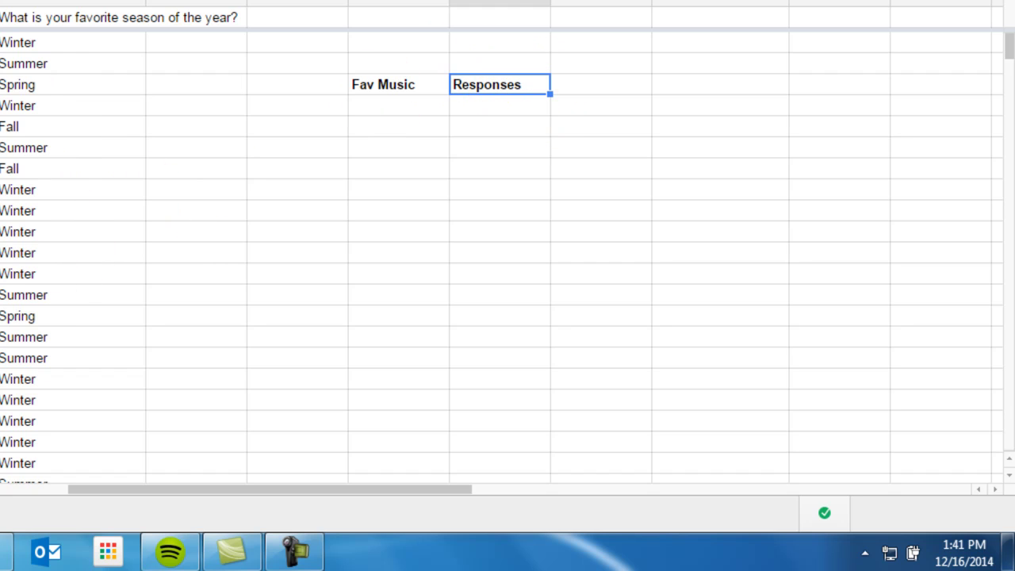
click(399, 106)
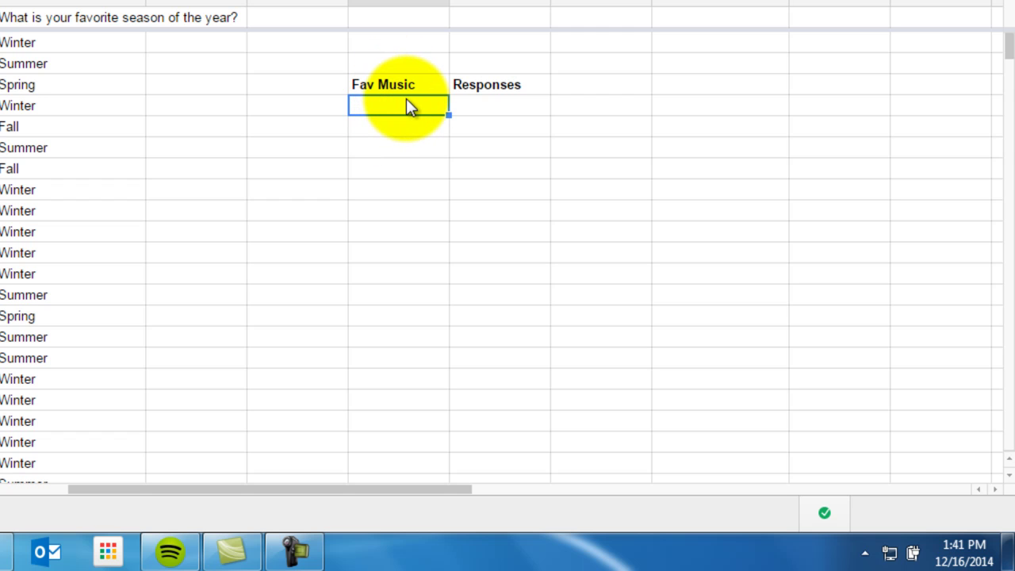
click(385, 90)
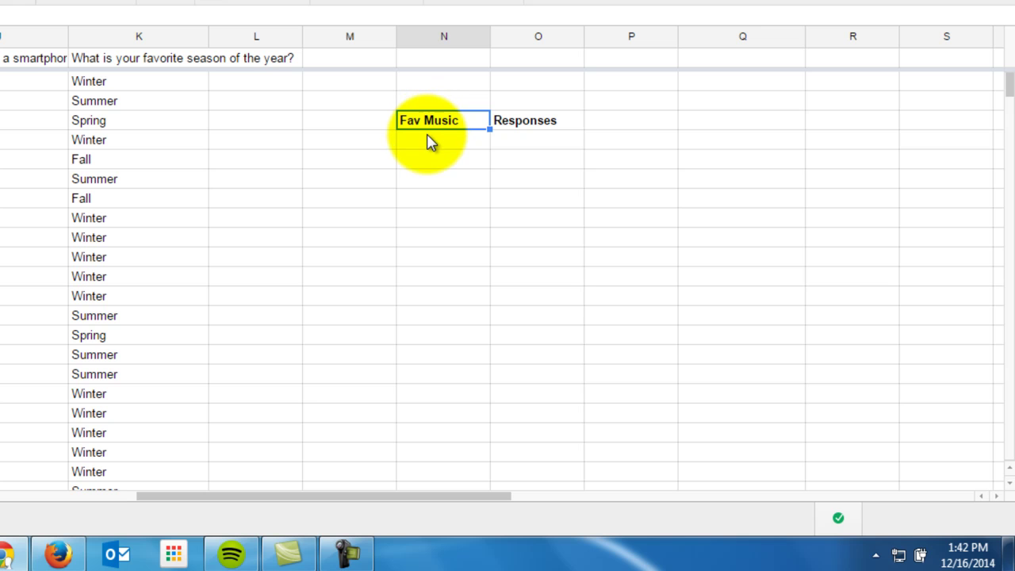
click(428, 141)
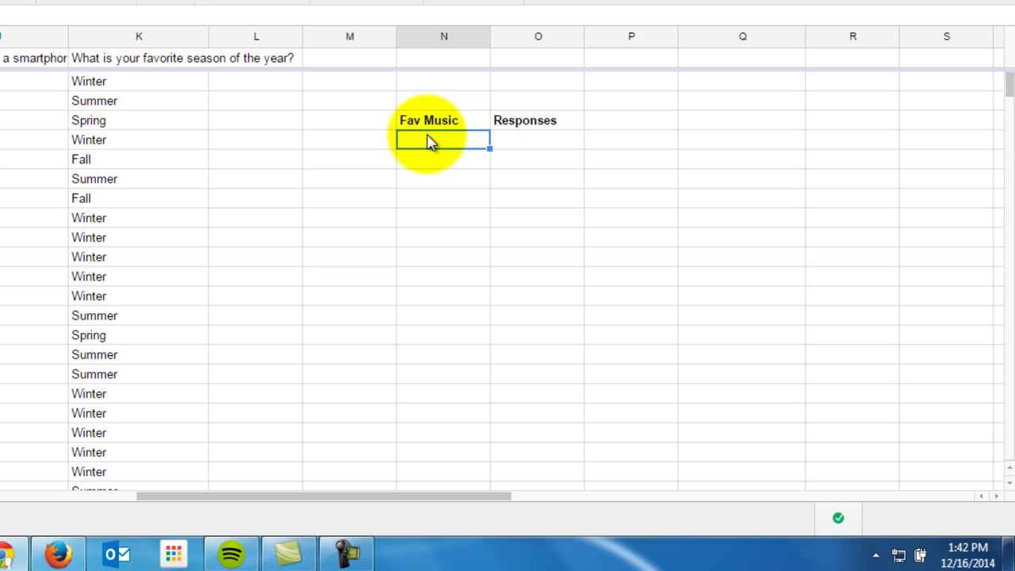
click(423, 162)
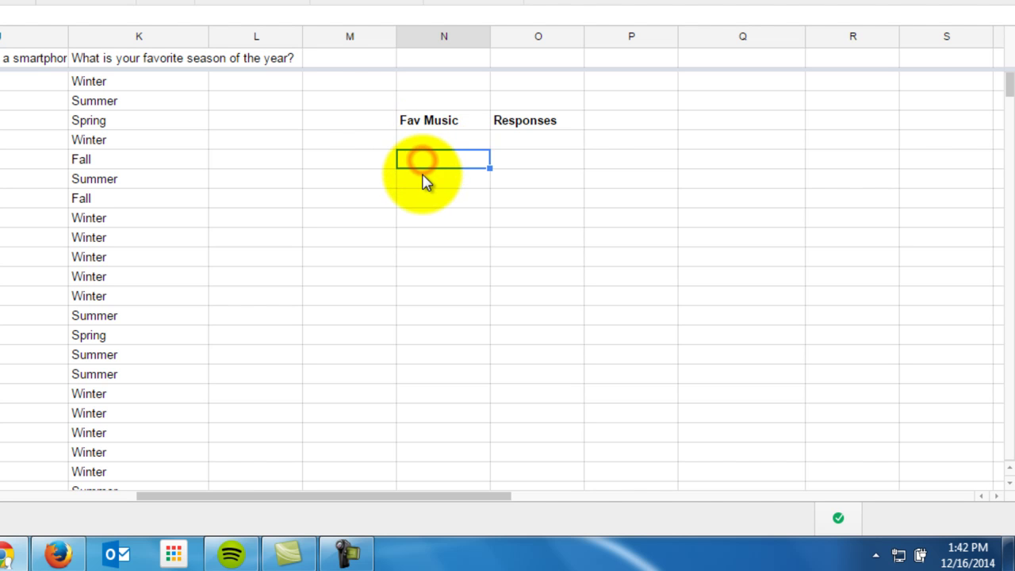
Copy the answer Pop from cell B2 into N5 as the first entry under Fav Music.
click(423, 174)
click(425, 198)
click(428, 141)
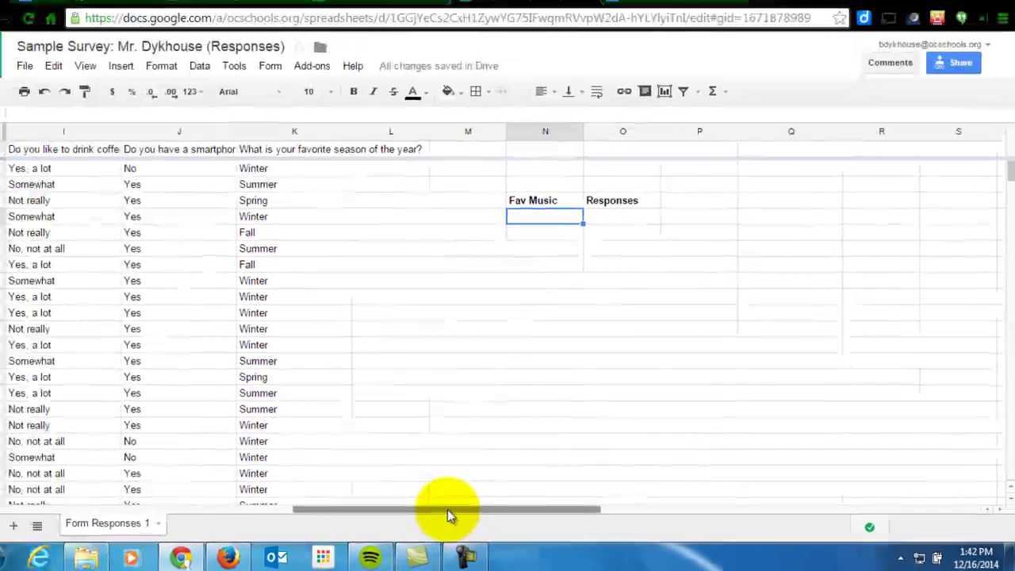
drag(448, 509, 184, 508)
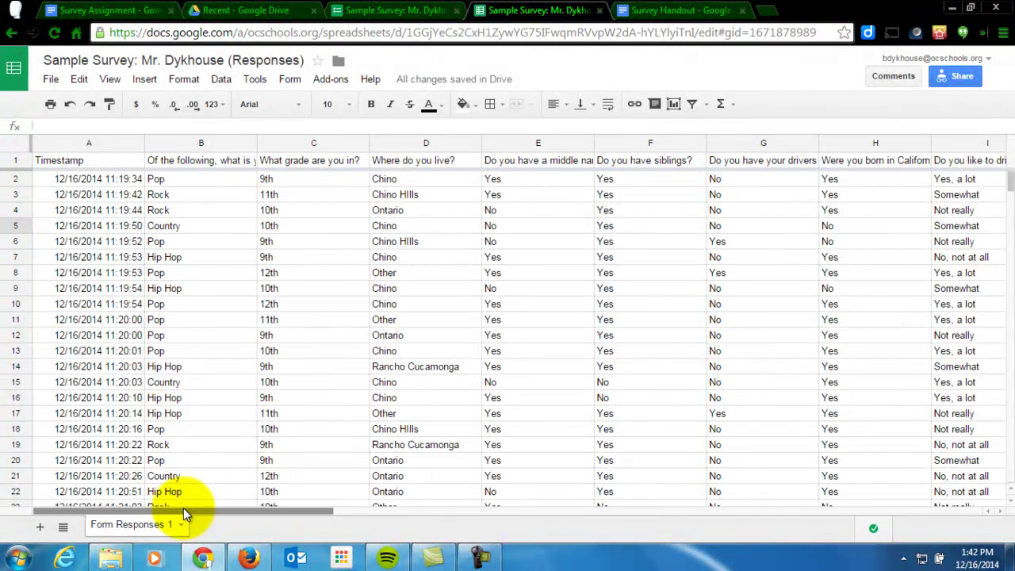
click(157, 179)
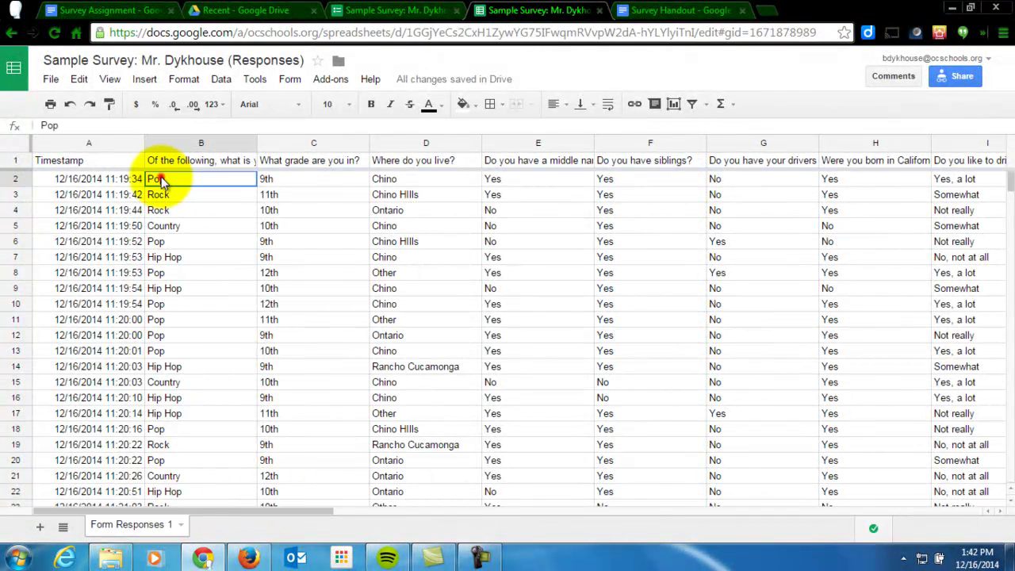
click(50, 124)
right_click(50, 126)
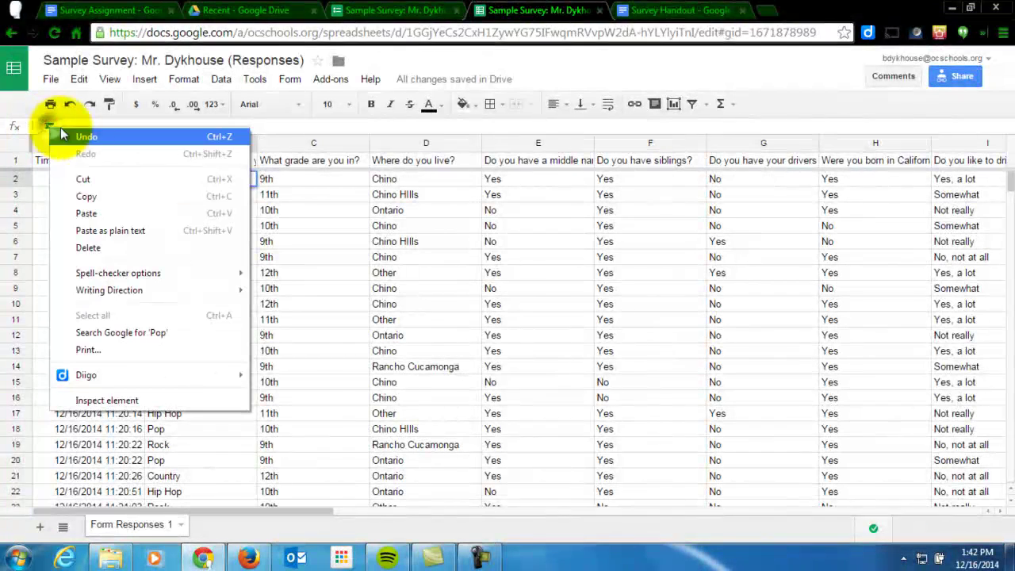
click(87, 195)
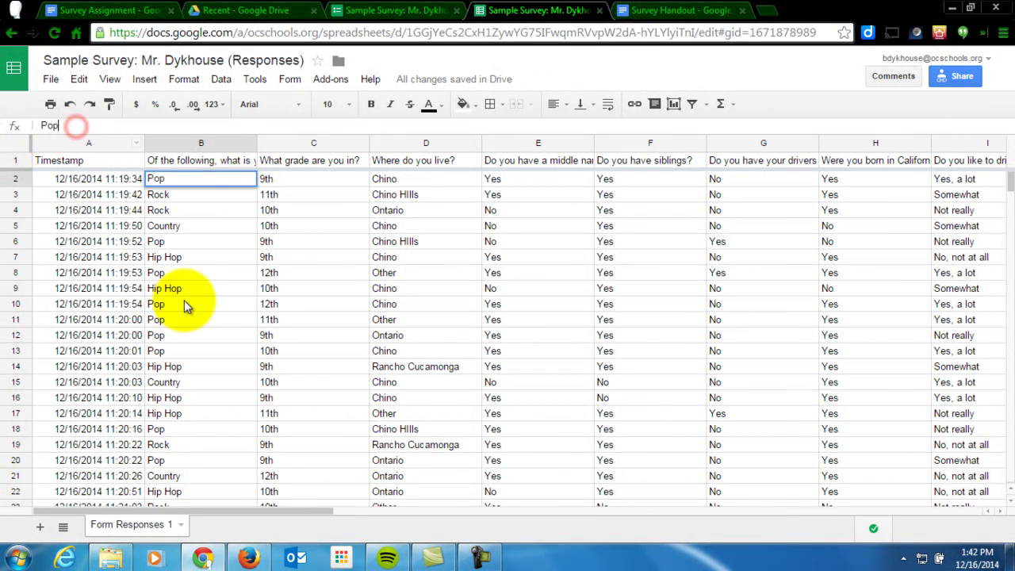
drag(306, 512, 639, 522)
click(430, 228)
key(ctrl+v)
Copy the answer Rock from cell B3 into N6, below Pop in the Fav Music table.
drag(441, 511, 11, 554)
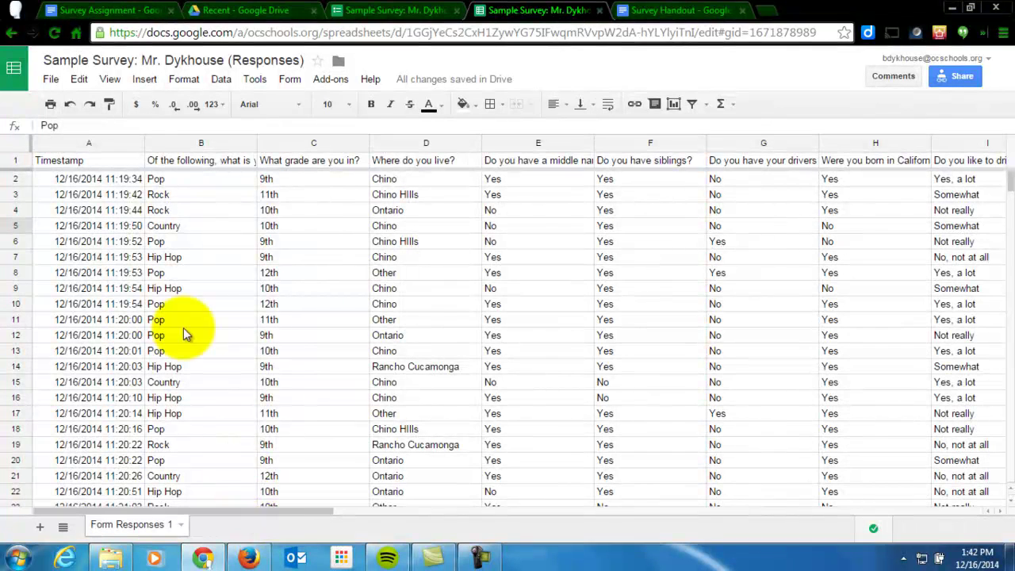
click(180, 195)
double_click(53, 127)
right_click(52, 127)
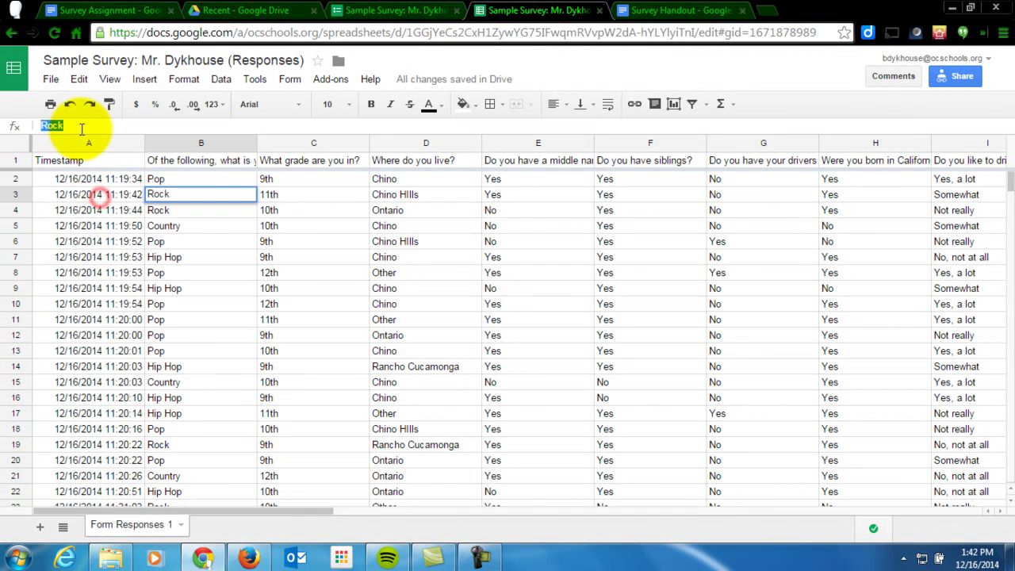
click(82, 129)
drag(288, 510, 601, 539)
click(539, 247)
right_click(539, 249)
click(558, 300)
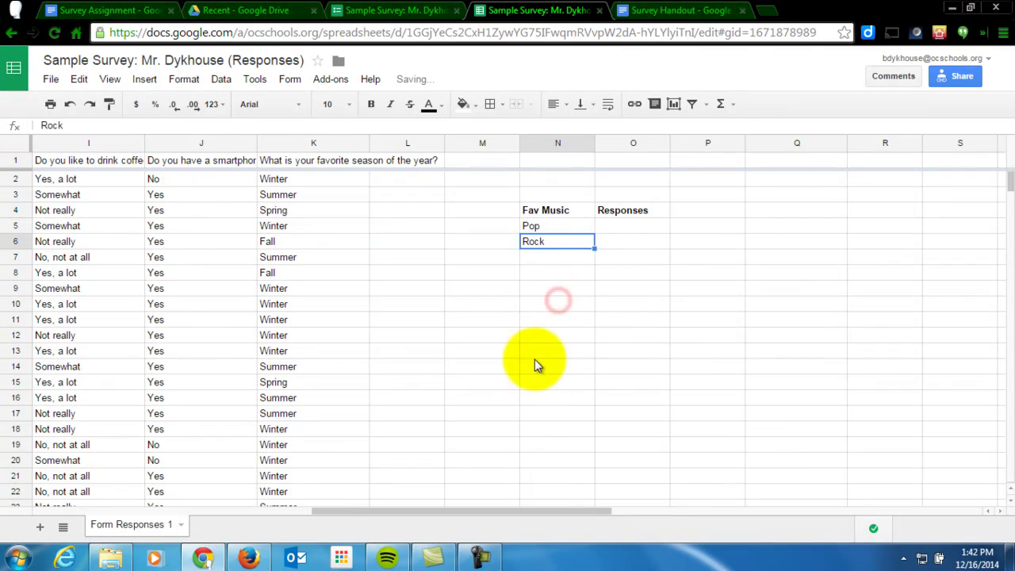
Copy the answer Hip Hop from cell B7 and enter it in N7 of the Fav Music table.
drag(509, 514, 224, 521)
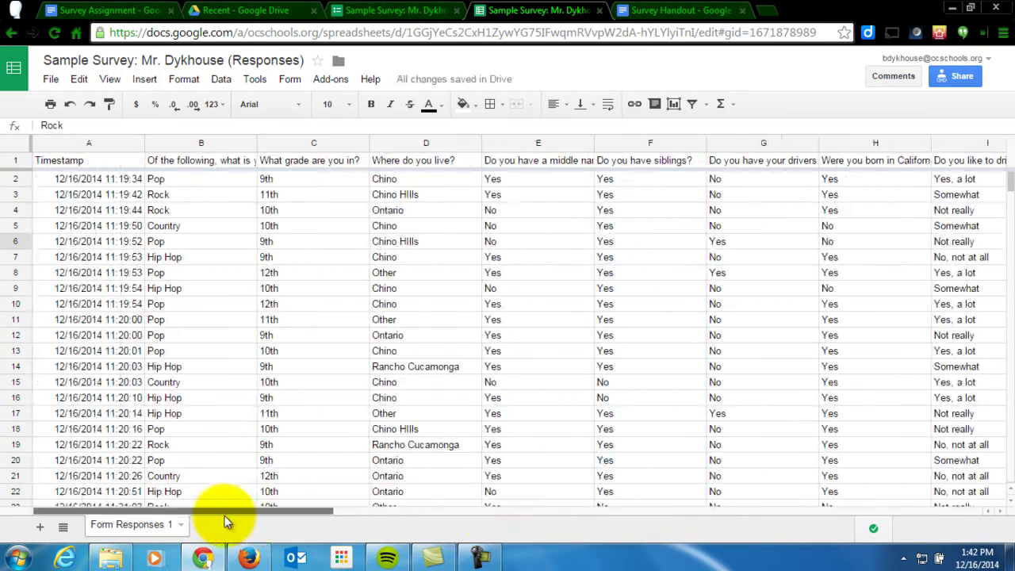
click(163, 259)
triple_click(71, 126)
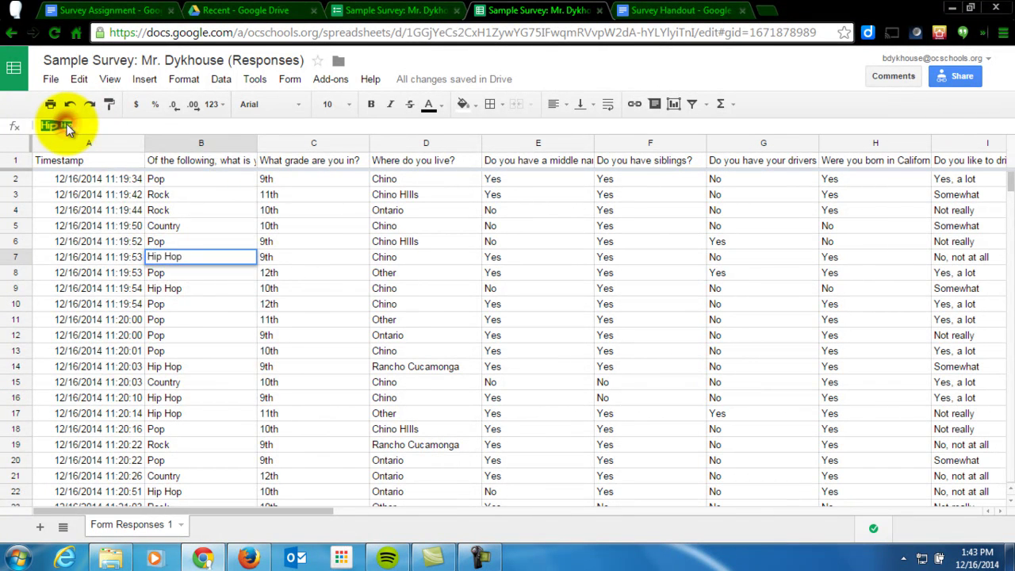
right_click(65, 127)
click(111, 194)
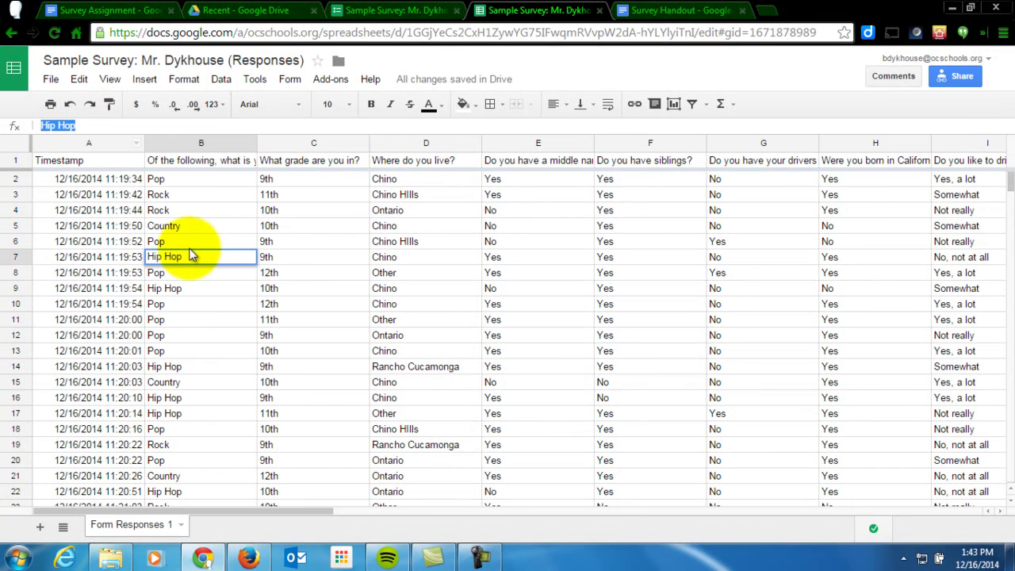
drag(253, 514, 493, 525)
click(652, 258)
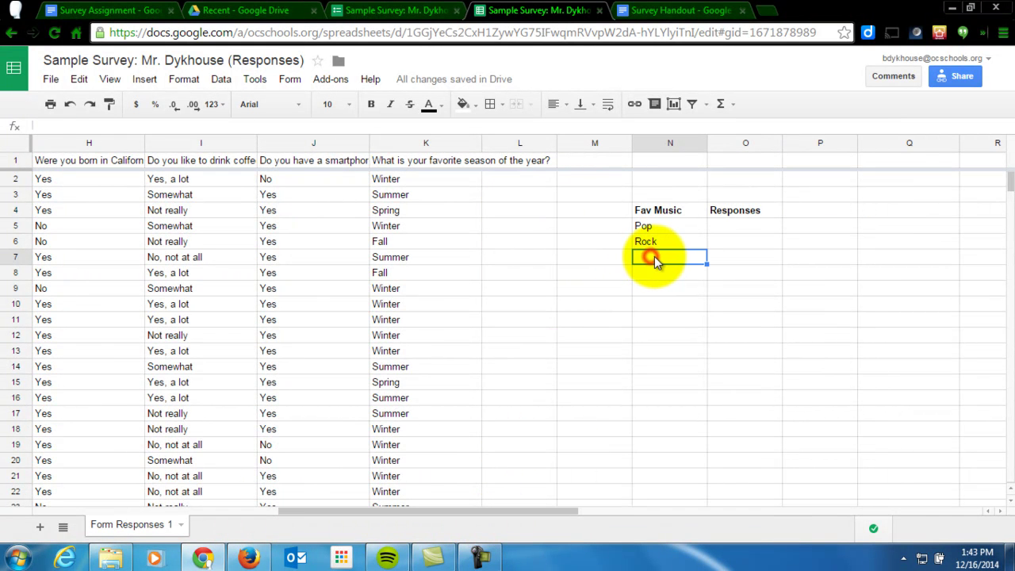
text(Hip Hop)
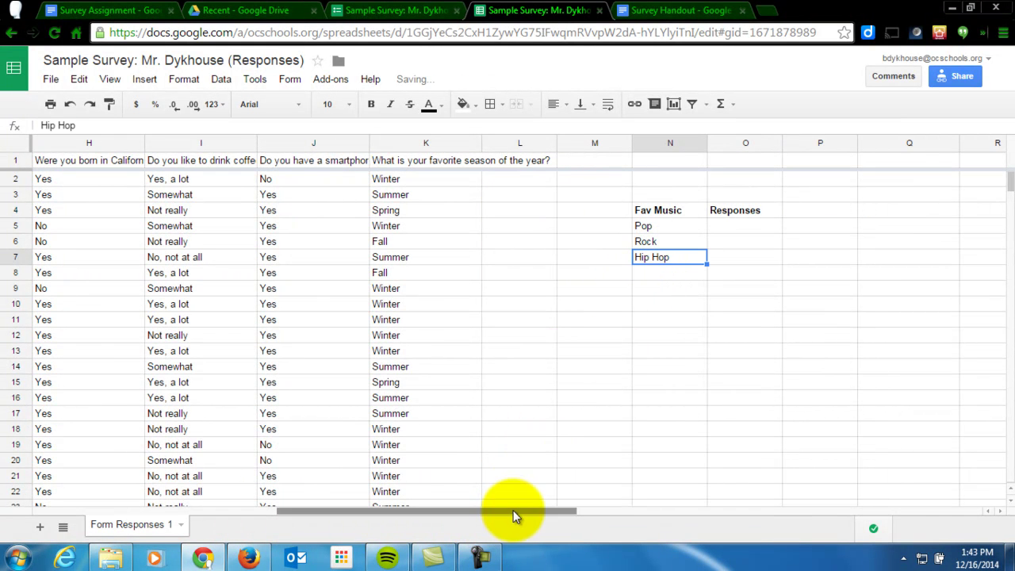
Copy the answer Country from cell B15 into N8 as the last Fav Music entry.
drag(513, 511, 246, 521)
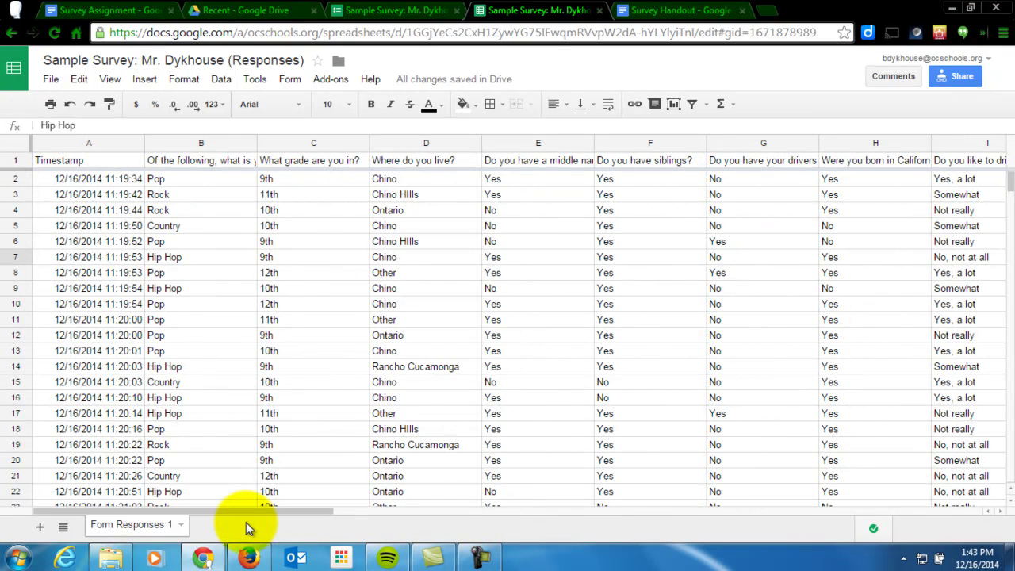
click(171, 381)
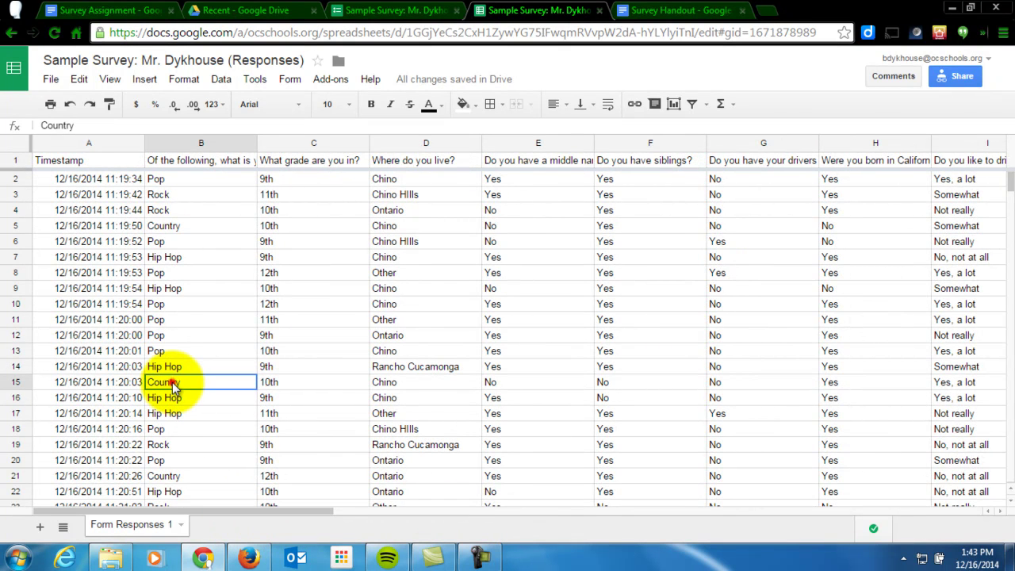
double_click(60, 127)
right_click(55, 126)
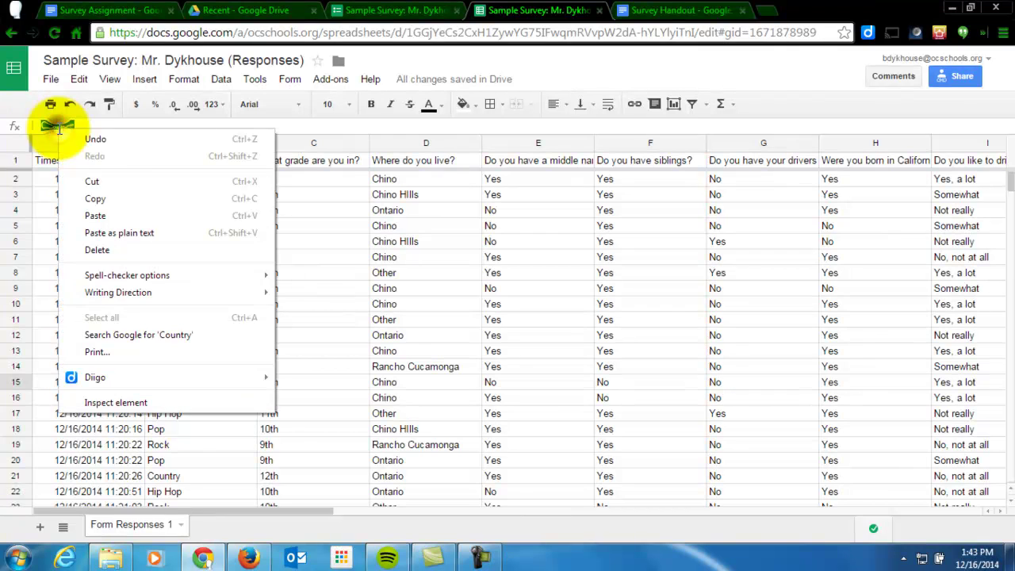
click(119, 199)
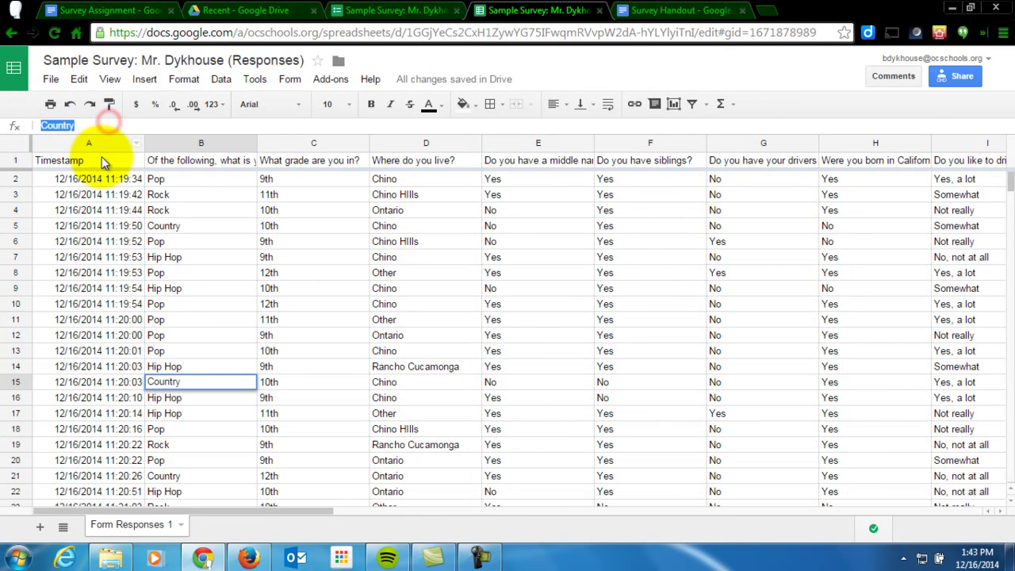
click(63, 125)
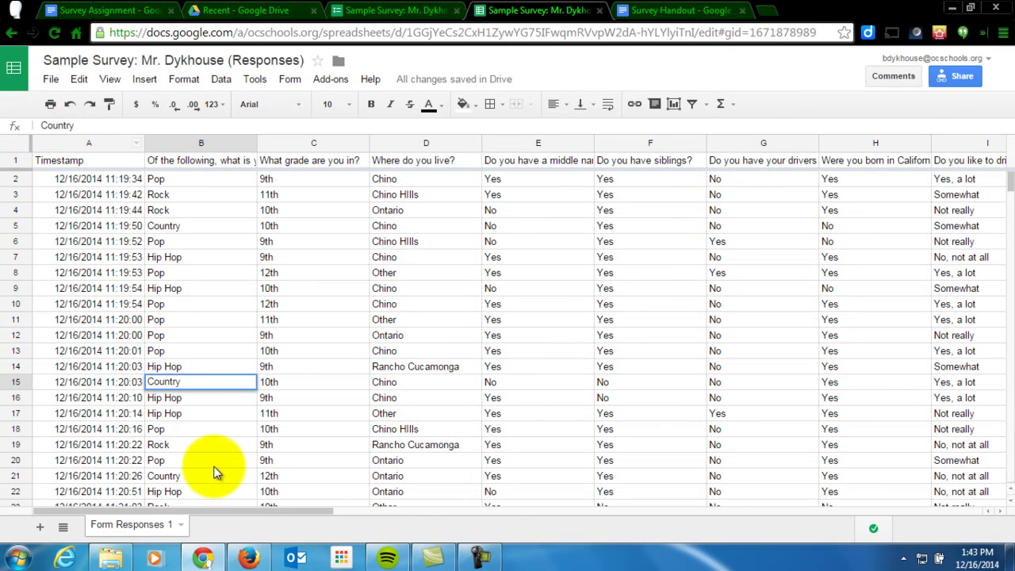
drag(227, 509, 517, 512)
click(548, 273)
right_click(547, 273)
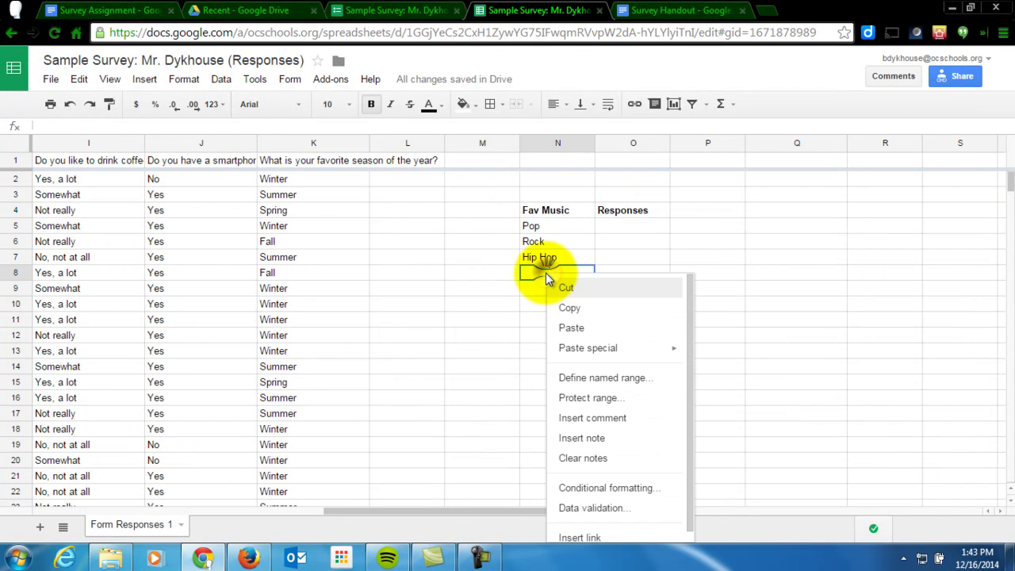
click(570, 329)
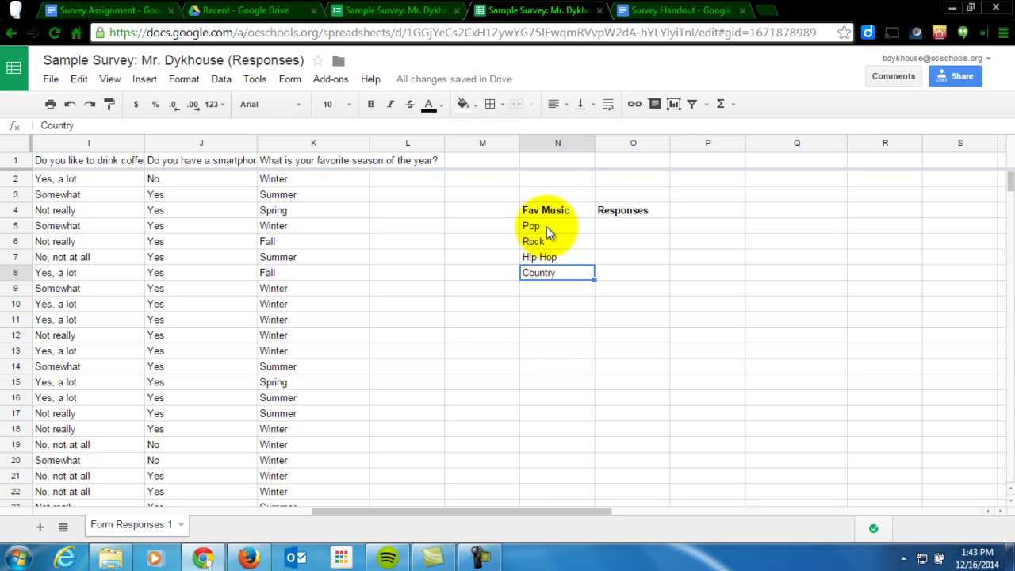
Start a COUNTIF formula in O5 for the Pop responses, with the whole of column B as its range.
click(620, 226)
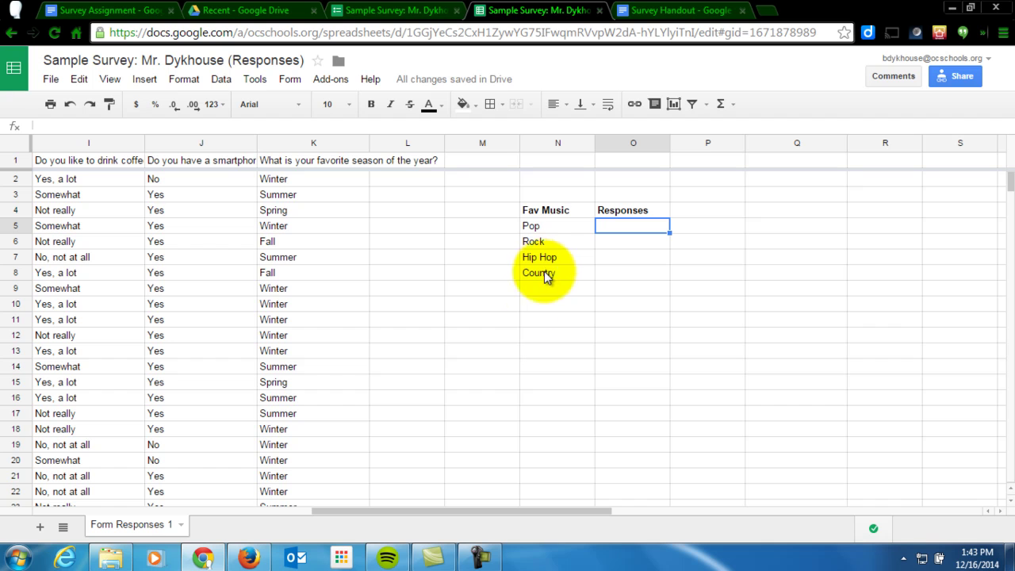
drag(514, 508, 126, 505)
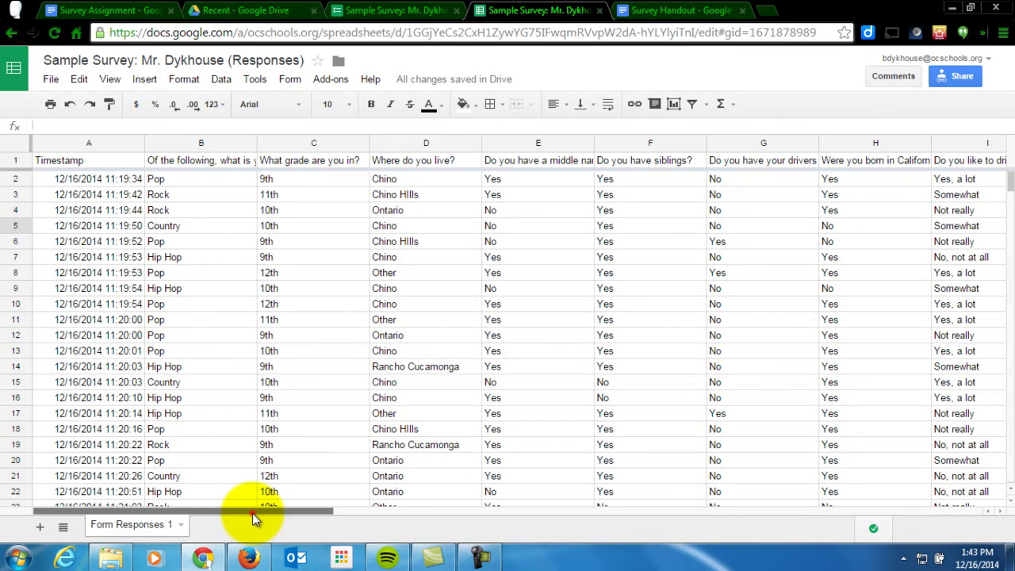
drag(252, 513, 566, 543)
click(618, 227)
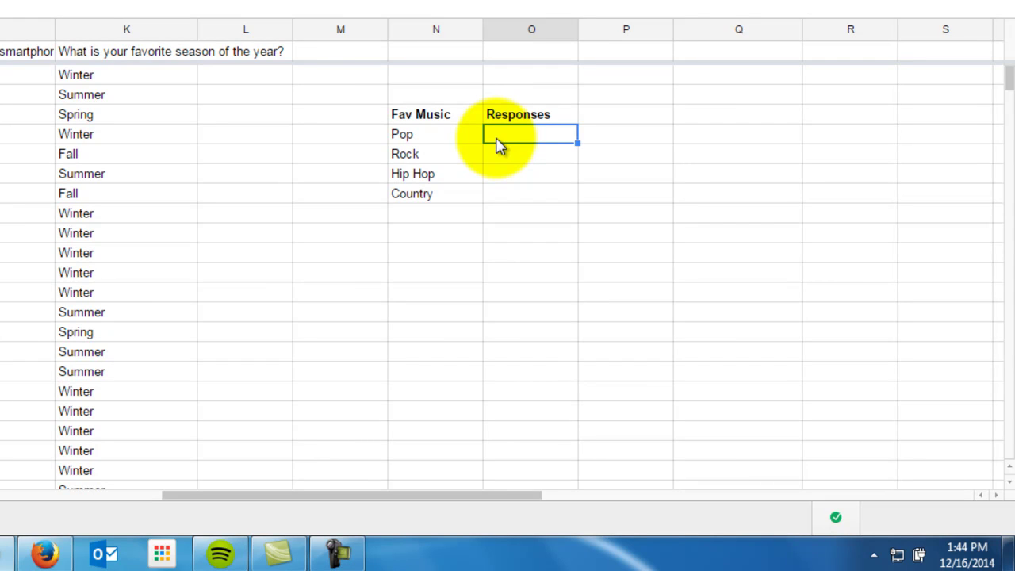
text(=)
text(cou)
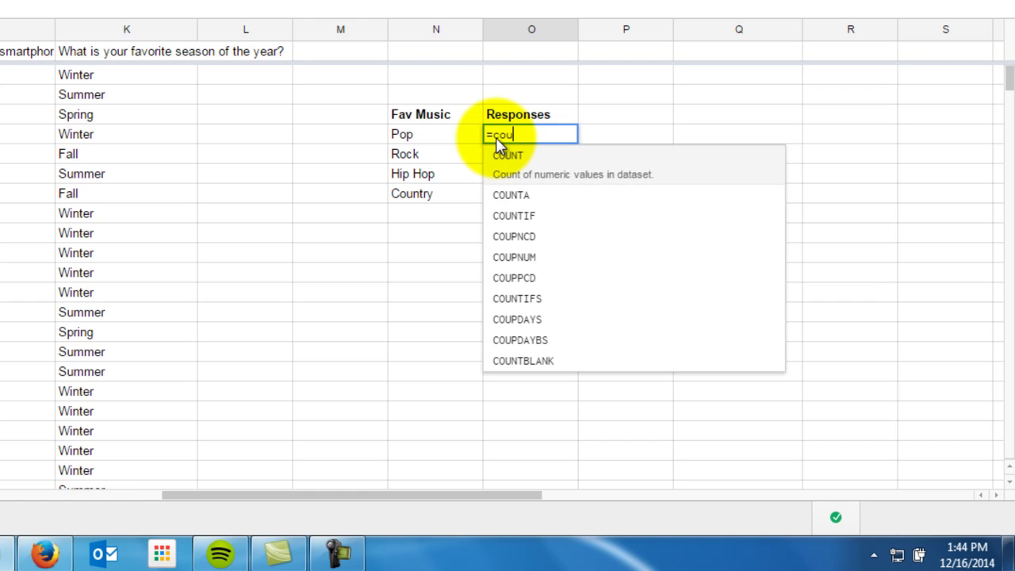
text(ntif)
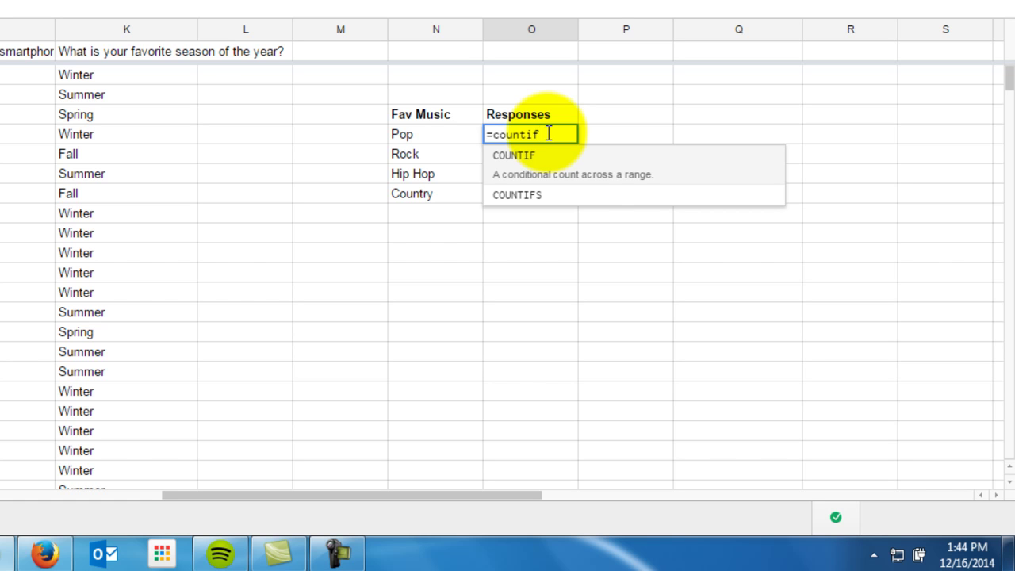
text(()
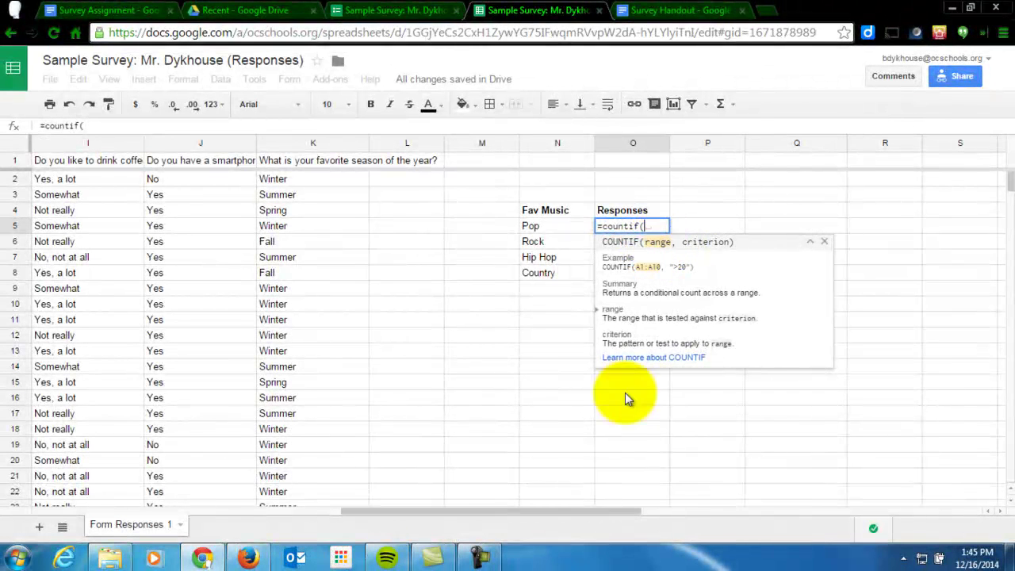
drag(577, 510, 287, 523)
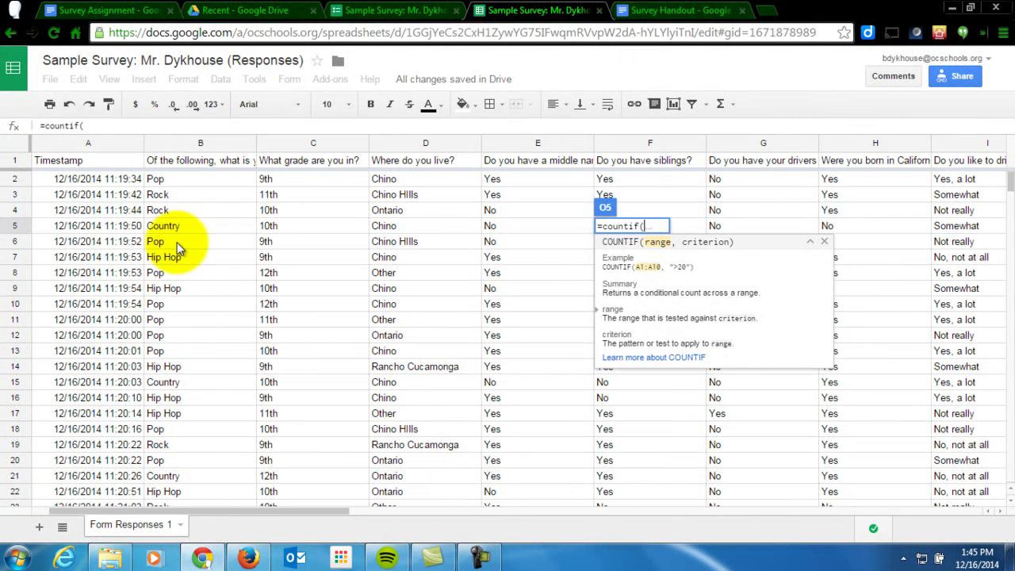
click(178, 149)
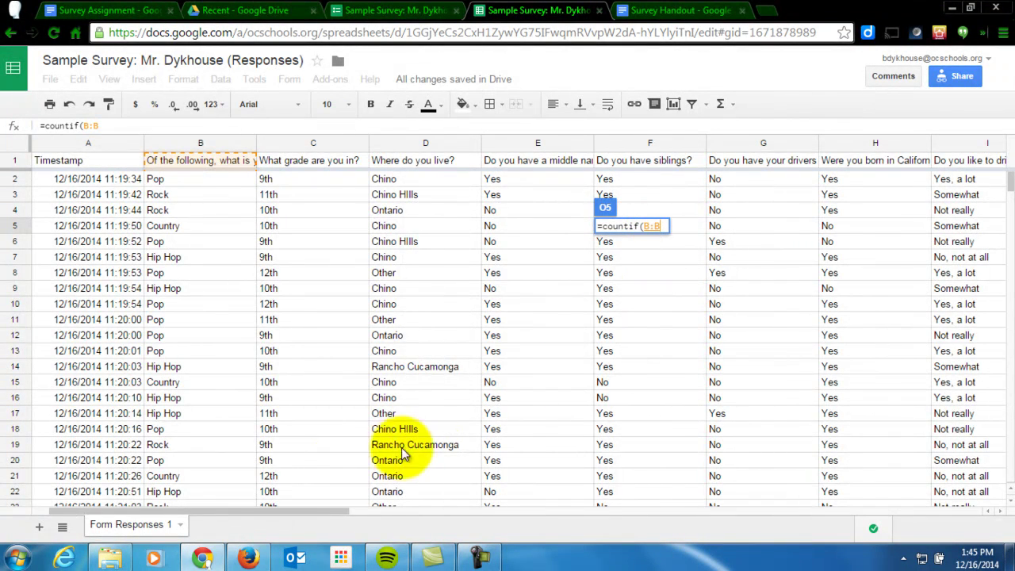
Complete the O5 formula with the Pop cell N5 as criterion, giving =countif(B:B,N5).
drag(315, 509, 588, 524)
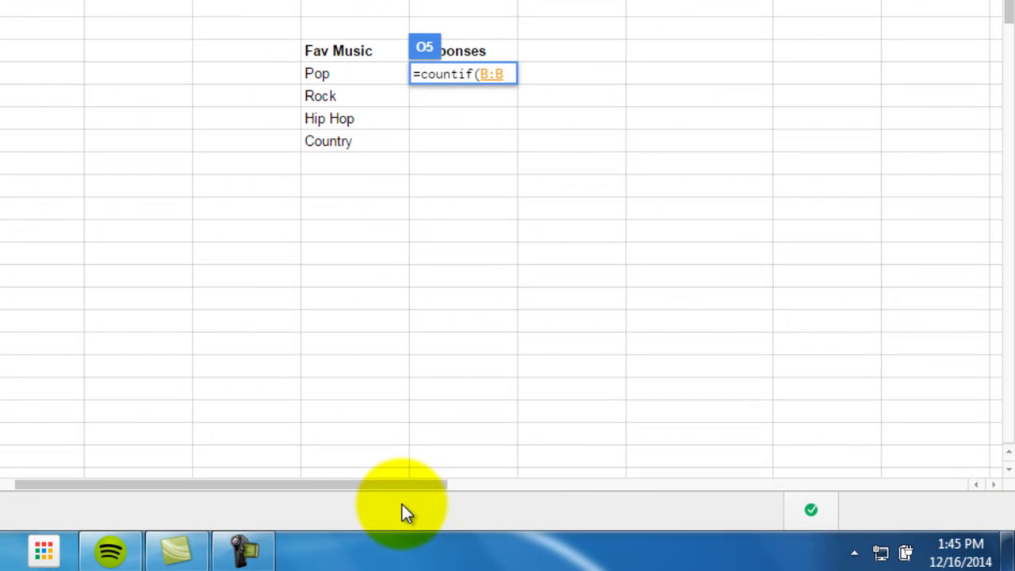
text(,)
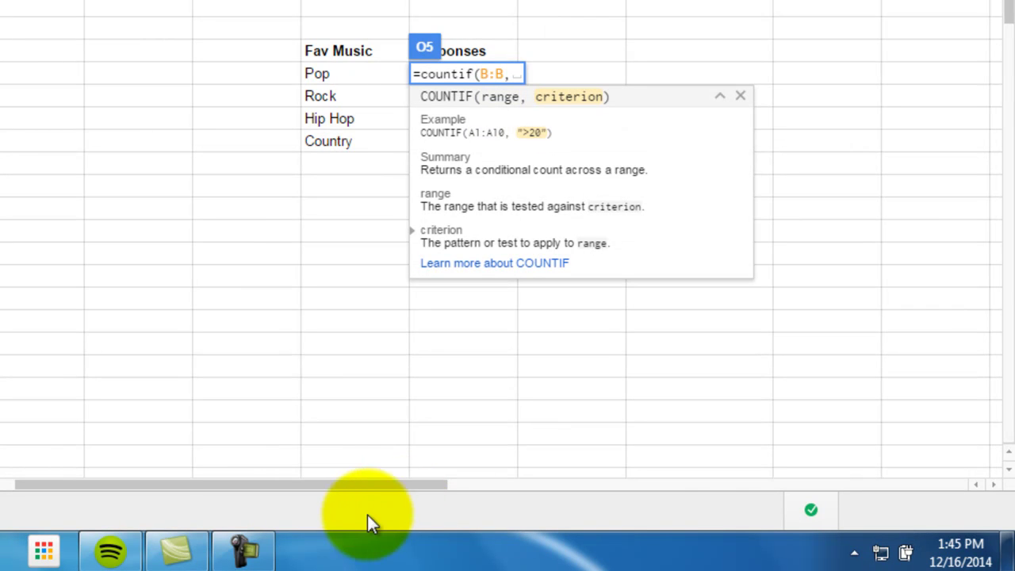
click(334, 74)
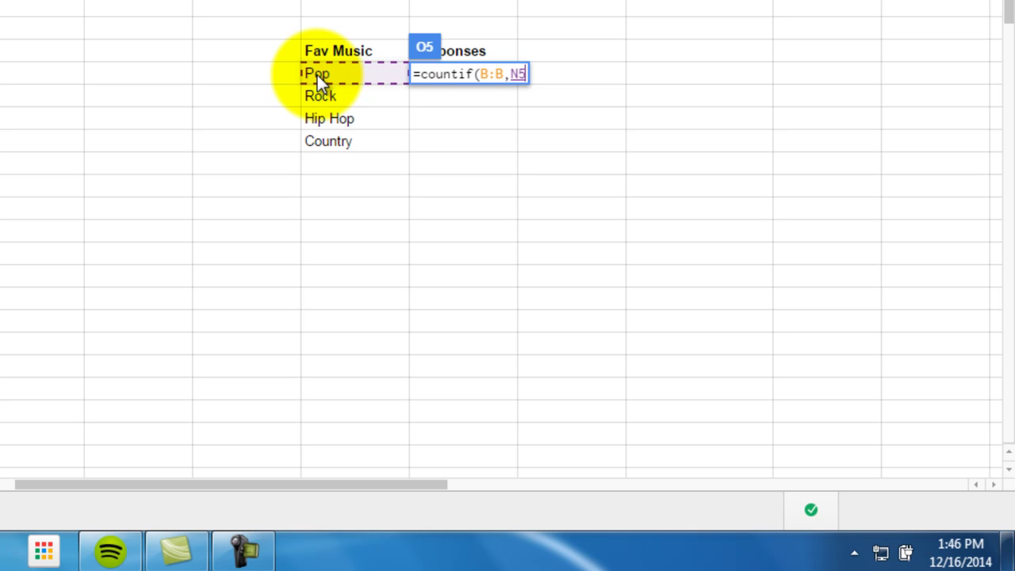
text())
key(Return)
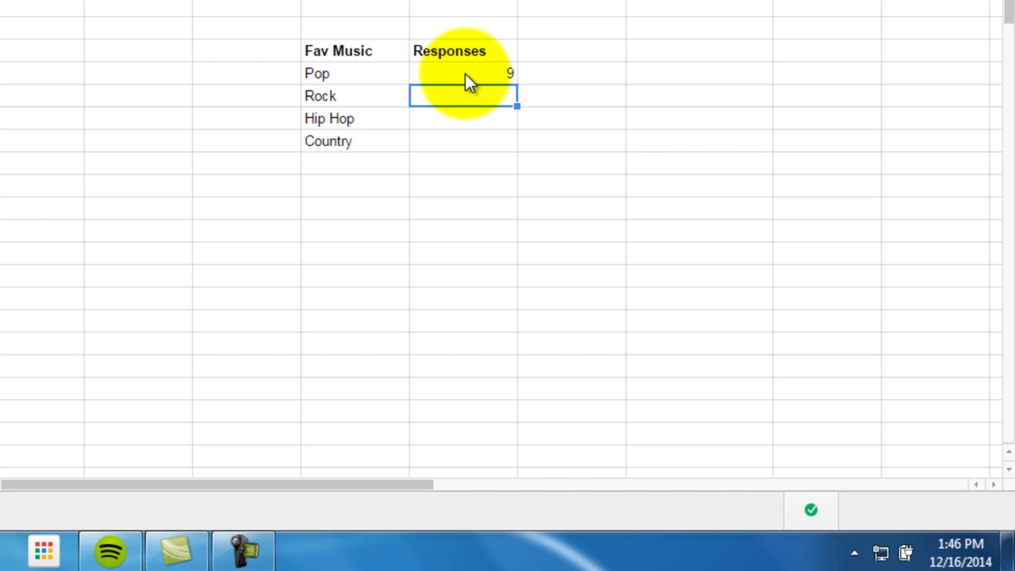
double_click(454, 93)
text(=)
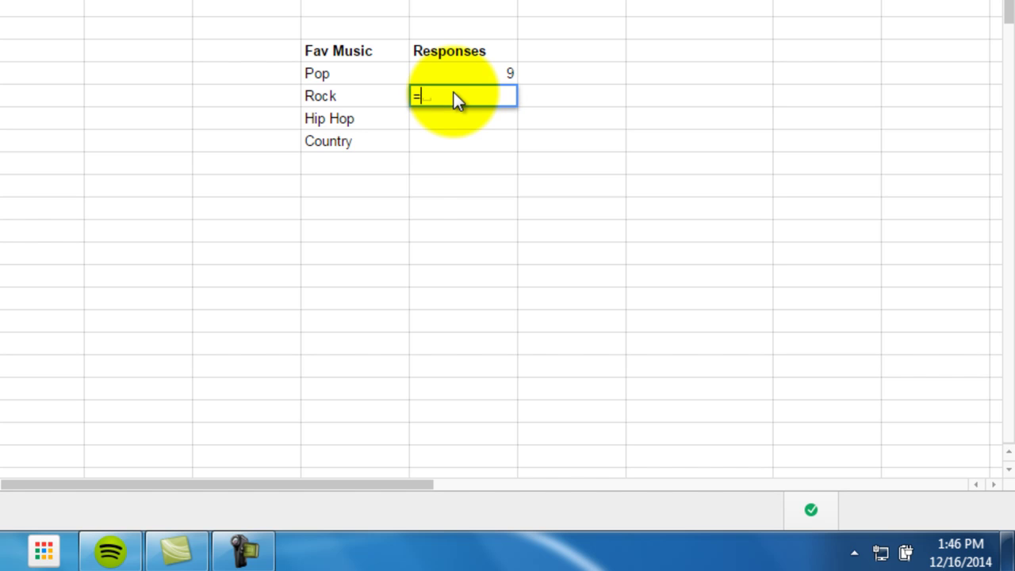
text(cou)
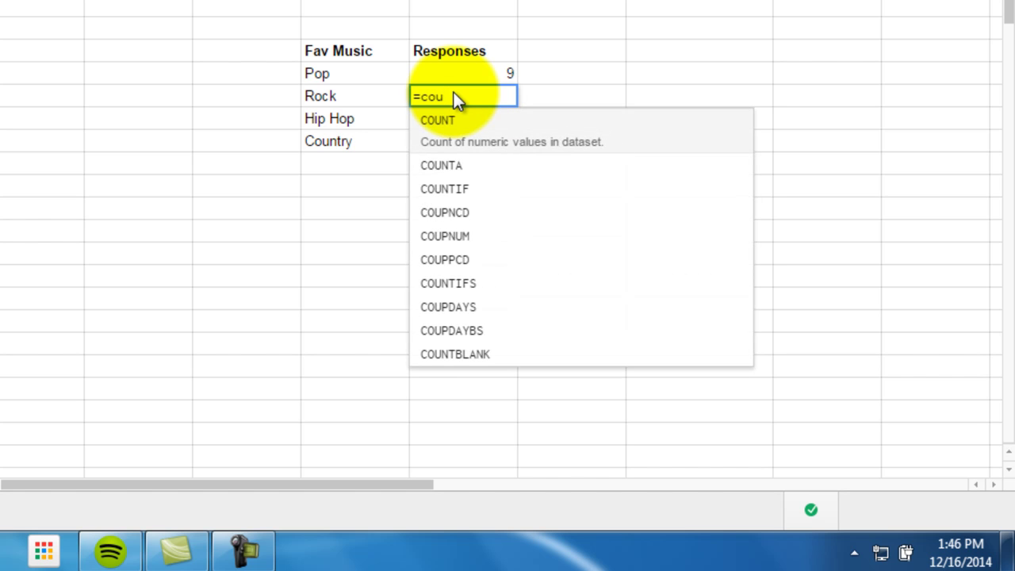
text(ntif()
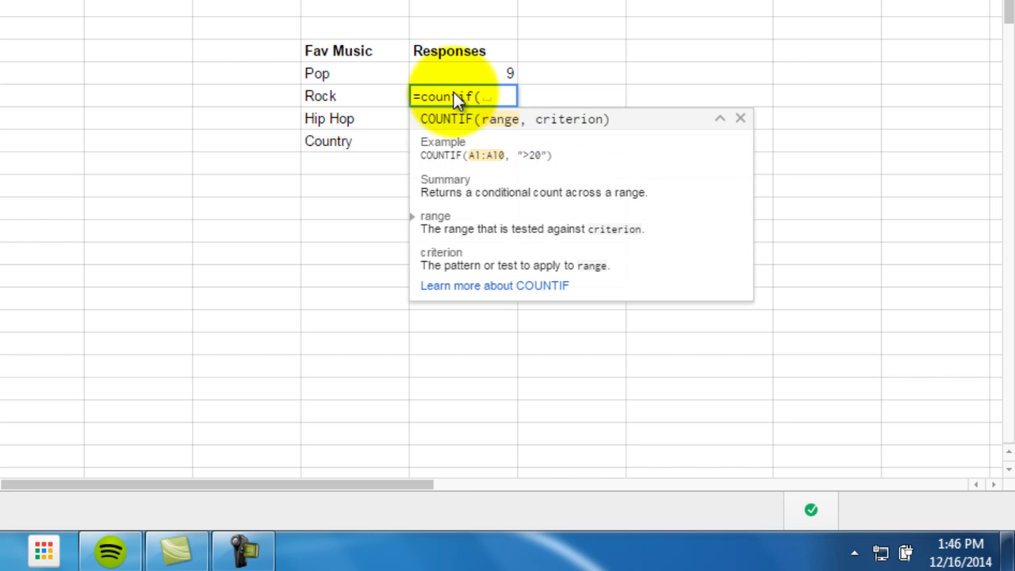
key(BackSpace)
key(BackSpace)
key(BackSpace)
key(BackSpace)
key(BackSpace)
key(BackSpace)
key(BackSpace)
key(BackSpace)
key(BackSpace)
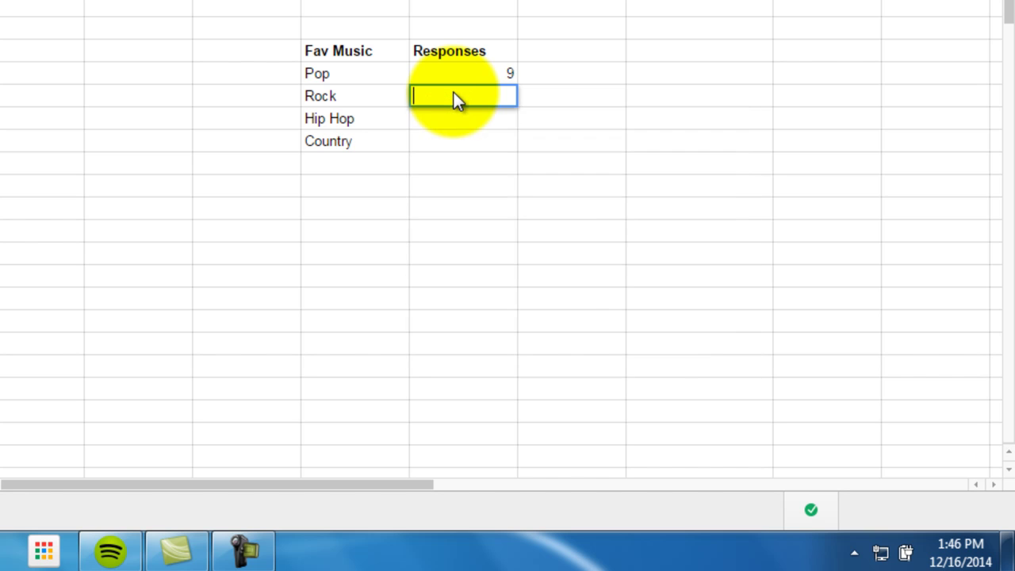
Fill the Pop COUNTIF formula from O5 down through O8 for Rock, Hip Hop and Country, and check each cell.
click(449, 71)
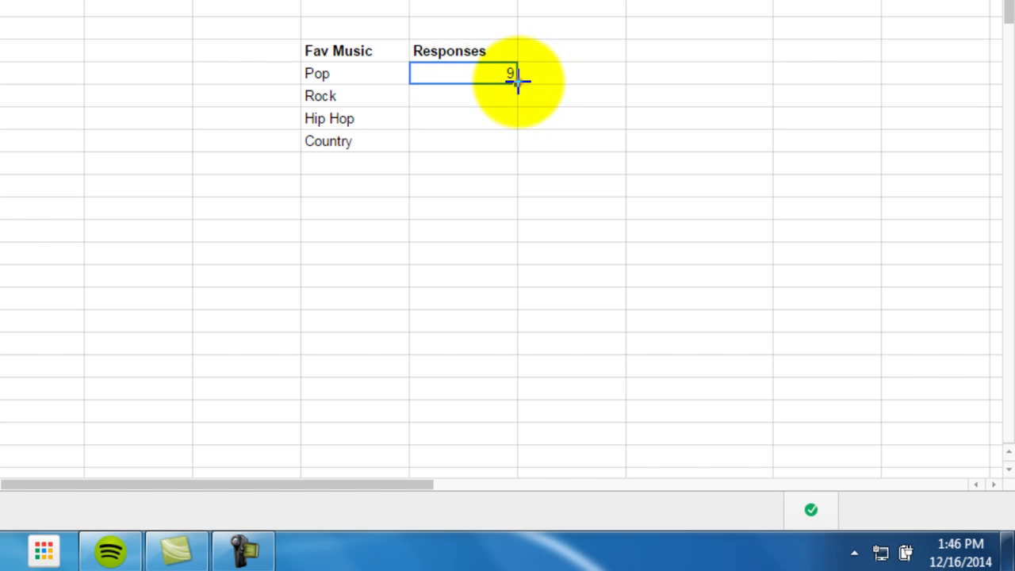
drag(517, 80, 510, 136)
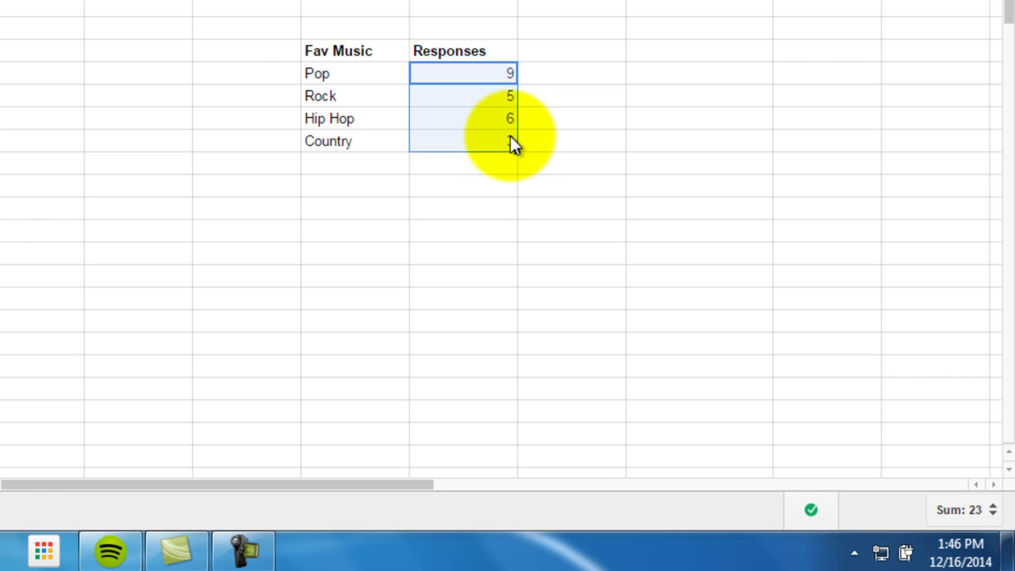
click(485, 96)
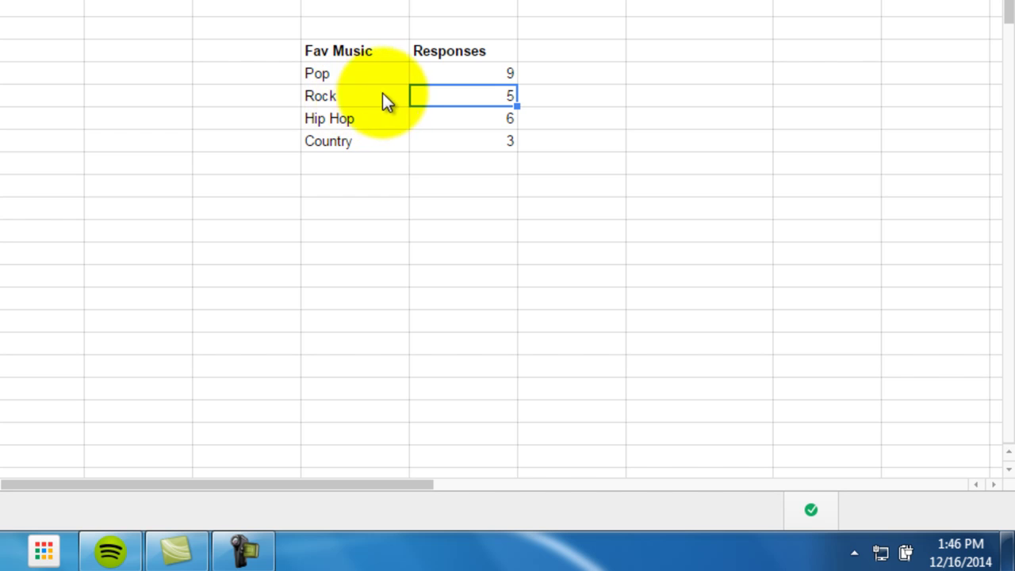
click(441, 119)
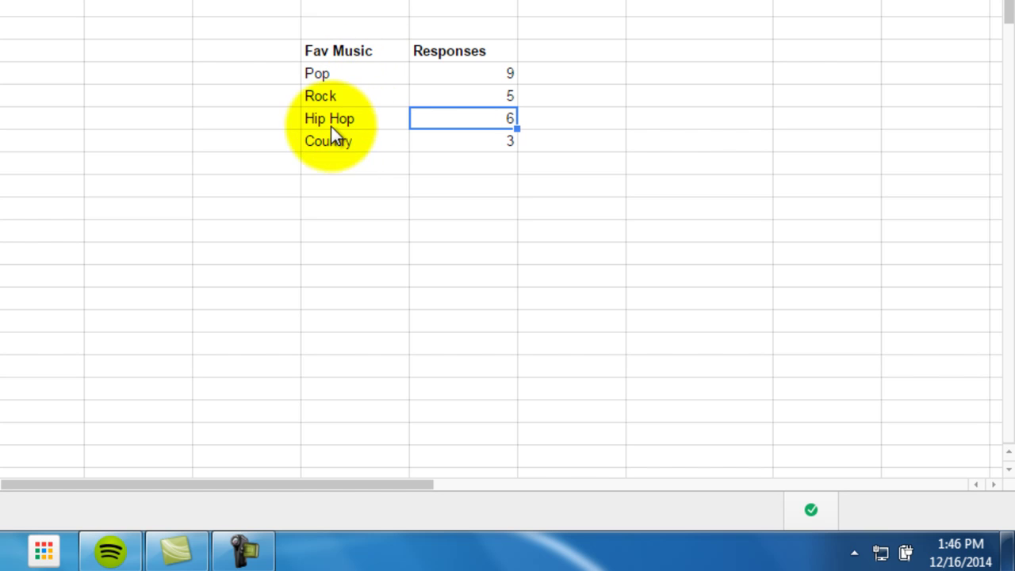
click(488, 145)
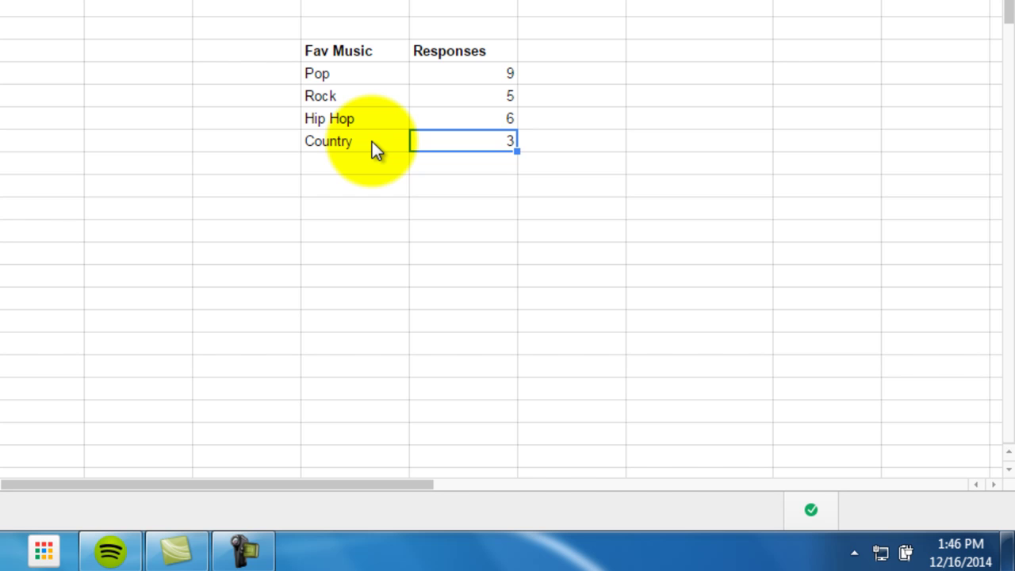
Total the Fav Music responses in O9 with =SUM(O5:O8) as a check and clear that cell again.
click(475, 170)
click(611, 1)
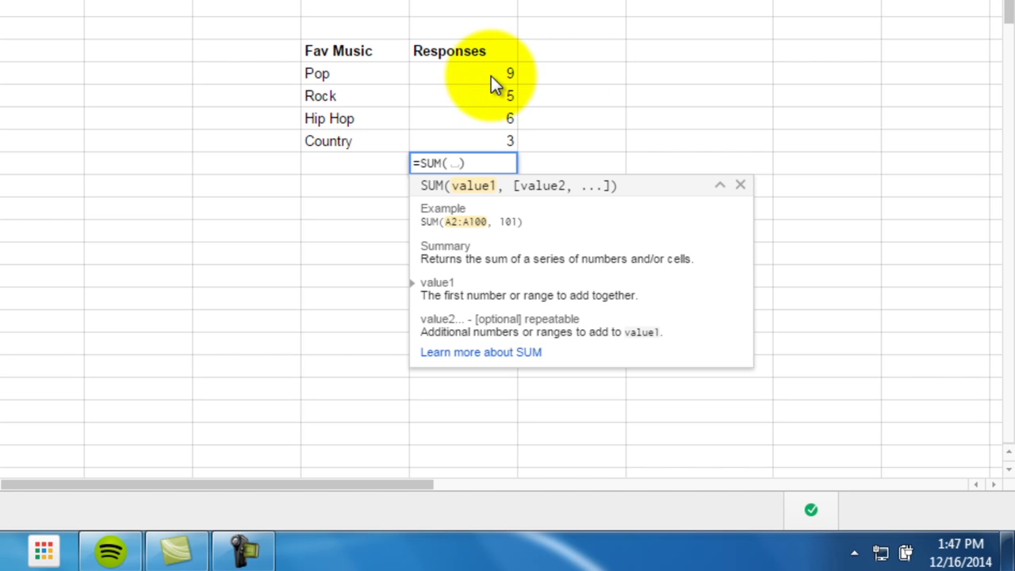
drag(491, 76, 487, 134)
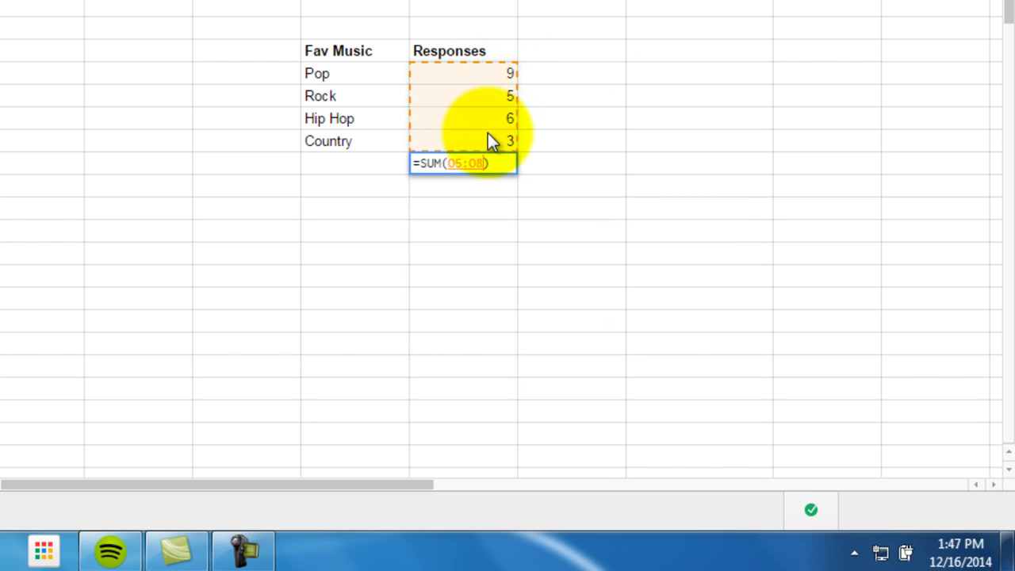
key(Return)
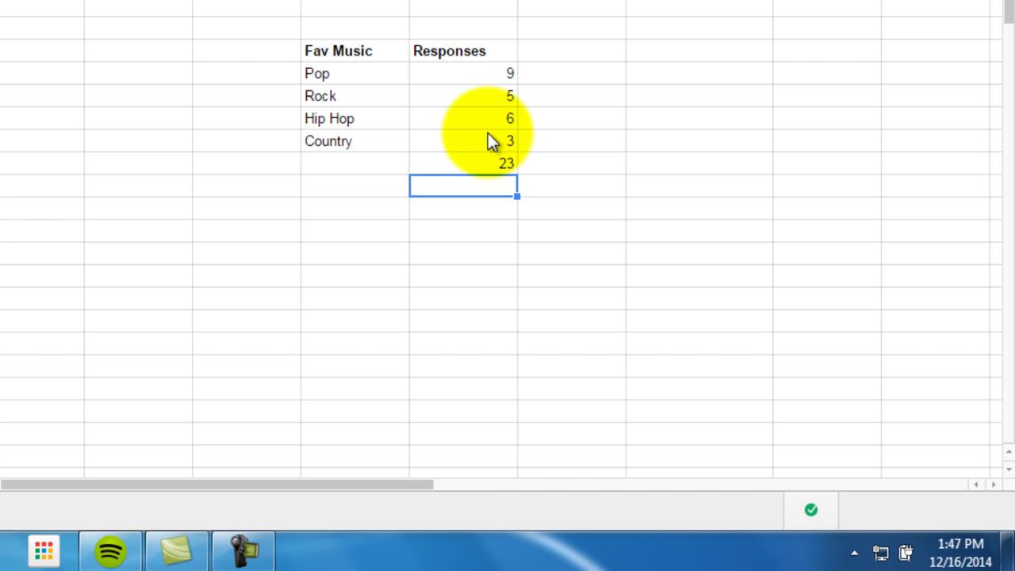
click(495, 165)
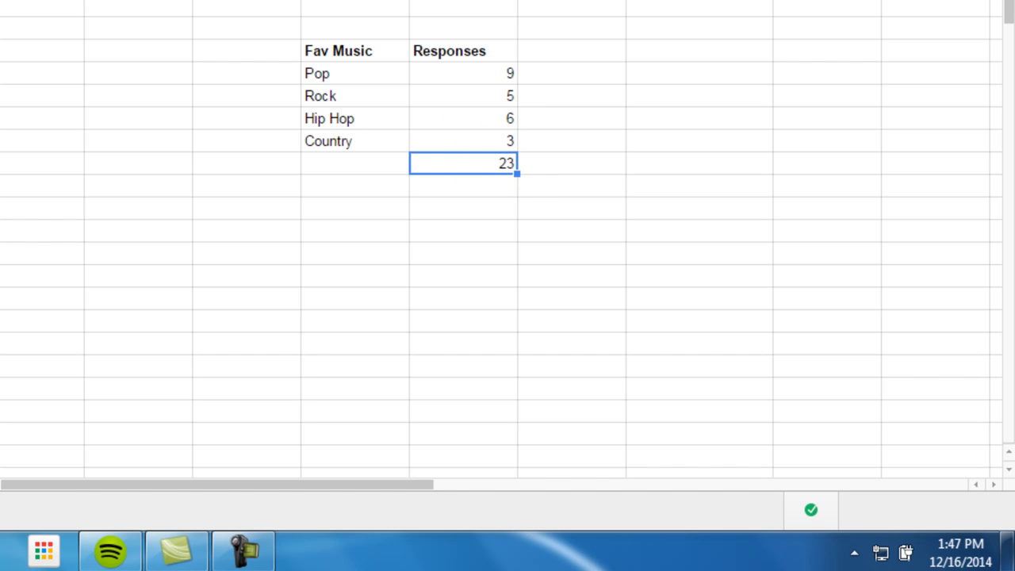
key(Return)
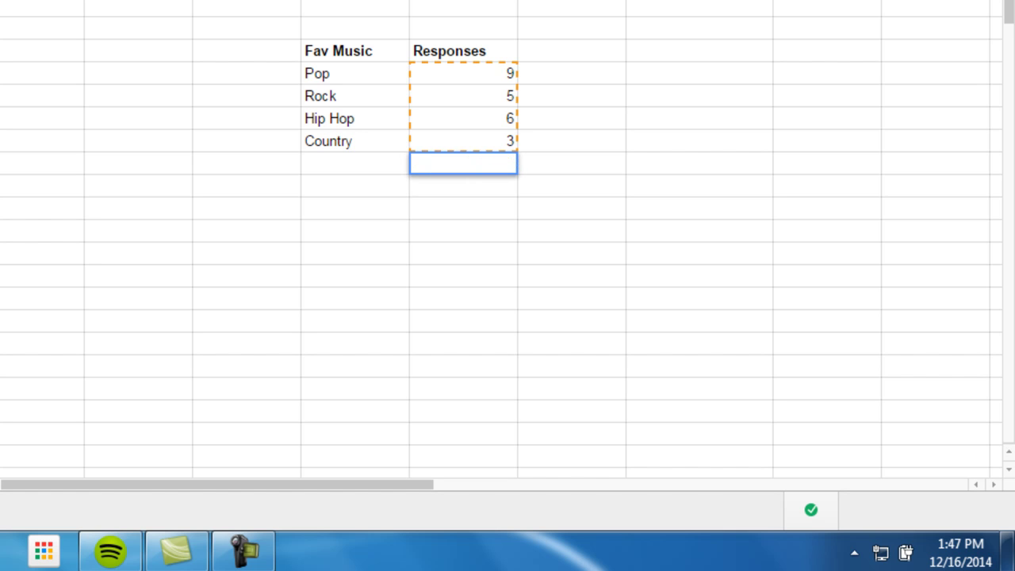
Enter the column D question "Where do you live?" as a bold heading in cell N10.
click(368, 188)
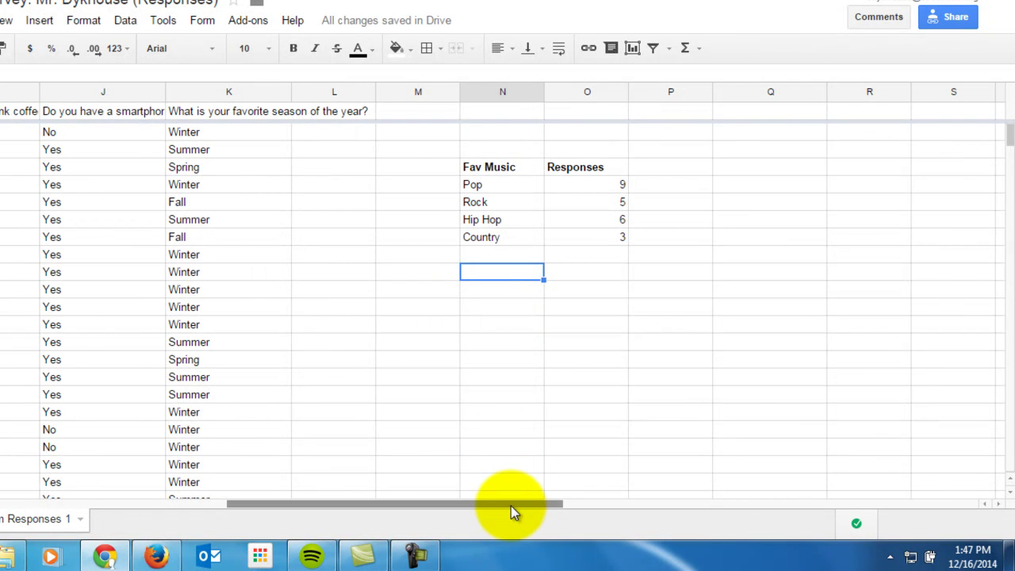
drag(511, 505, 378, 504)
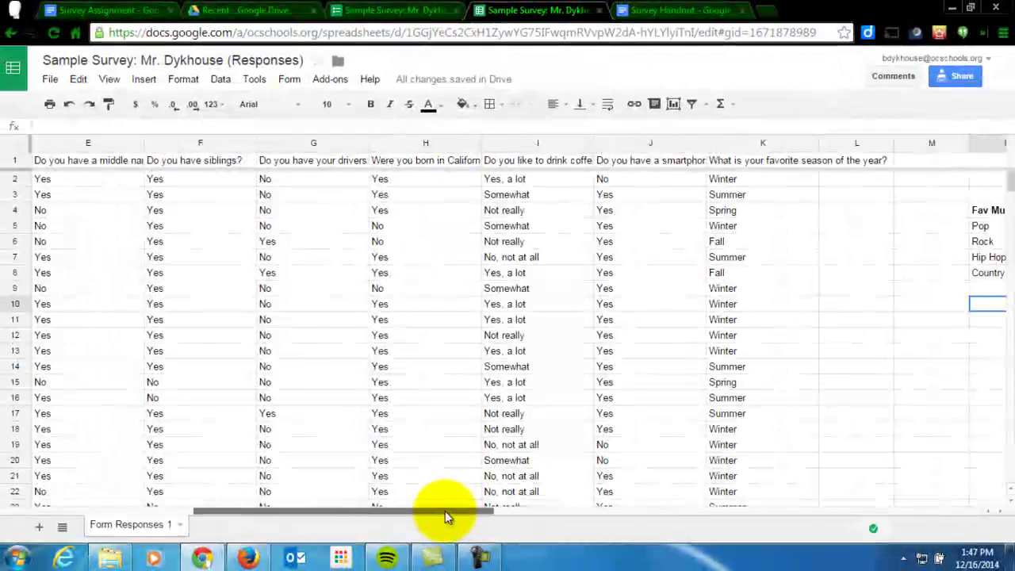
drag(445, 511, 376, 506)
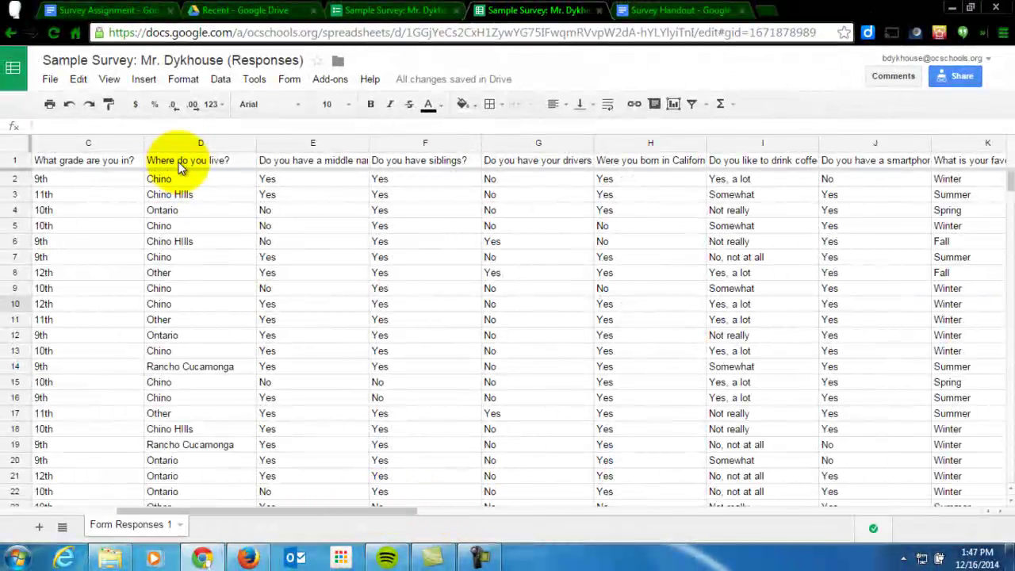
drag(324, 507, 551, 521)
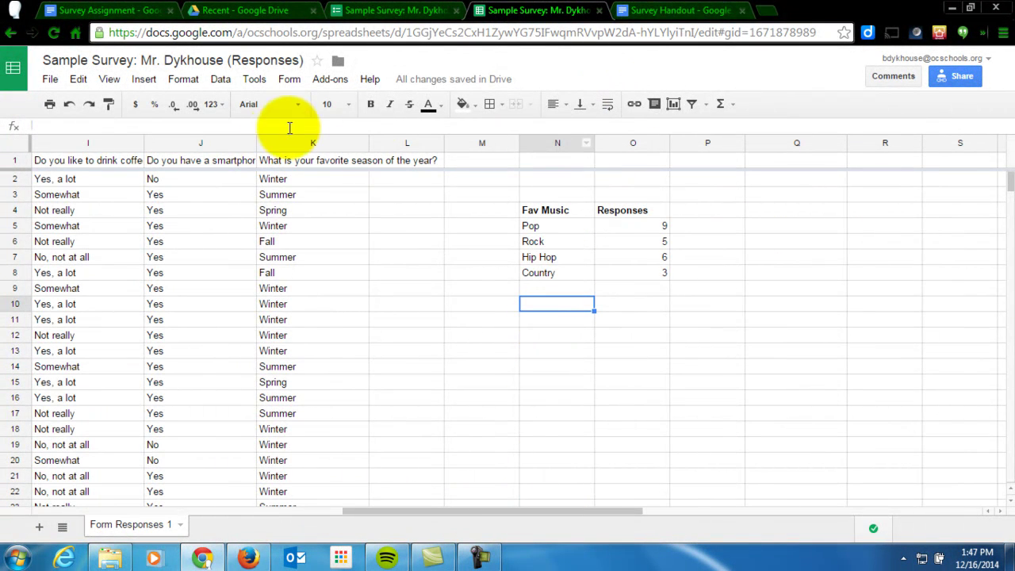
click(373, 111)
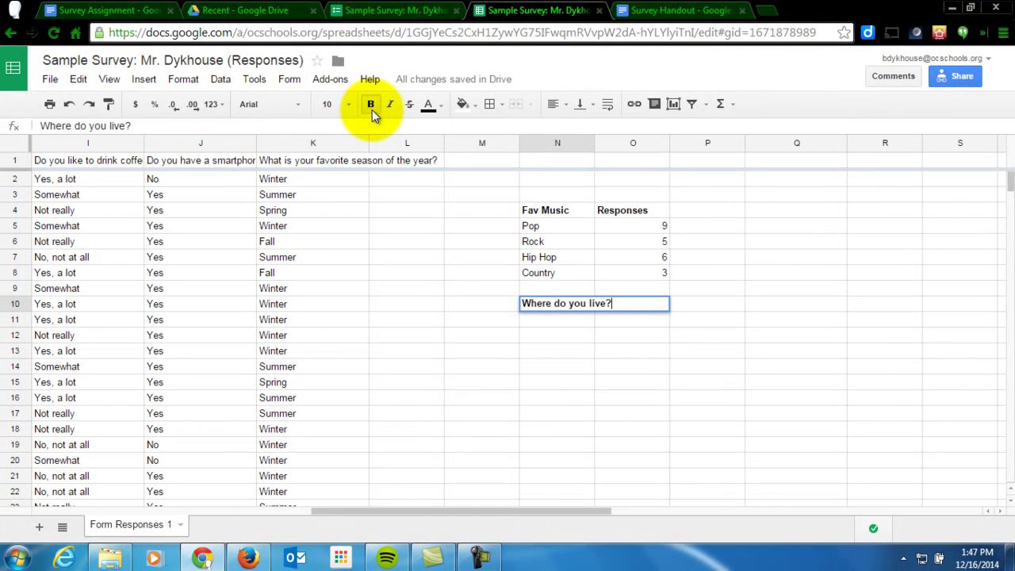
key(Return)
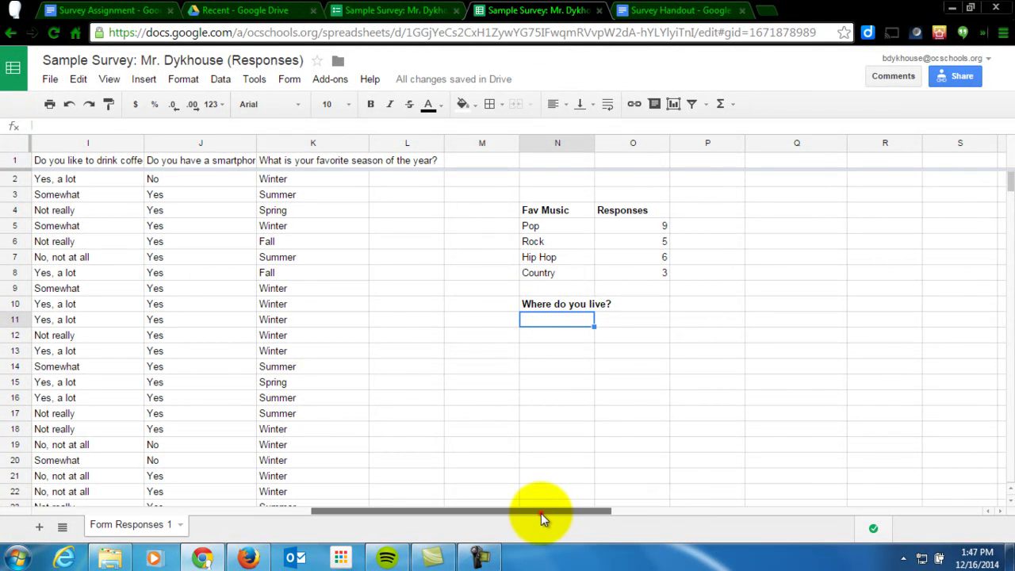
Copy the answer Chino from cell D2 and paste it into N11 under the Where do you live? heading.
drag(527, 517, 227, 503)
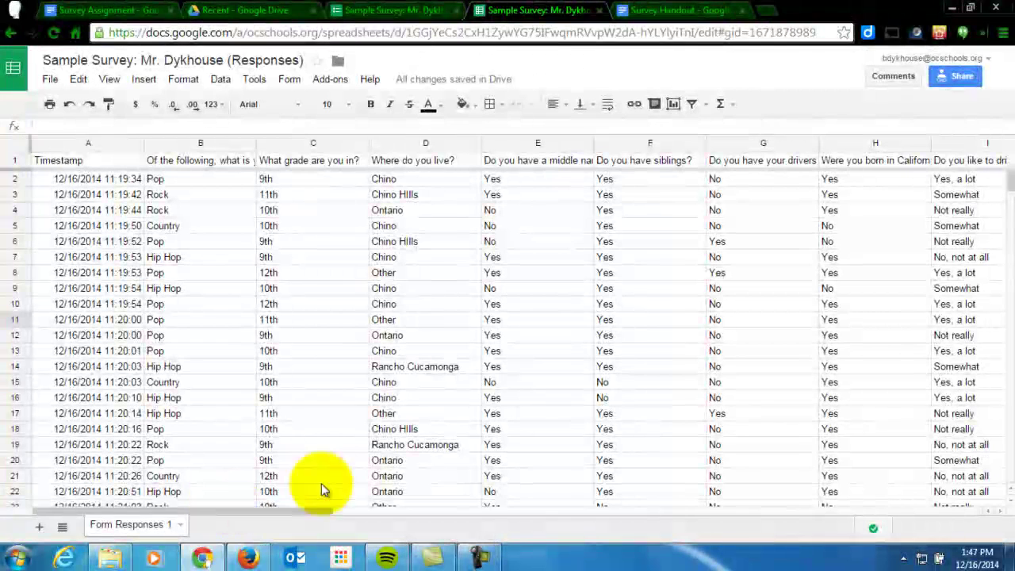
click(396, 180)
right_click(52, 126)
click(284, 127)
click(61, 127)
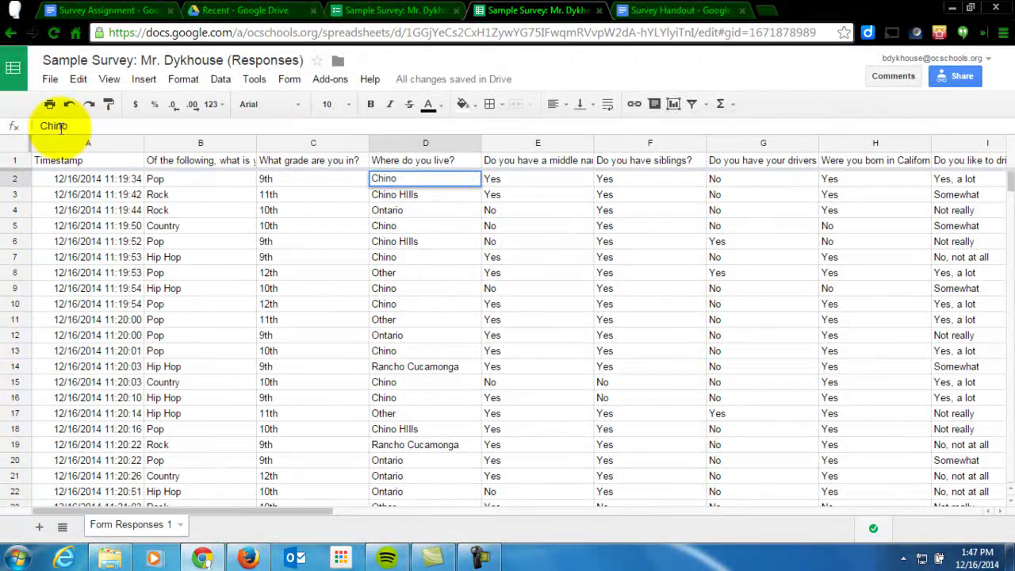
right_click(59, 127)
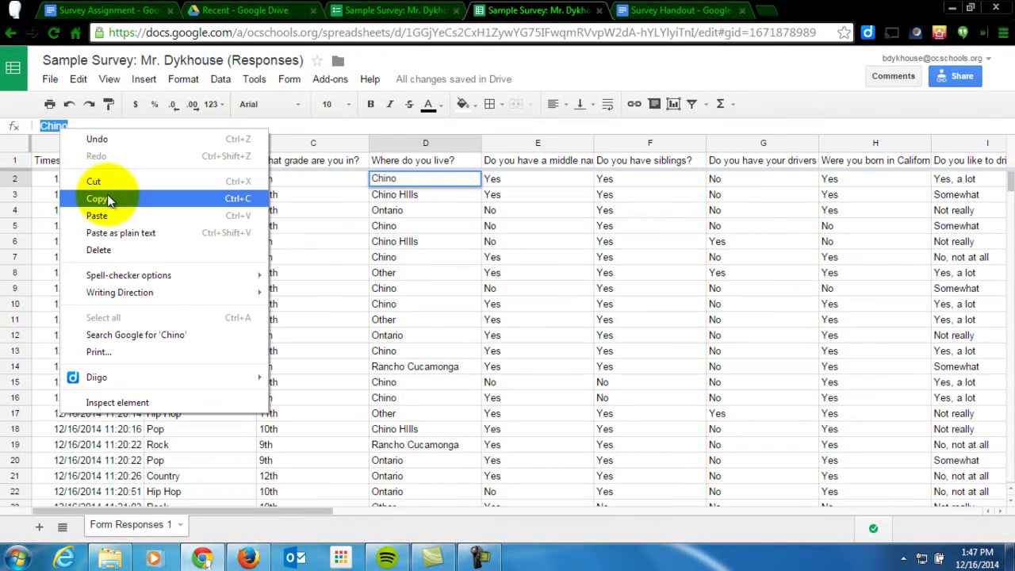
click(107, 196)
click(101, 126)
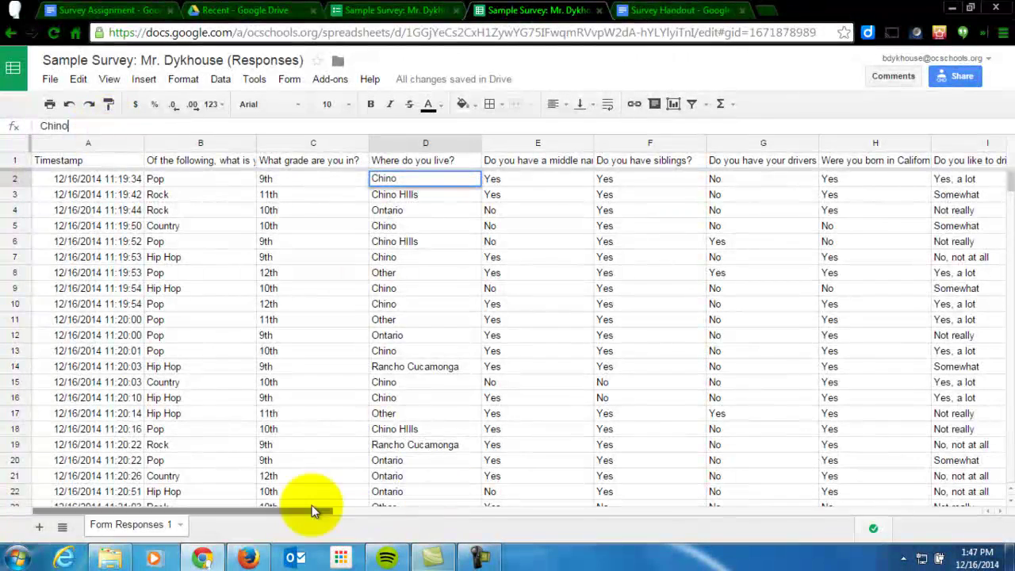
drag(305, 513, 642, 519)
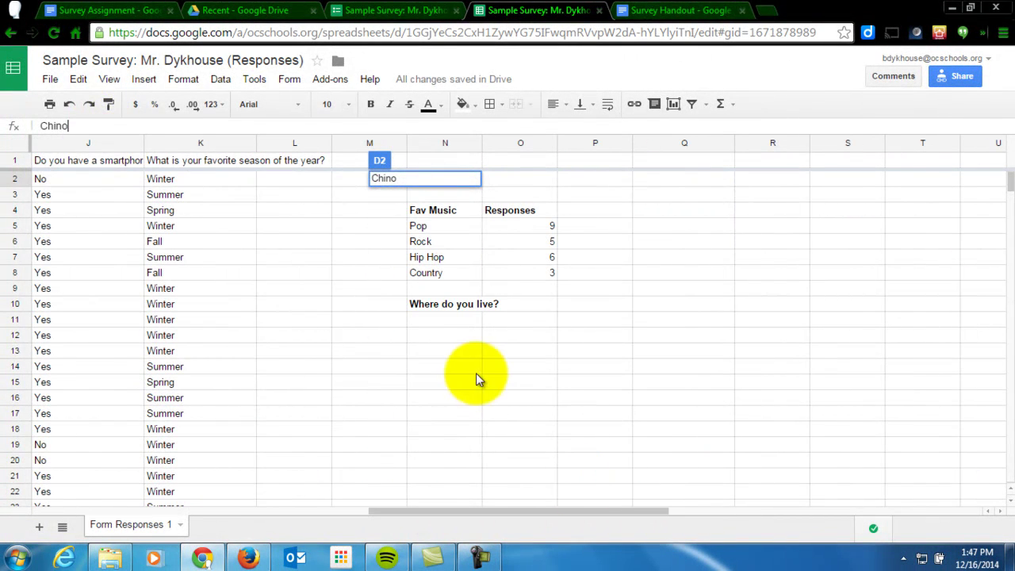
click(439, 317)
right_click(437, 323)
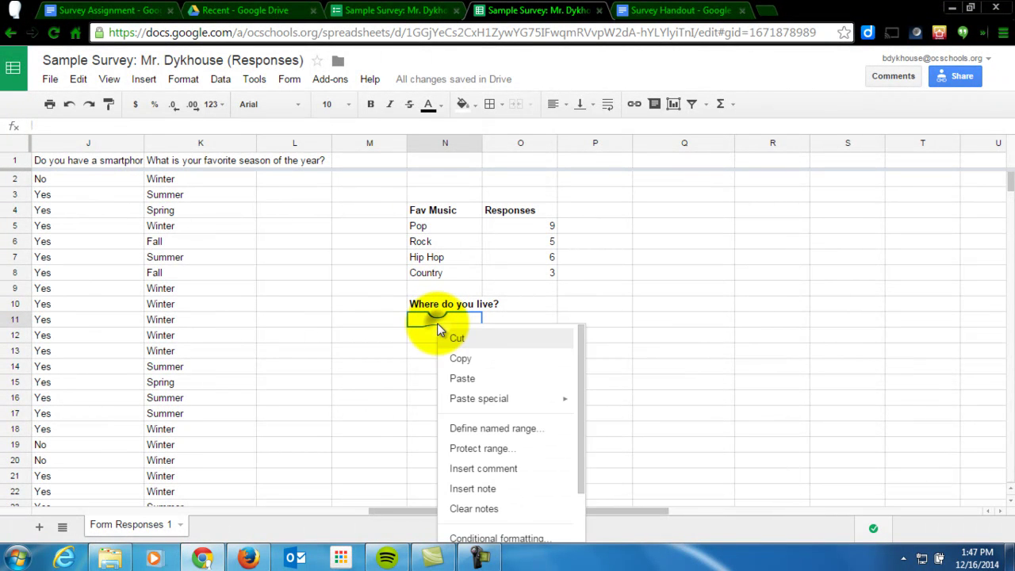
click(463, 377)
Copy the answer Ontario from cell D4 and paste it into N12.
drag(449, 517, 238, 517)
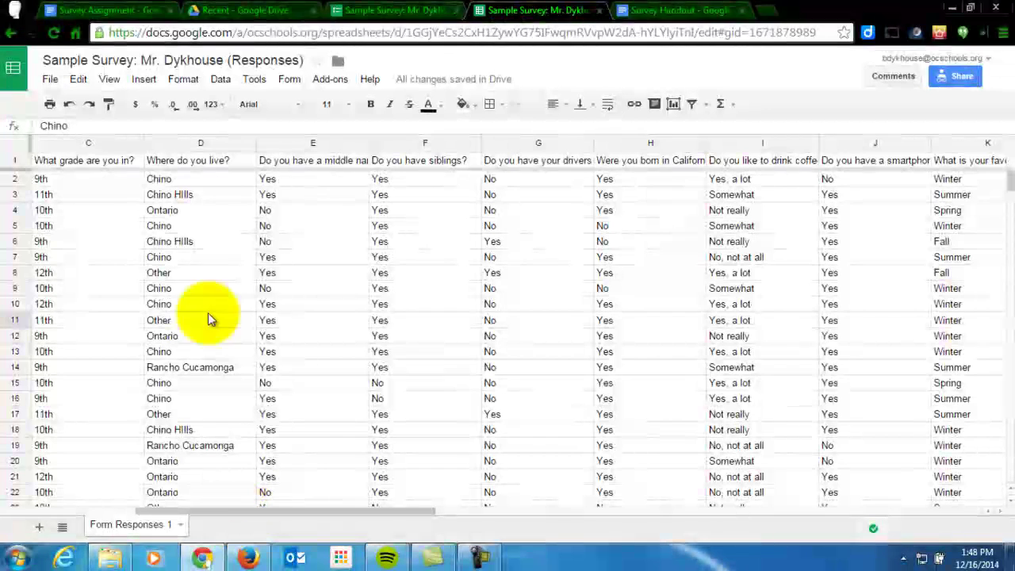
click(179, 210)
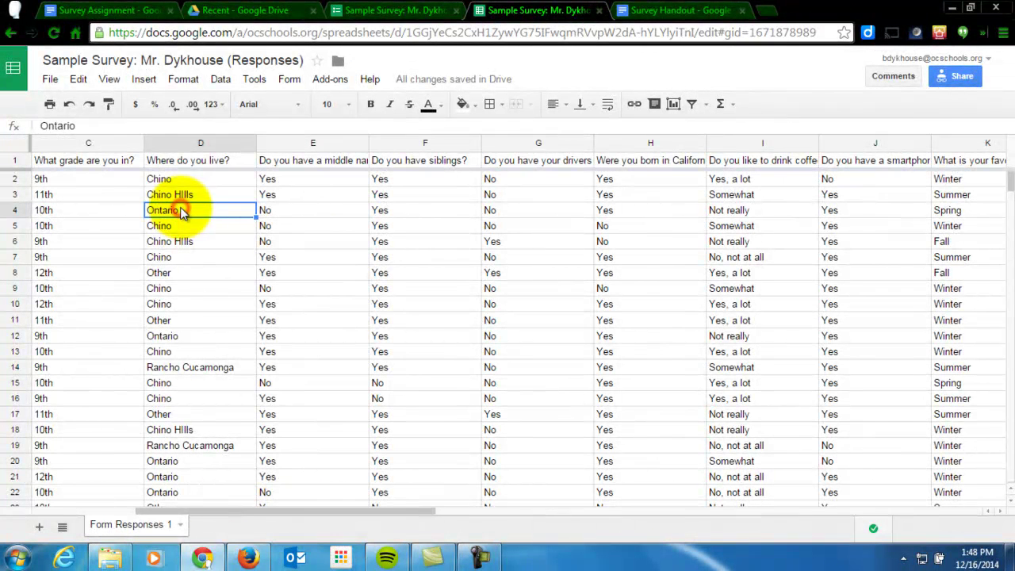
right_click(58, 129)
click(101, 197)
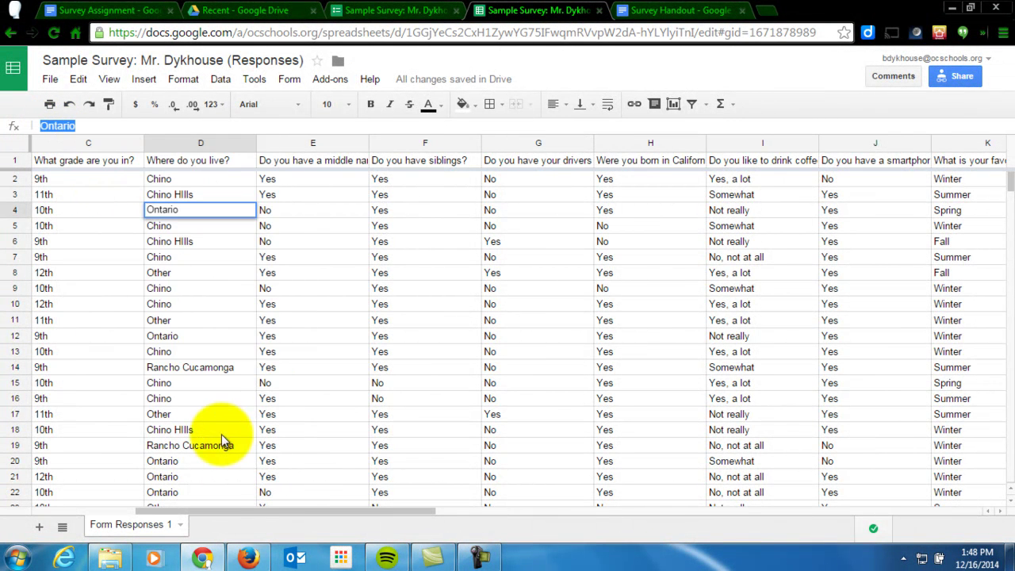
drag(306, 516, 509, 523)
click(536, 334)
right_click(536, 334)
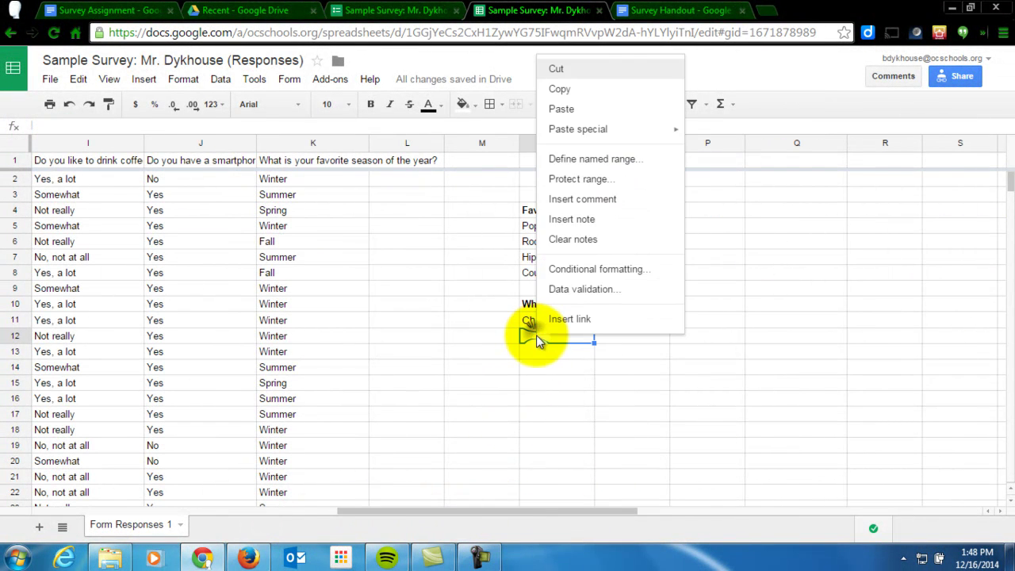
click(560, 108)
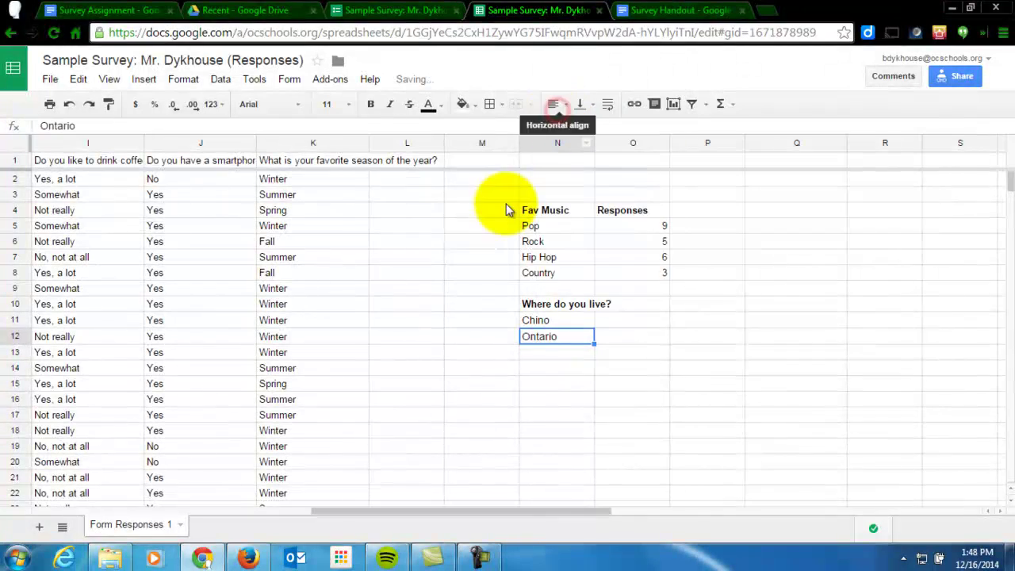
Try to copy the answer Chino HIlls from cell D6 into N13 under Ontario.
drag(351, 508, 31, 512)
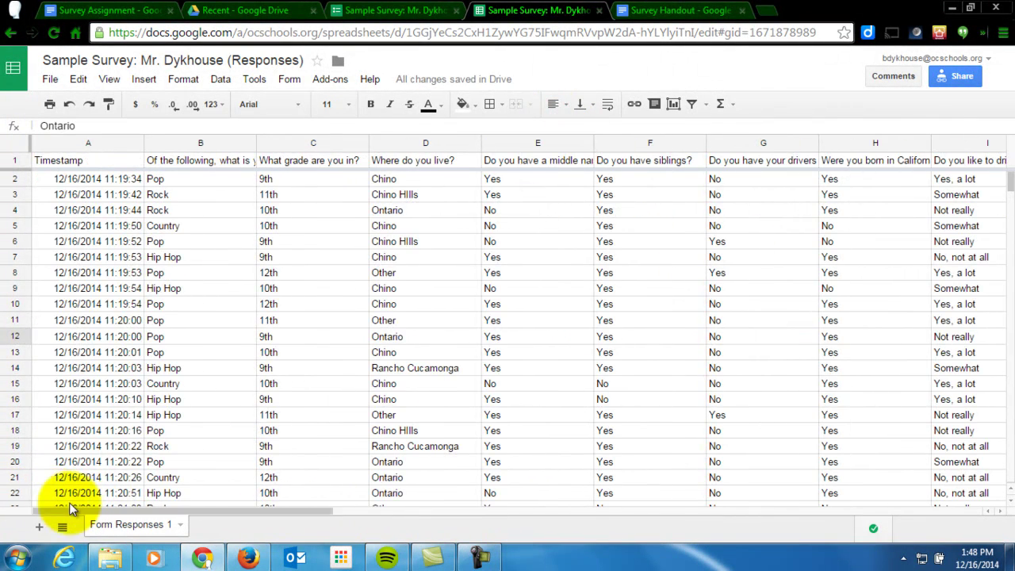
click(424, 246)
double_click(79, 126)
right_click(79, 127)
click(113, 135)
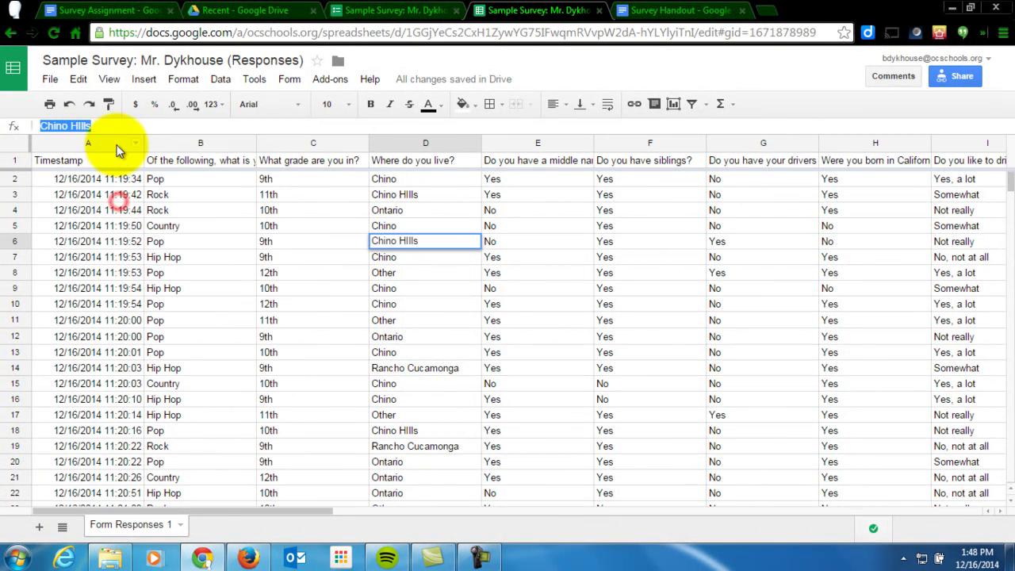
click(115, 125)
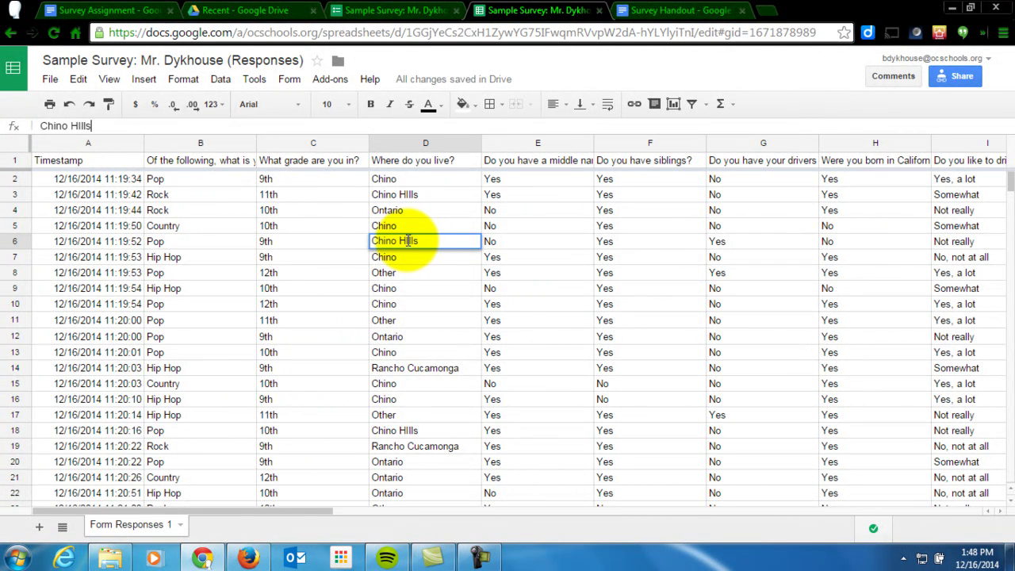
drag(271, 510, 564, 503)
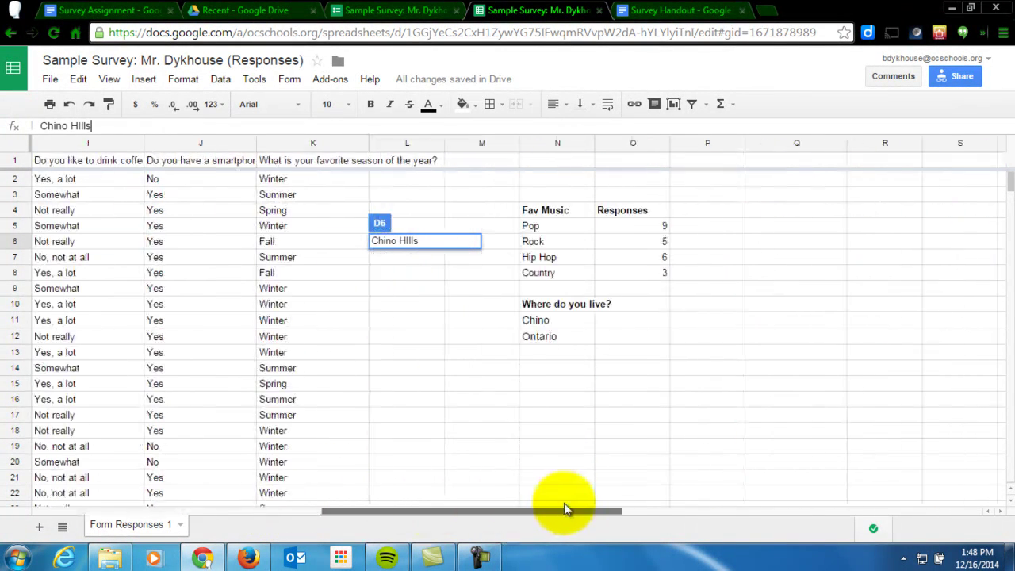
click(548, 355)
right_click(552, 358)
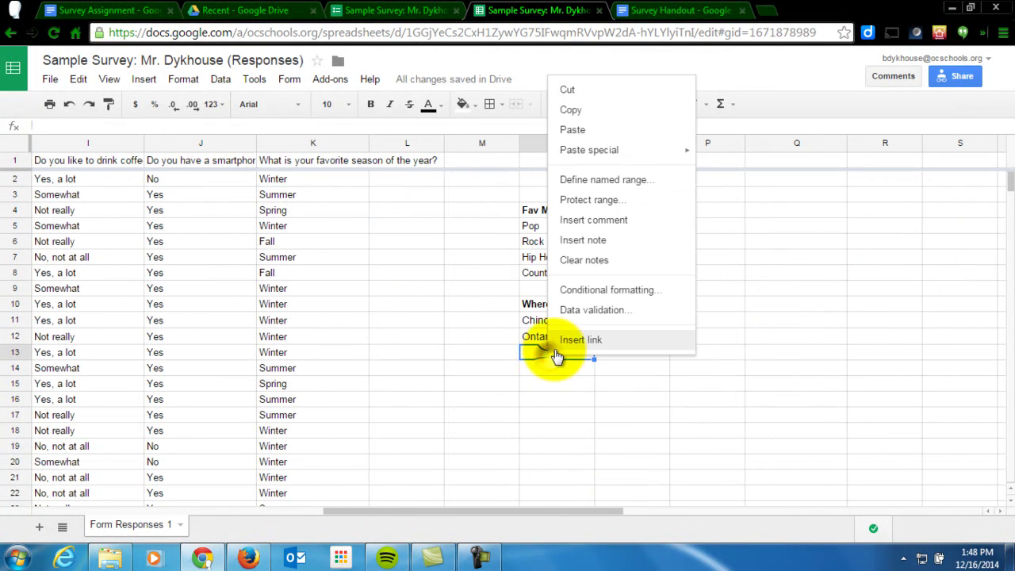
click(600, 118)
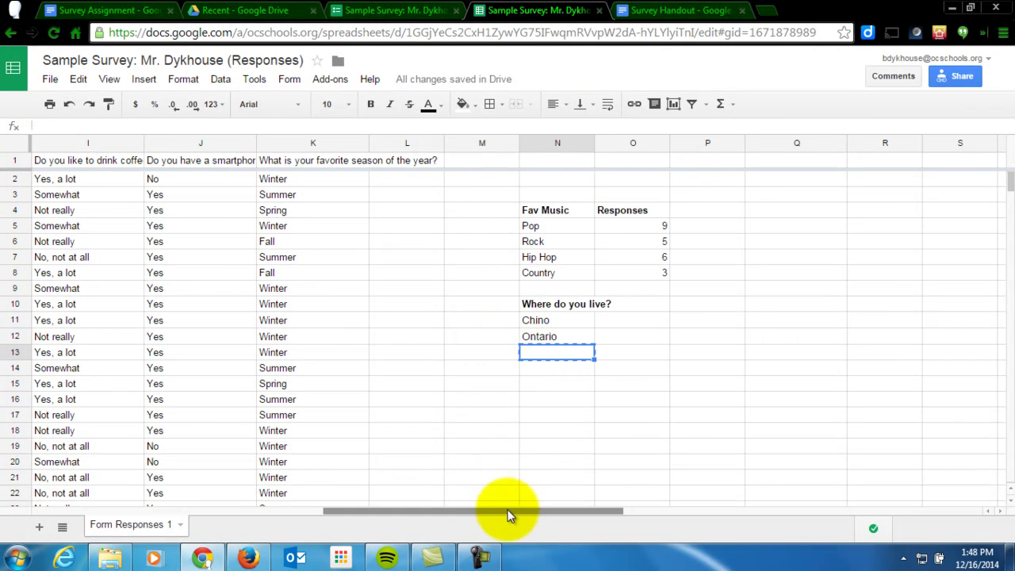
Copy the answer Chino HIlls from cell D3 and paste it into N13.
drag(508, 512, 281, 516)
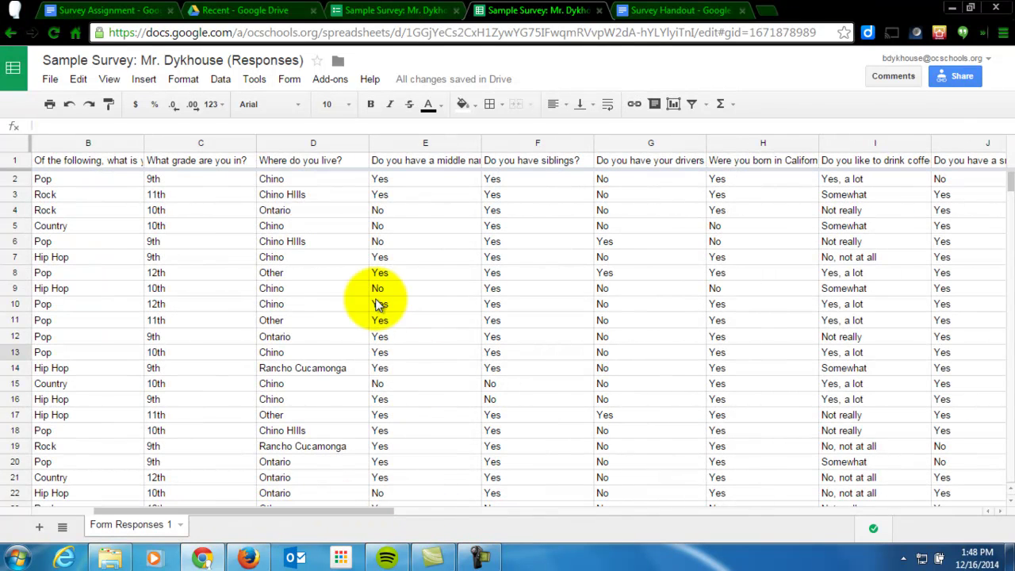
click(287, 195)
triple_click(57, 125)
right_click(70, 125)
click(115, 194)
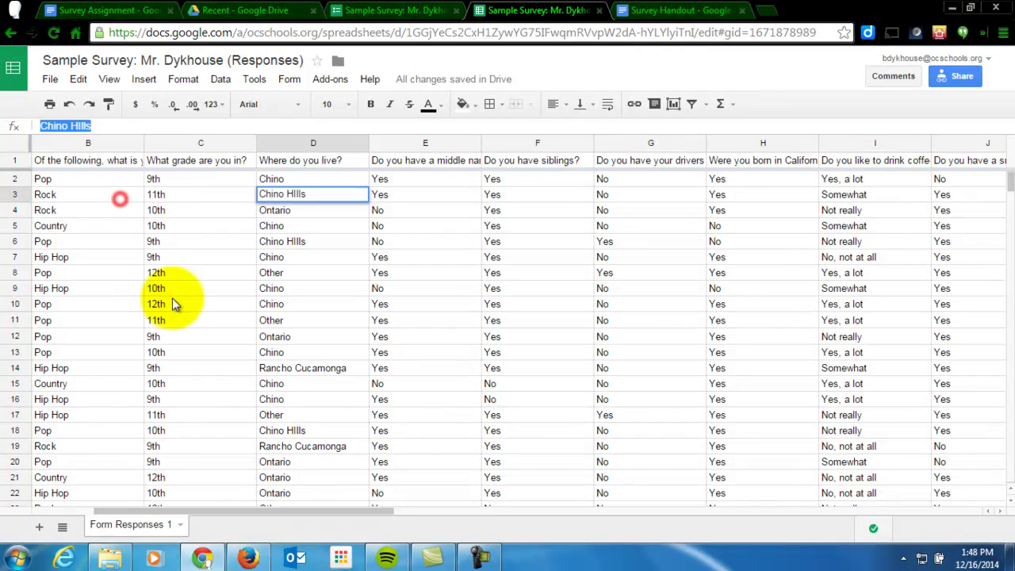
click(254, 512)
drag(293, 511, 476, 514)
right_click(562, 358)
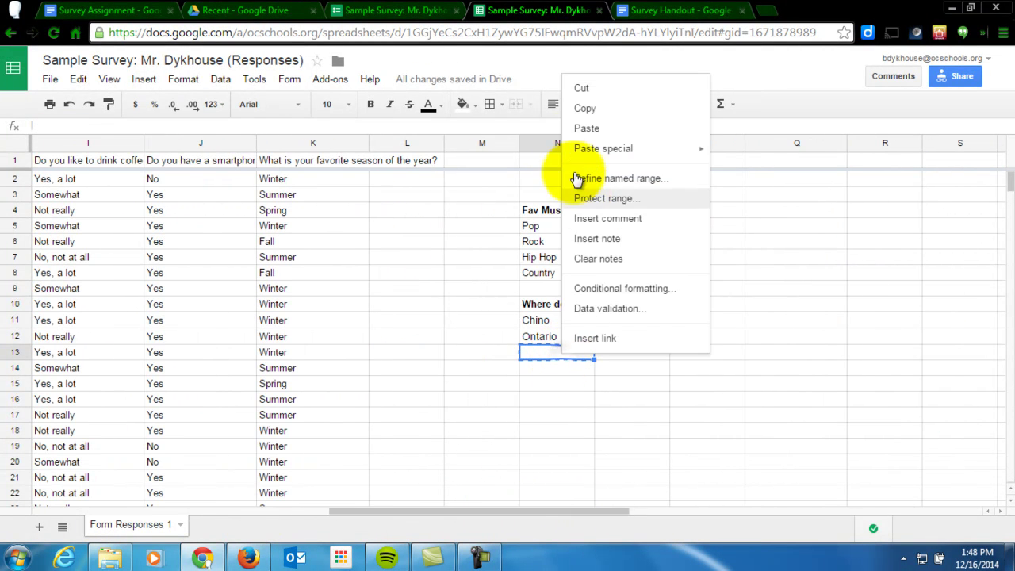
click(575, 127)
Copy the answer Rancho Cucamonga from cell D14 and paste it into N14.
drag(469, 512, 223, 509)
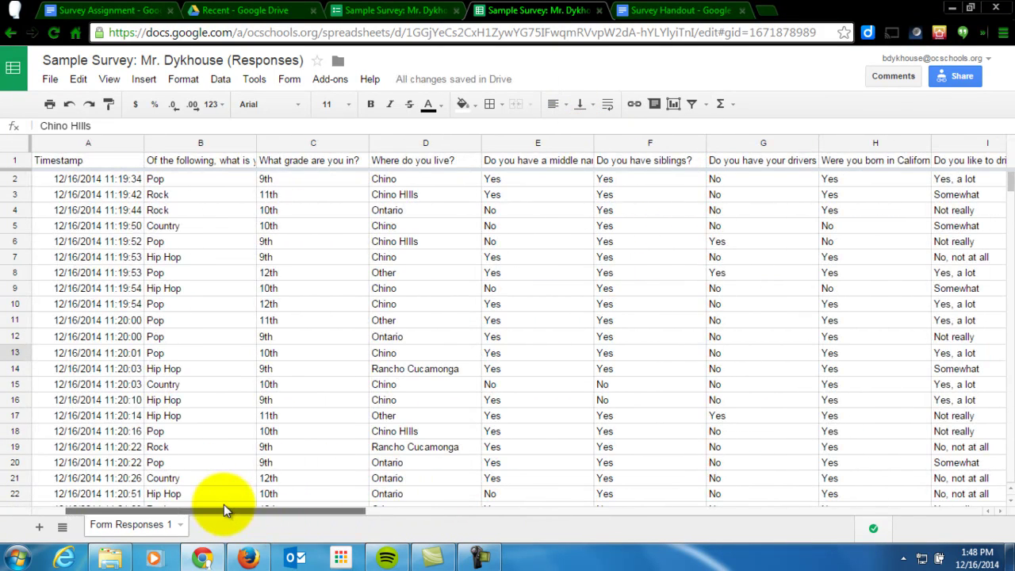
click(389, 370)
drag(147, 132, 23, 129)
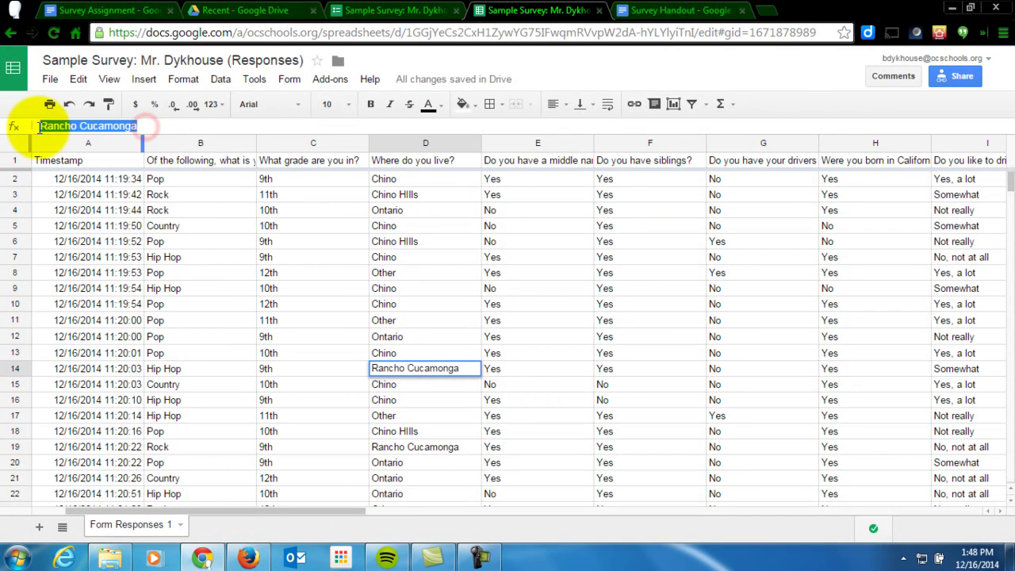
right_click(54, 129)
click(112, 195)
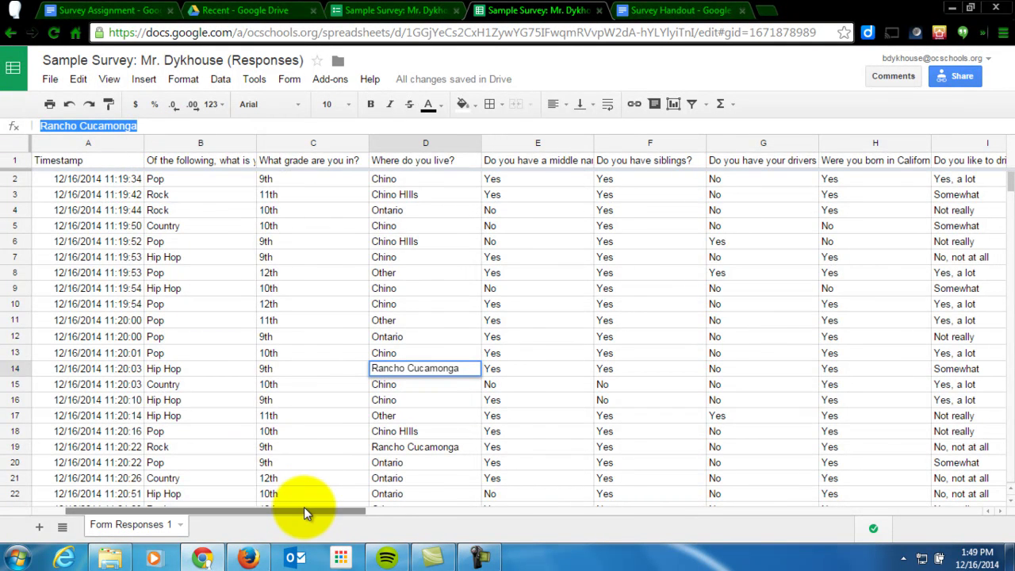
drag(306, 510, 595, 513)
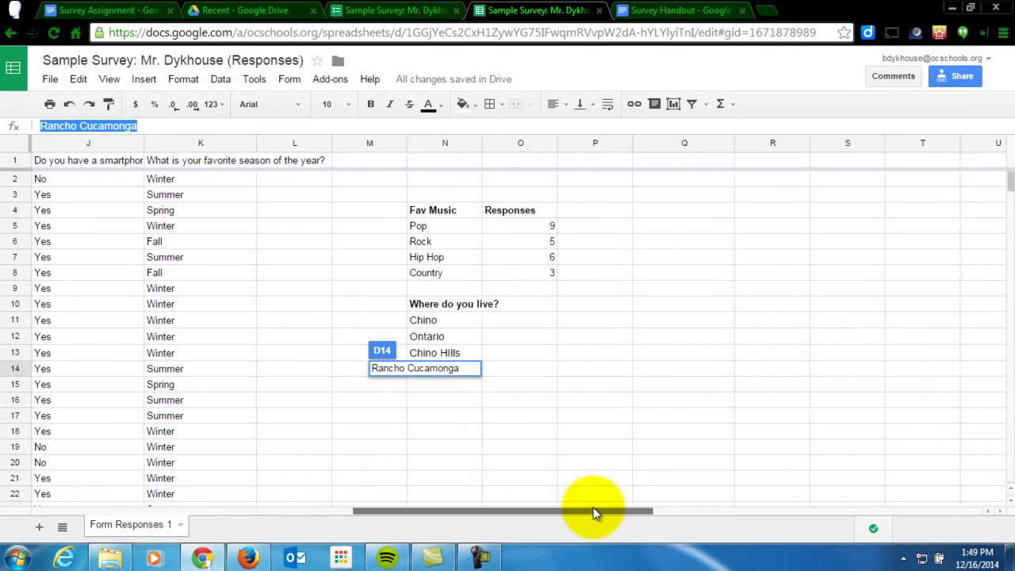
click(465, 369)
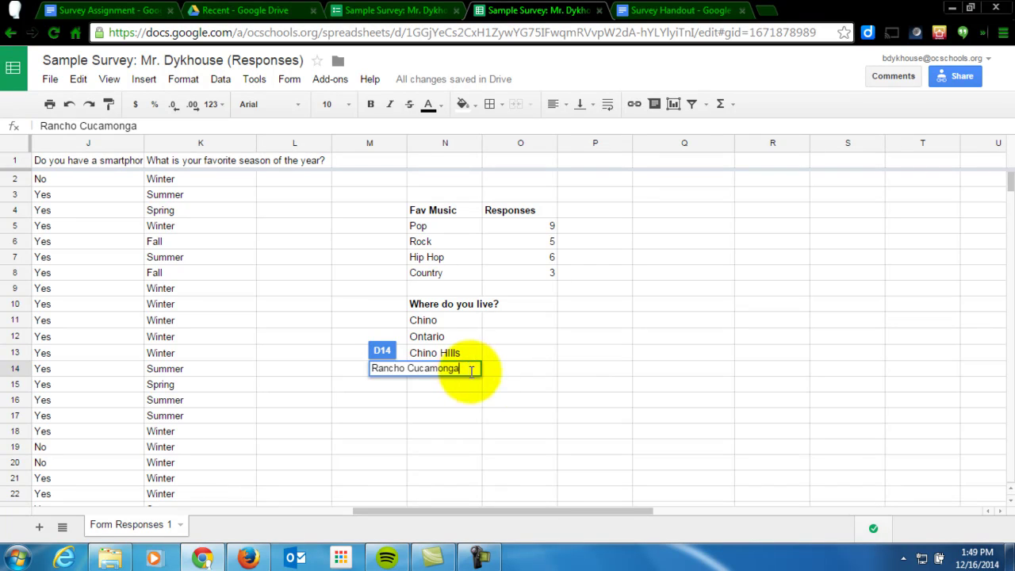
click(517, 367)
right_click(451, 371)
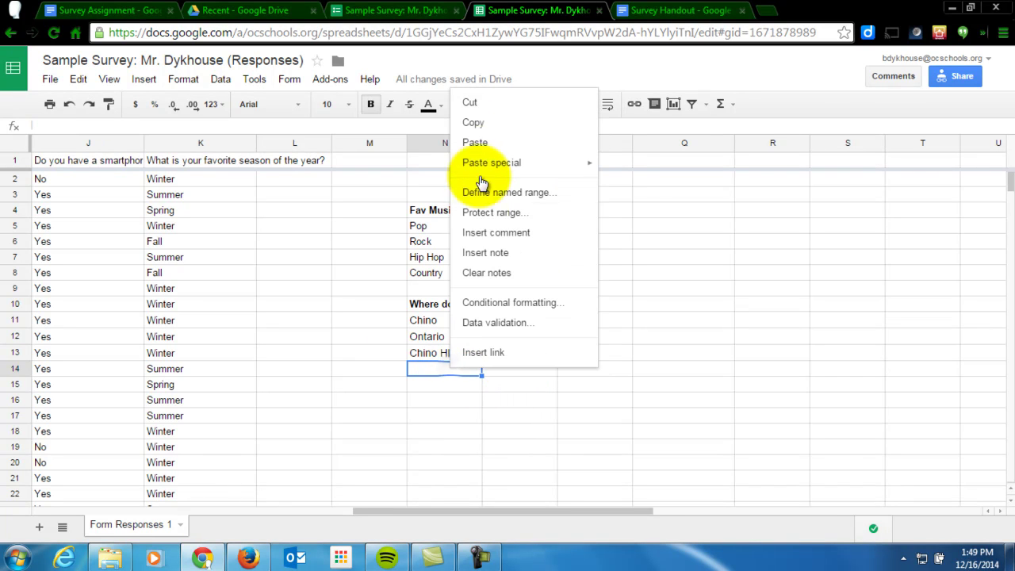
click(478, 142)
Copy the answer Other from cell D17 and paste it into N15 as the last place of residence.
click(454, 386)
drag(453, 510, 159, 513)
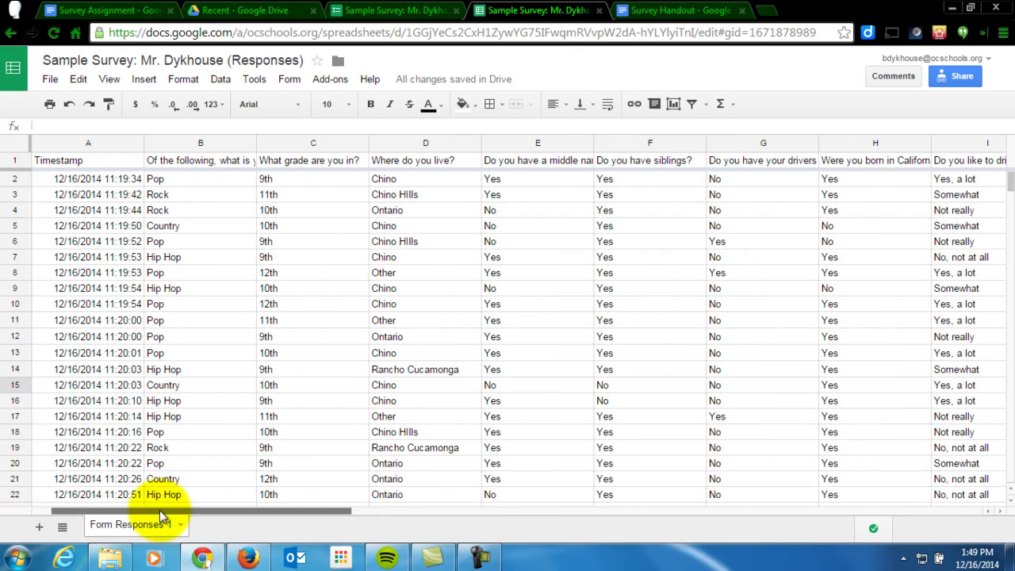
click(383, 417)
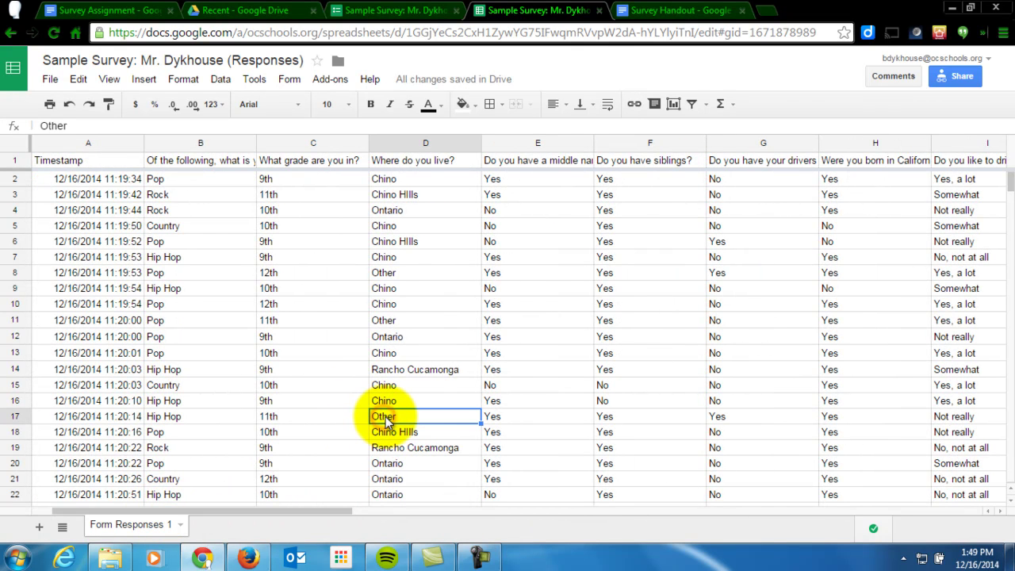
double_click(383, 417)
right_click(384, 416)
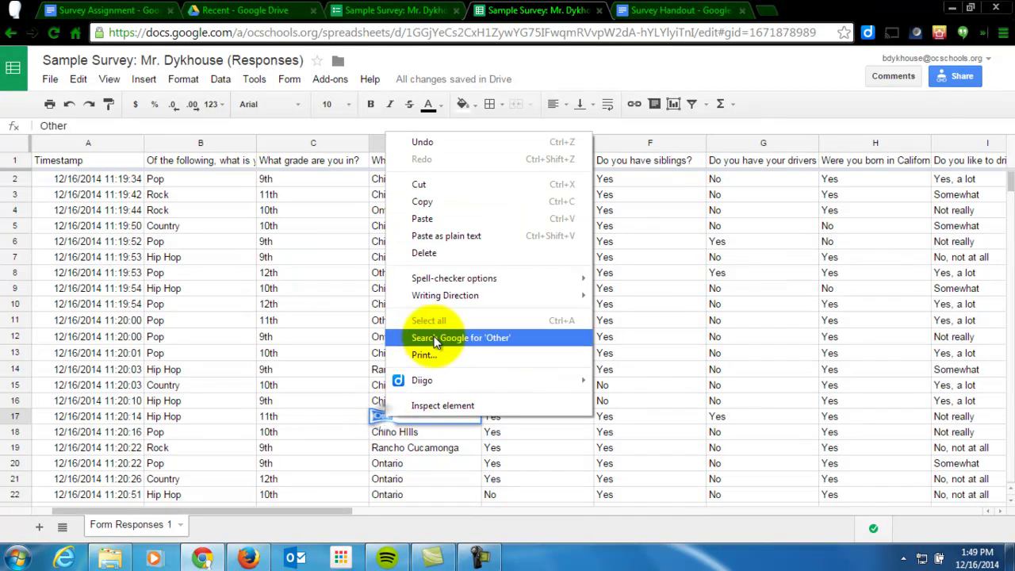
click(418, 200)
click(469, 462)
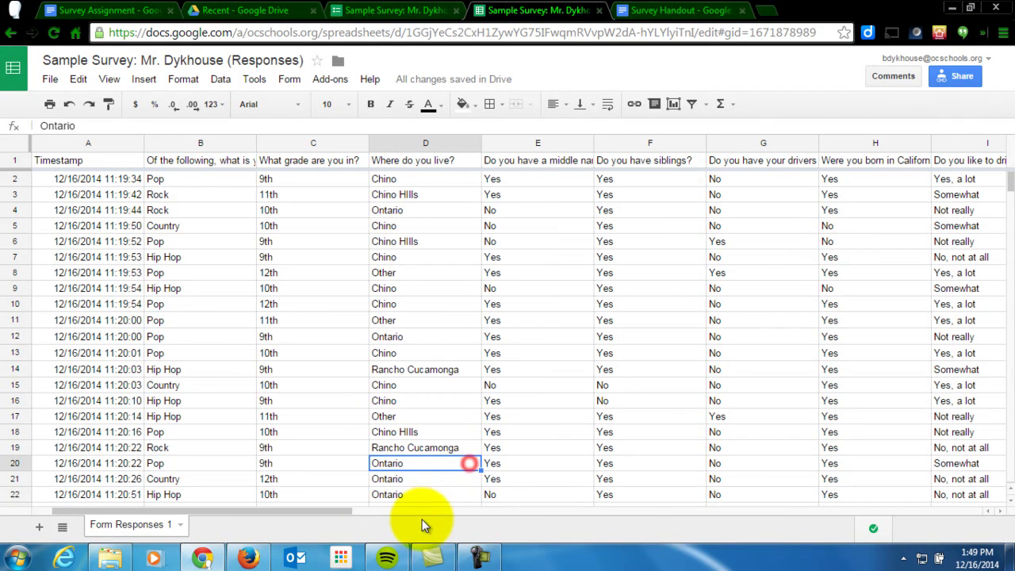
drag(342, 512, 634, 511)
click(559, 385)
right_click(560, 384)
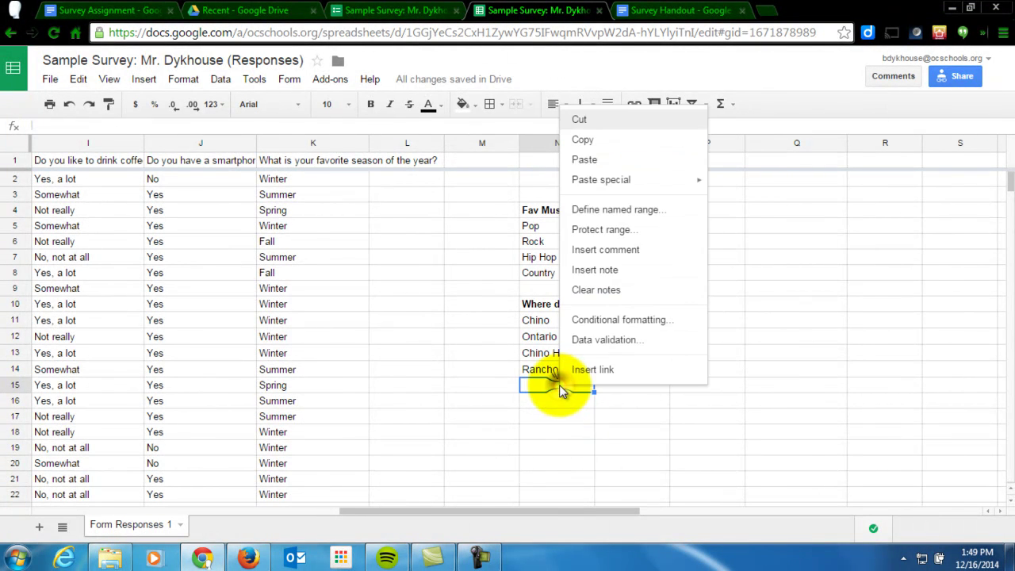
click(585, 159)
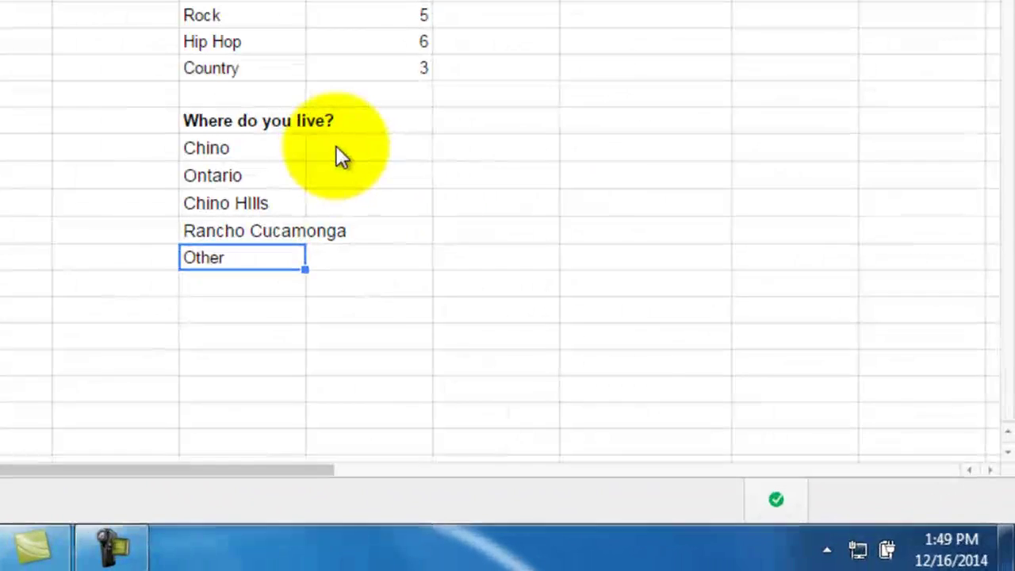
Enter the heading Responses in cell O10 beside the Where do you live? heading.
click(336, 148)
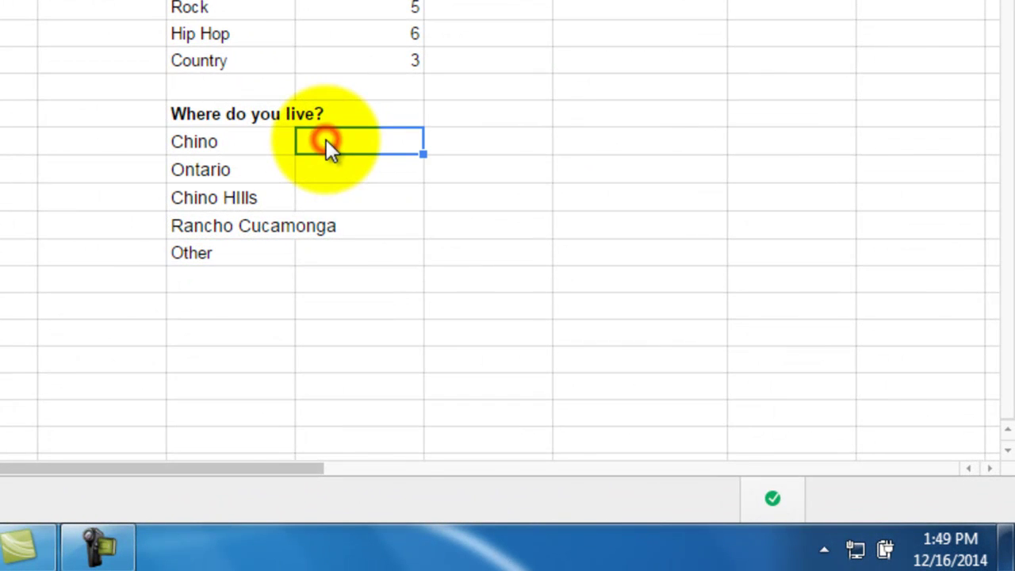
click(355, 113)
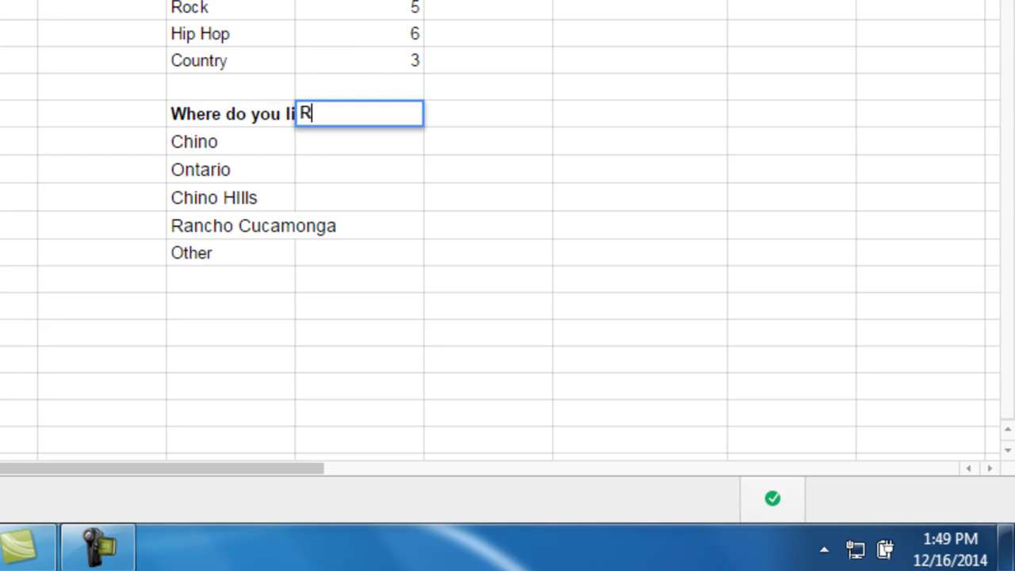
text(esponses)
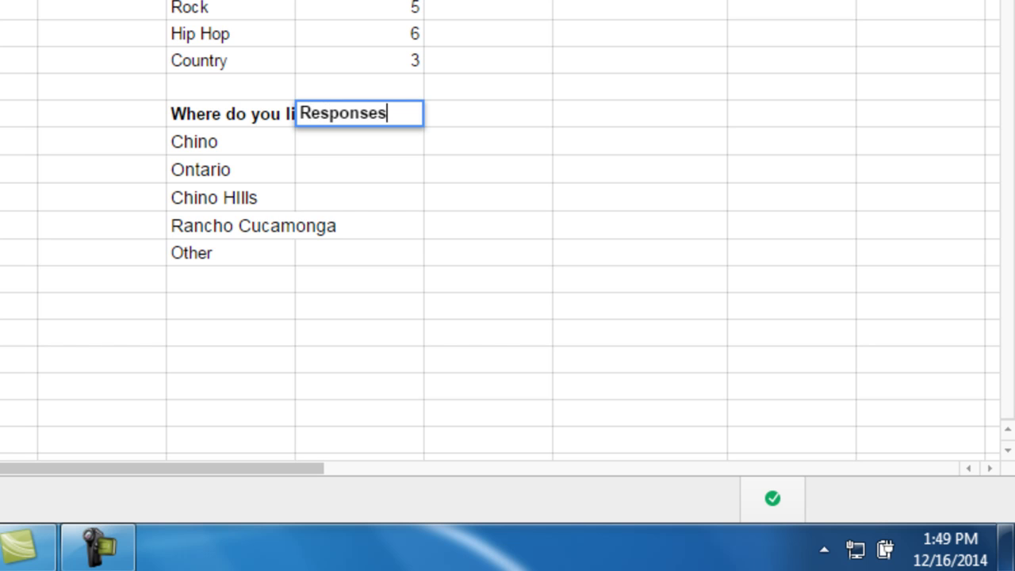
key(Return)
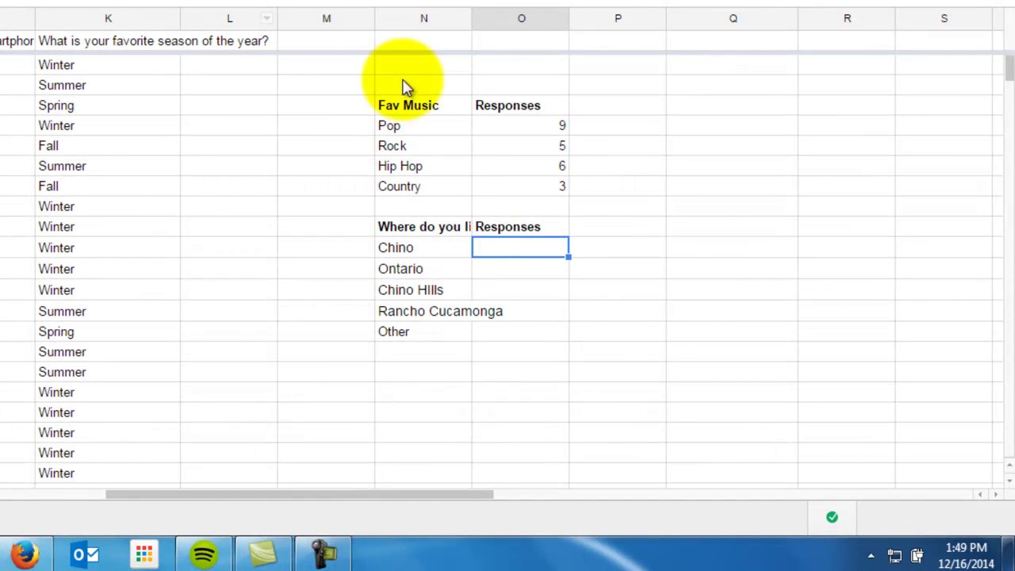
Resize column N to fit its data so the Where do you live? heading and answers show in full.
click(407, 19)
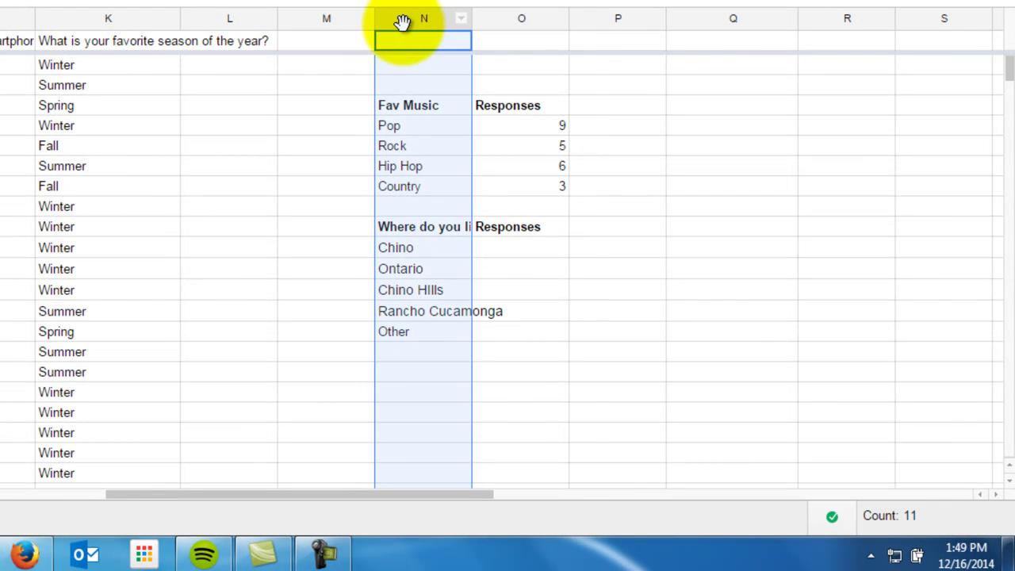
right_click(406, 25)
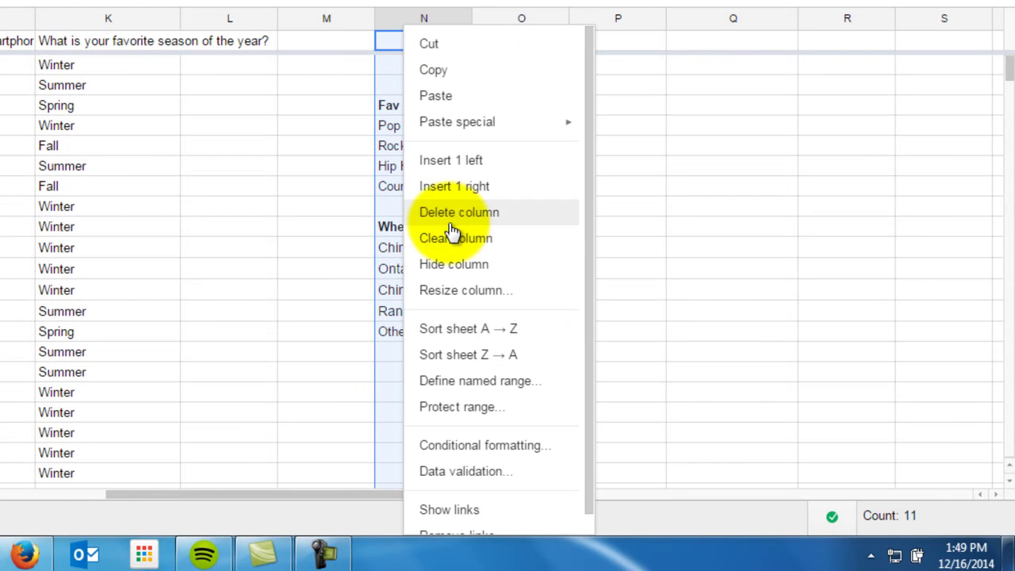
click(479, 291)
click(222, 244)
click(248, 287)
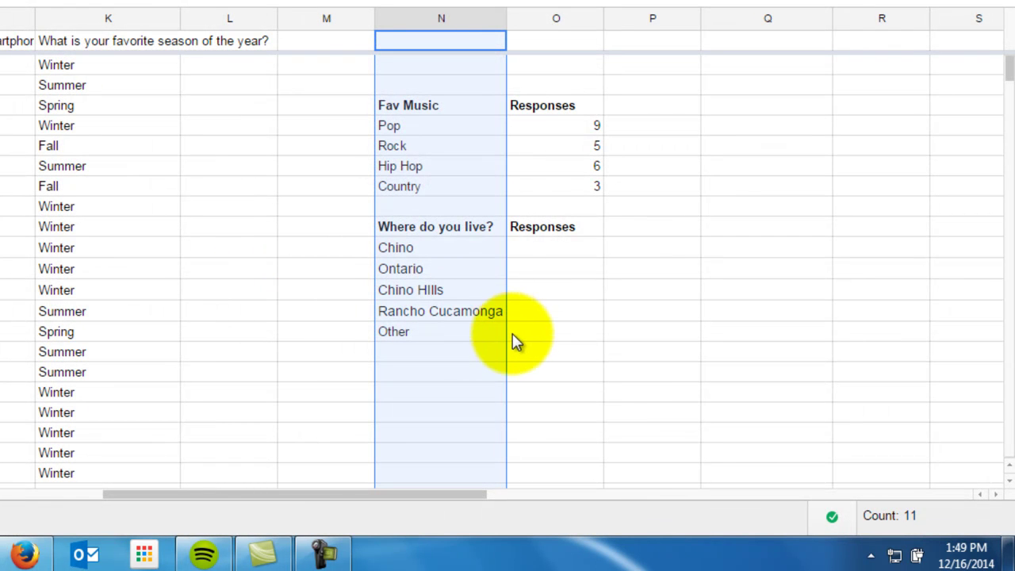
Count the Where do you live? answers with =countif(D:D,N11) in cell O11 and fill the formula down through O15.
click(553, 249)
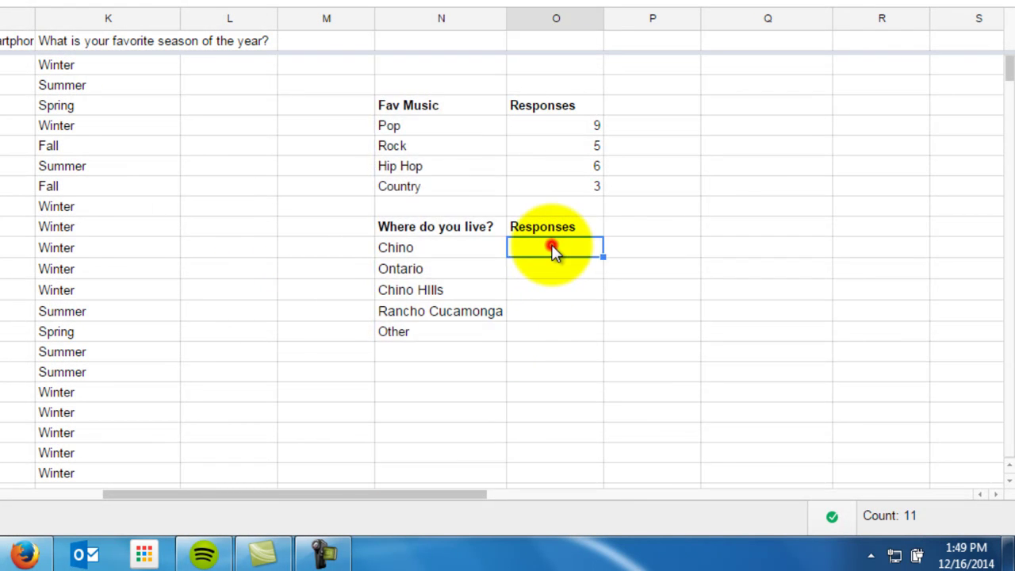
text(=countif)
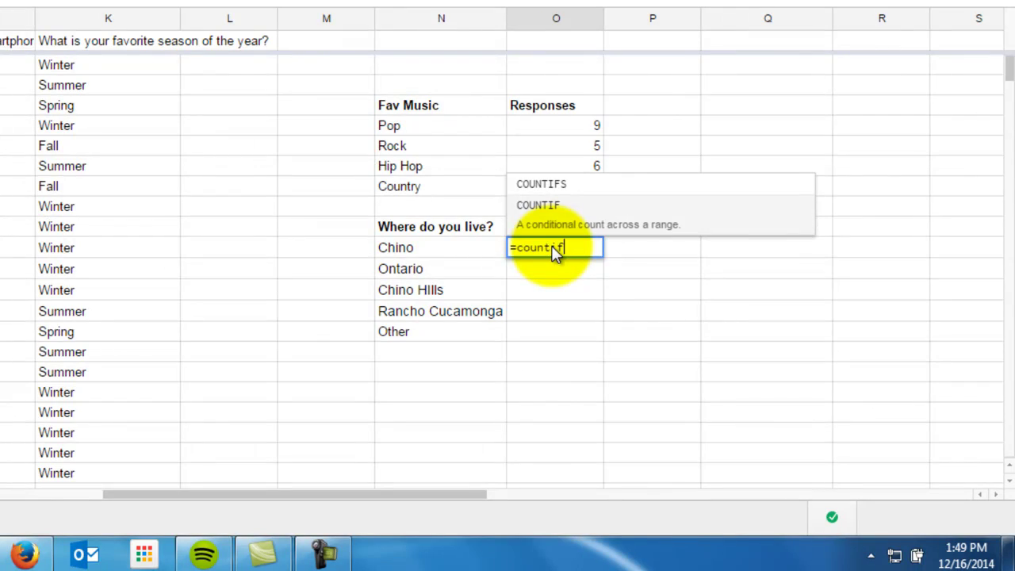
text(()
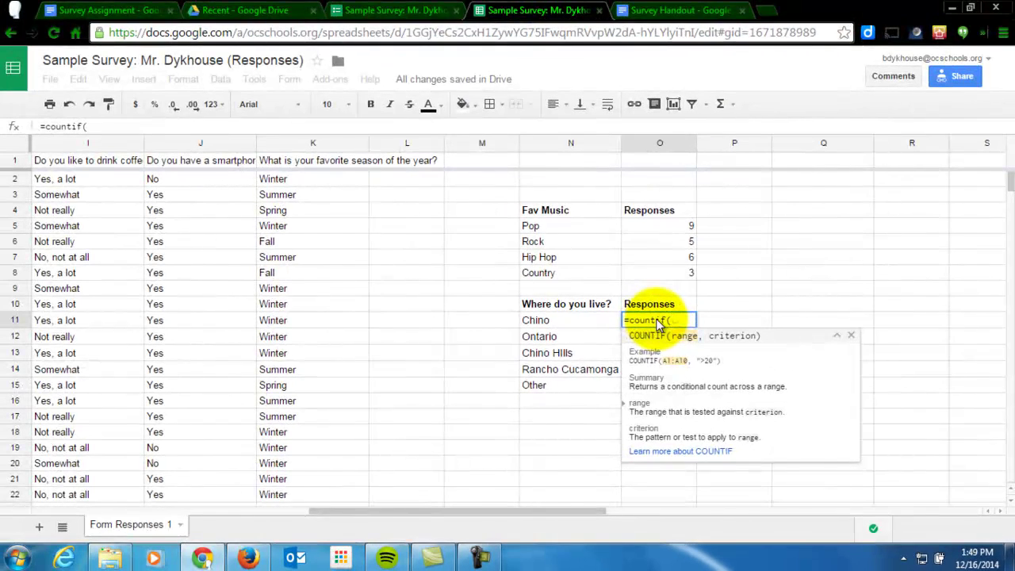
drag(521, 512, 333, 506)
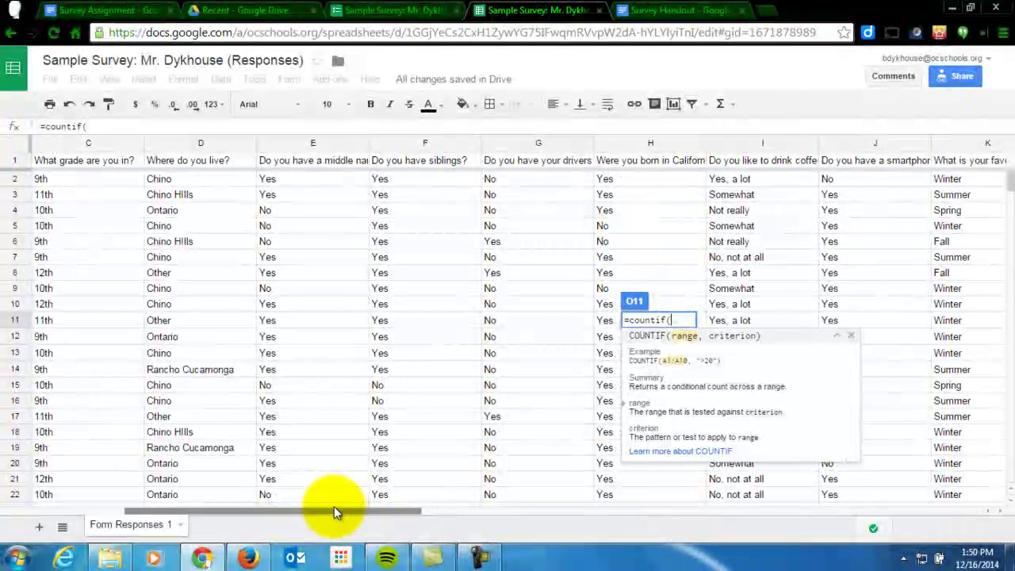
click(187, 146)
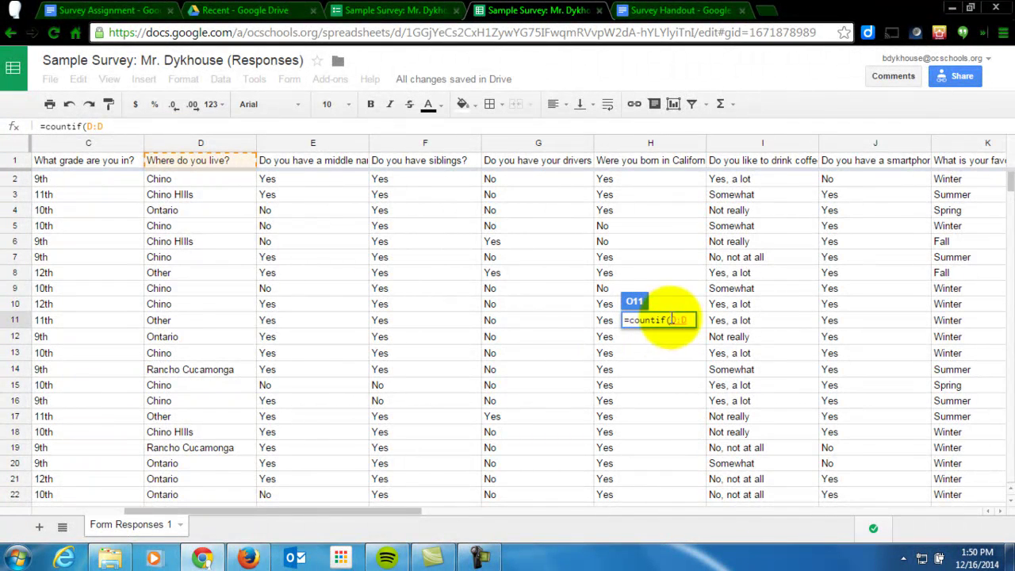
drag(380, 514, 590, 512)
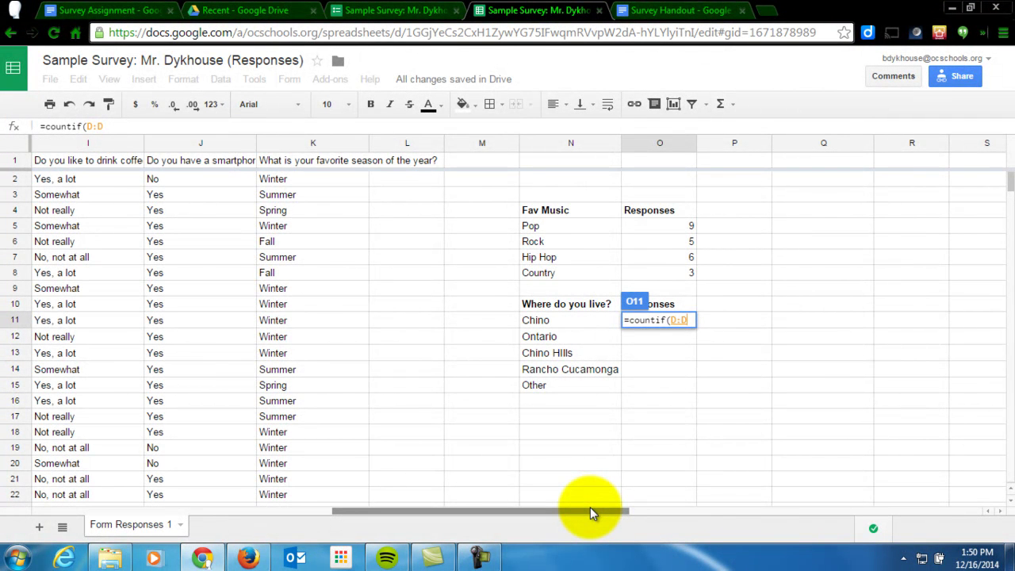
text(,)
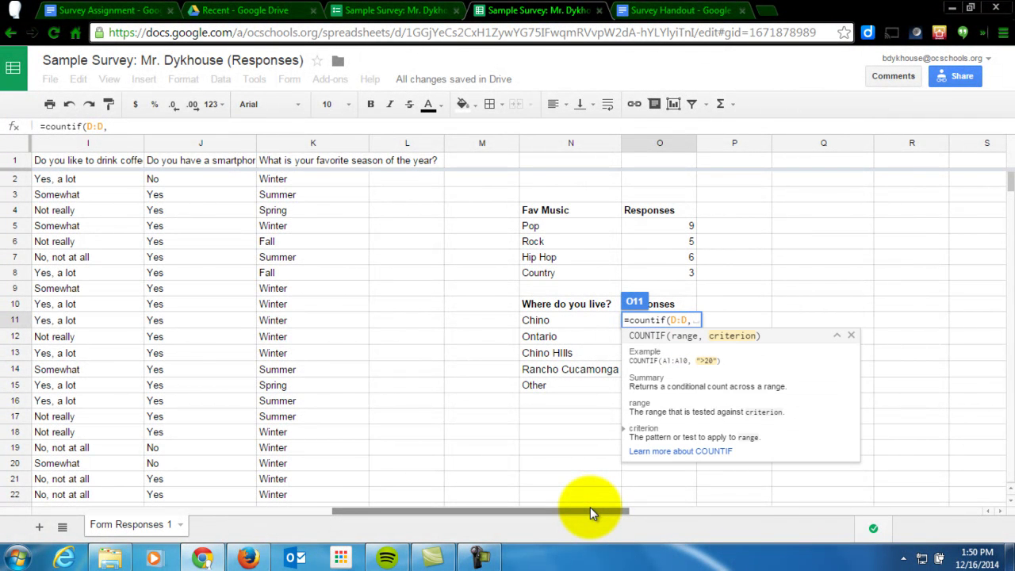
click(574, 325)
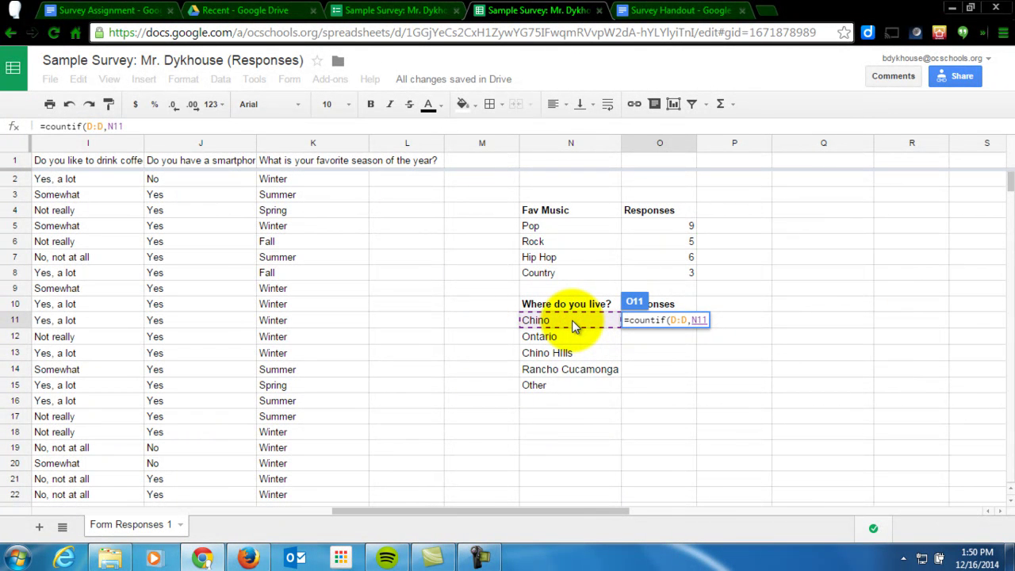
text())
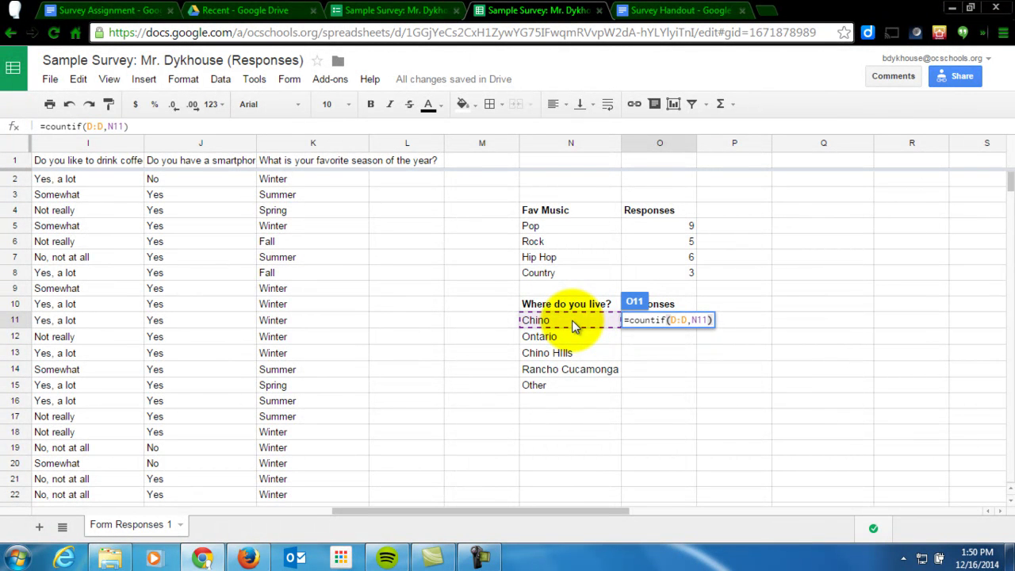
key(Return)
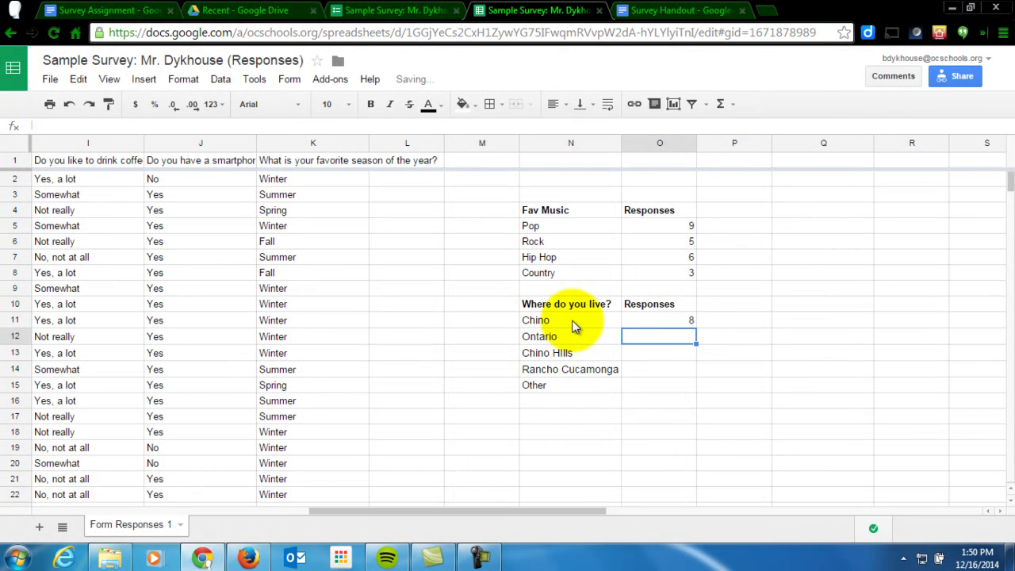
click(641, 320)
drag(695, 327, 696, 391)
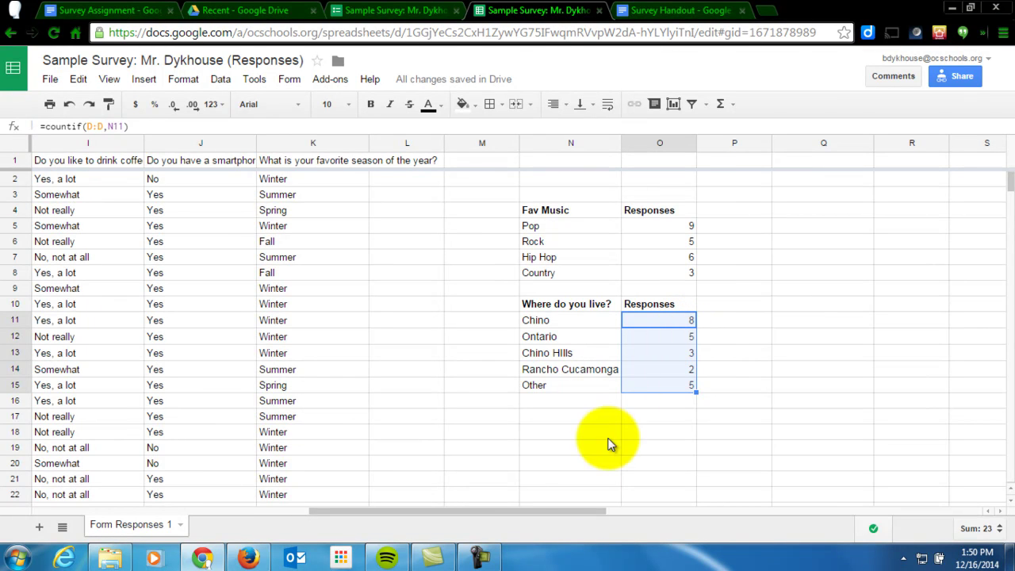
click(480, 558)
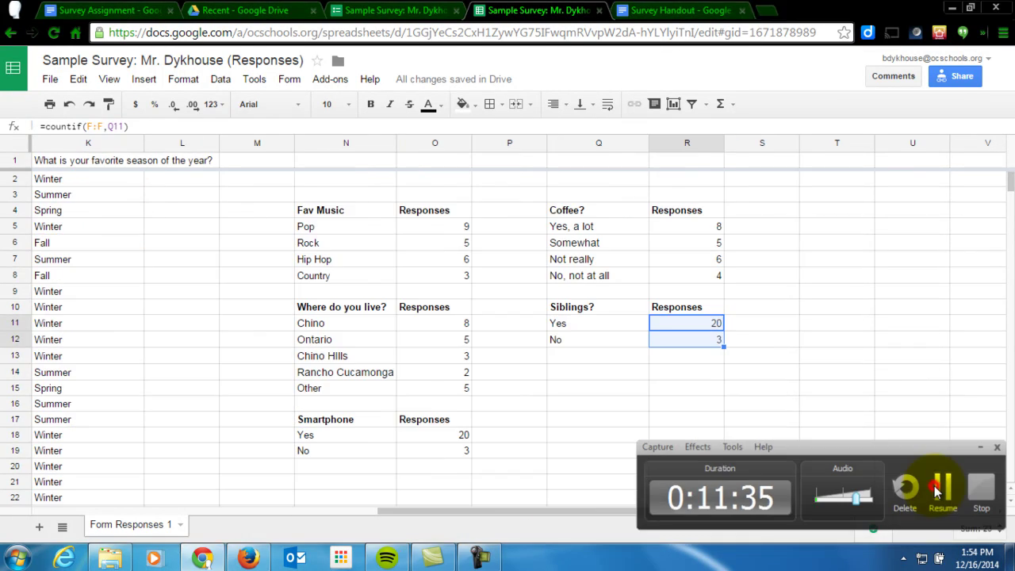
click(942, 485)
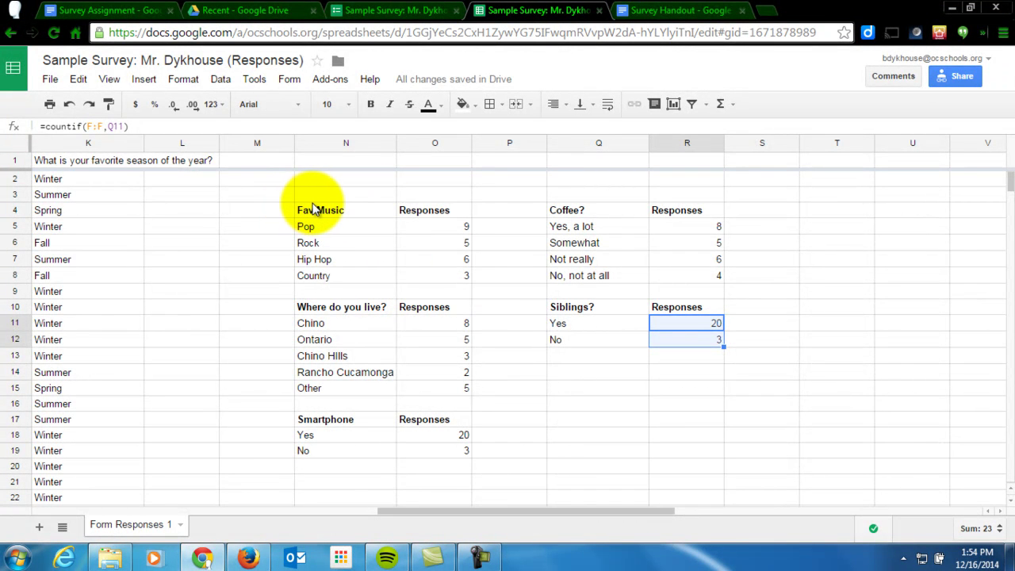
click(771, 309)
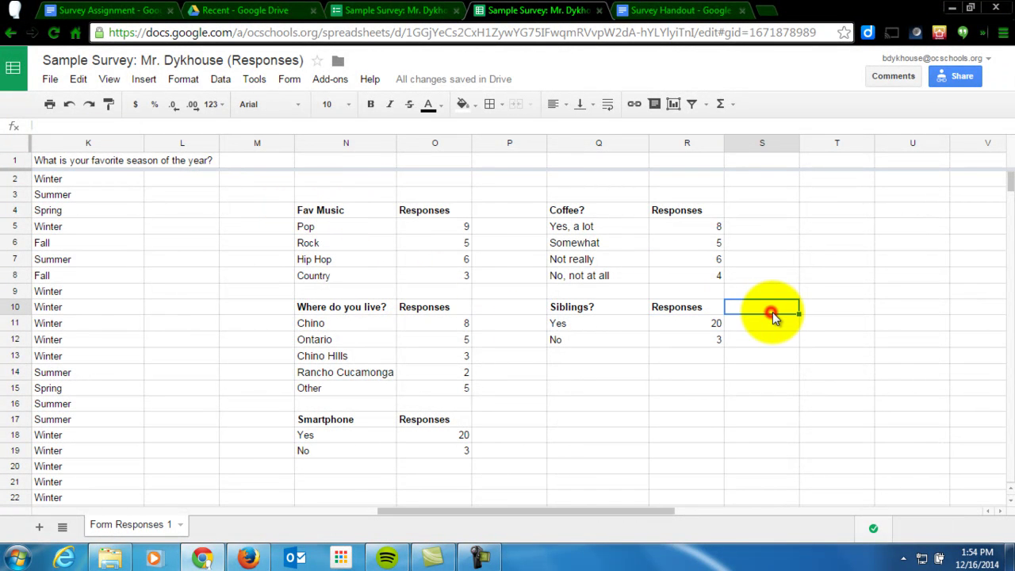
click(590, 211)
click(687, 212)
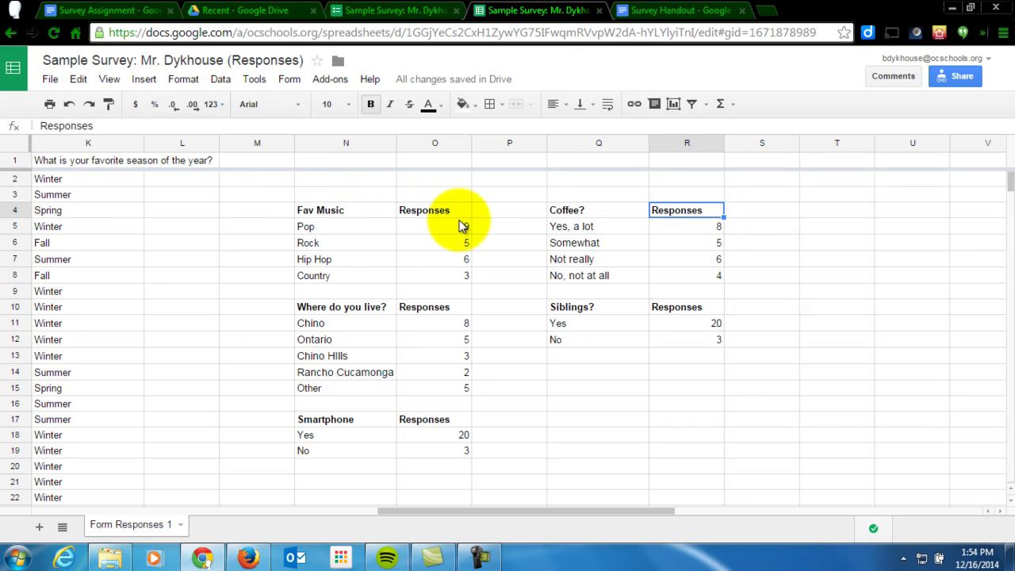
Create a chart from the Fav Music table in N4:O8 and choose the pie chart type.
click(329, 212)
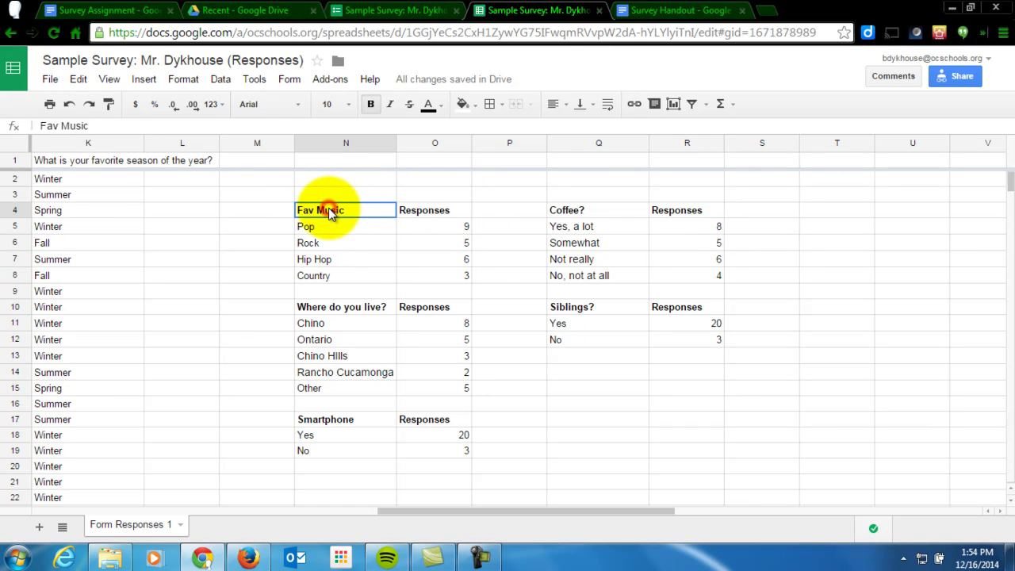
drag(329, 212, 452, 284)
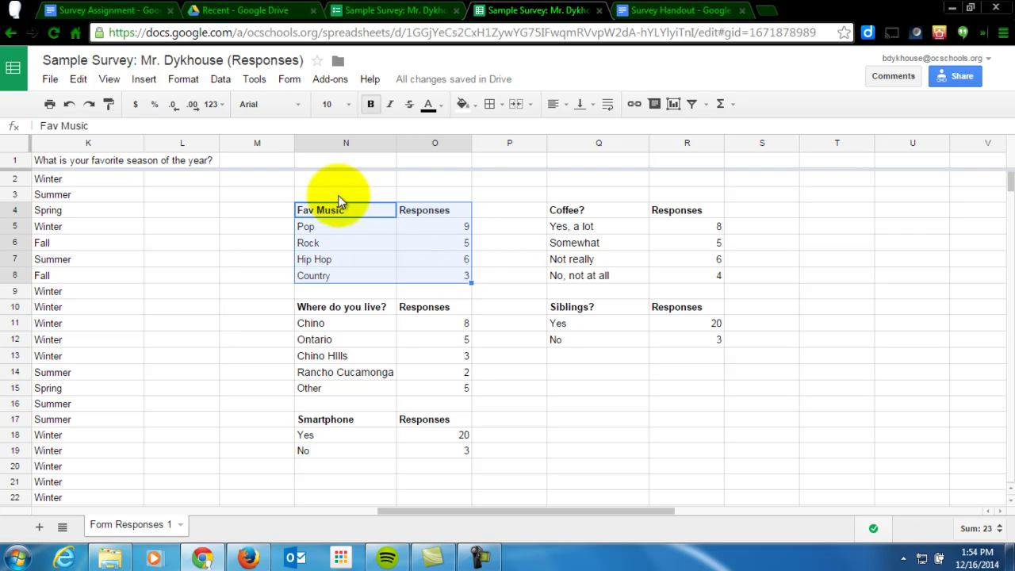
click(673, 104)
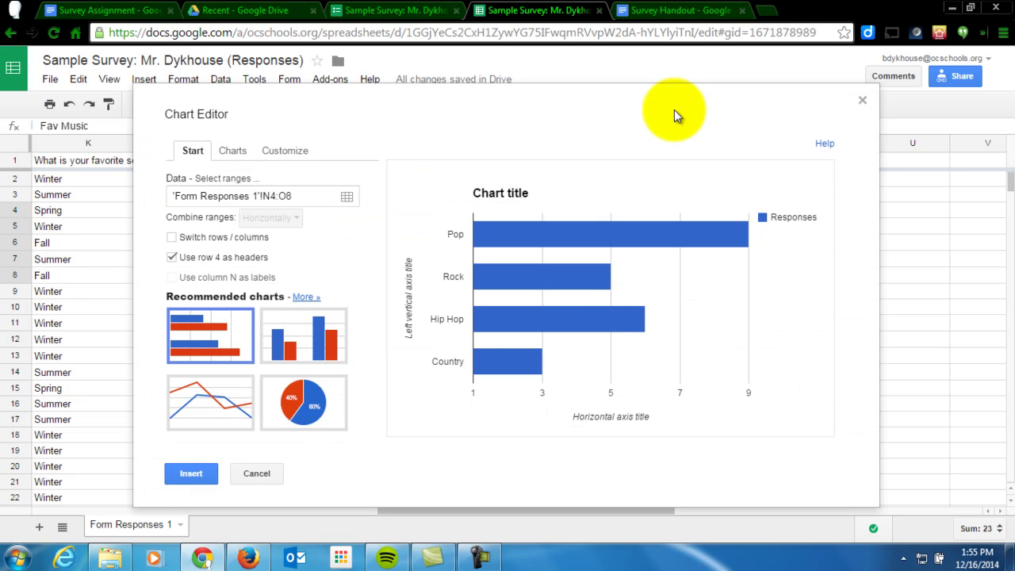
mouse_move(535, 329)
mouse_move(534, 288)
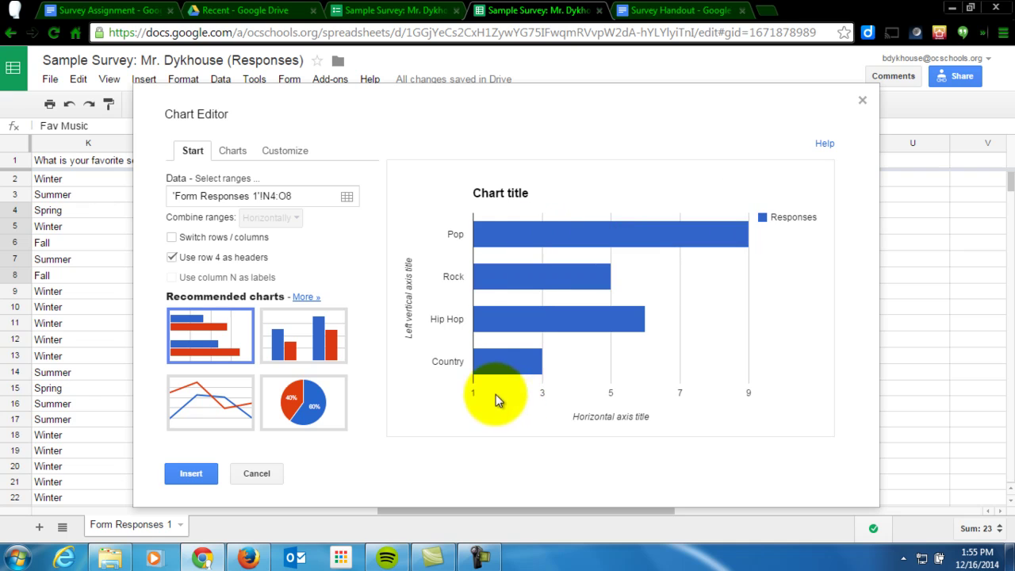
click(304, 401)
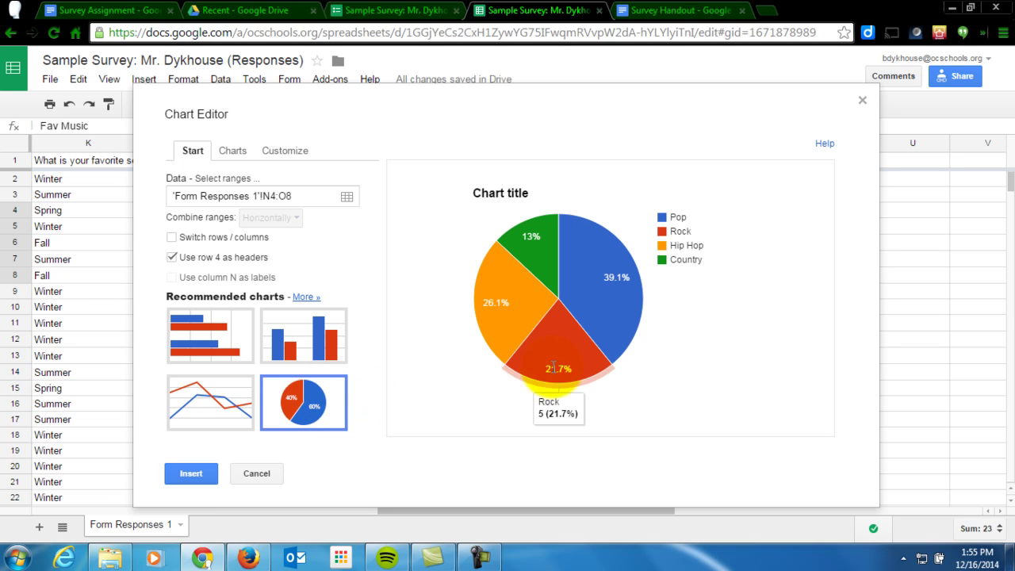
mouse_move(583, 276)
click(619, 332)
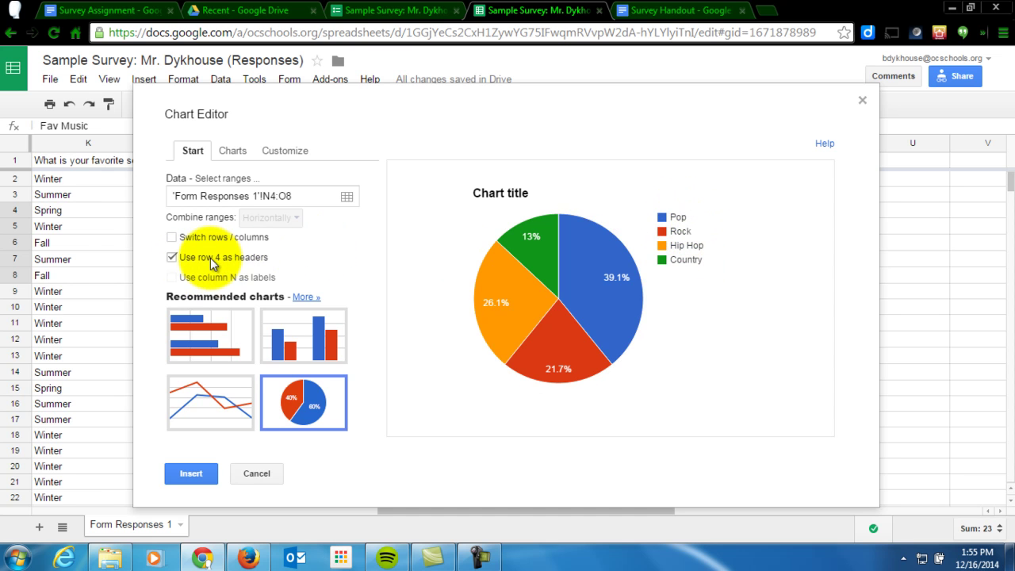
Title the pie chart What is your favorite type of music? and insert it into the sheet.
click(282, 152)
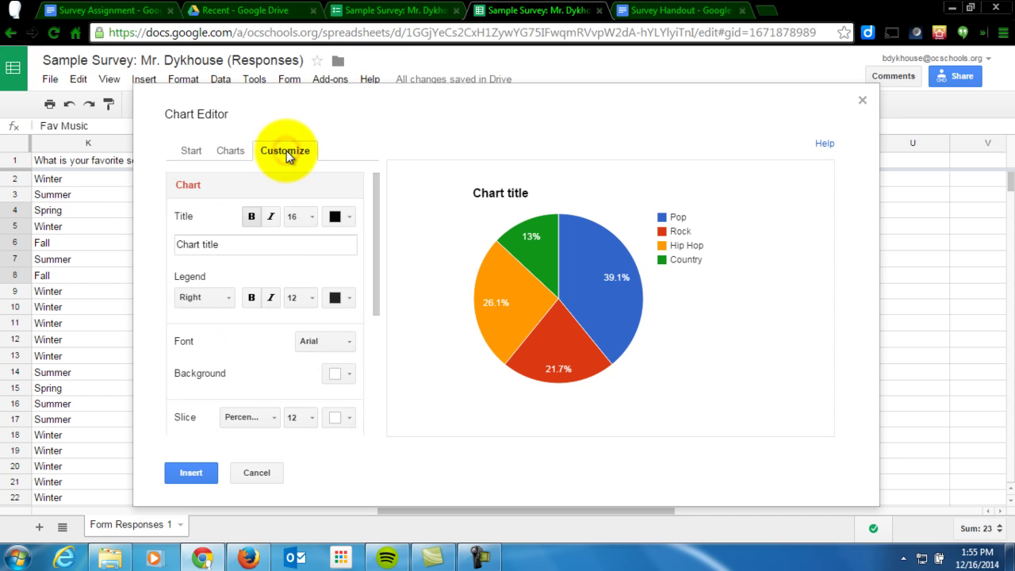
click(238, 245)
double_click(236, 246)
triple_click(236, 246)
text(W)
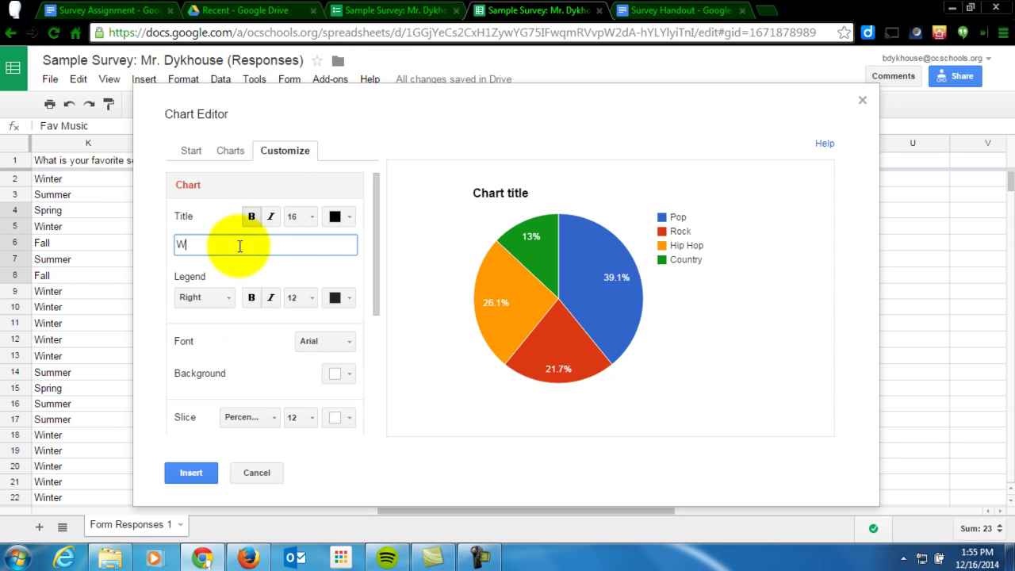
text(hat is your favorite type of music?)
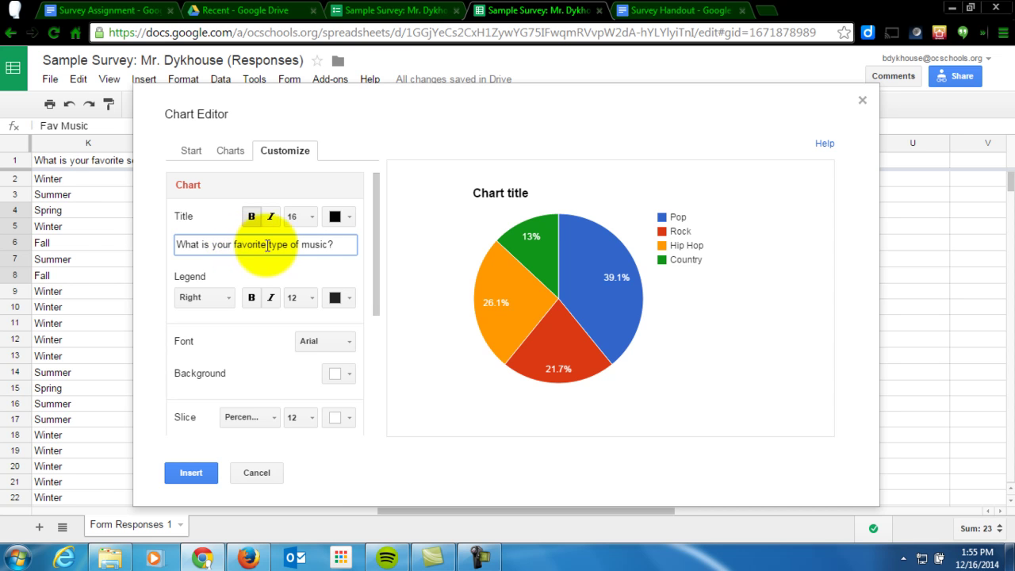
click(193, 474)
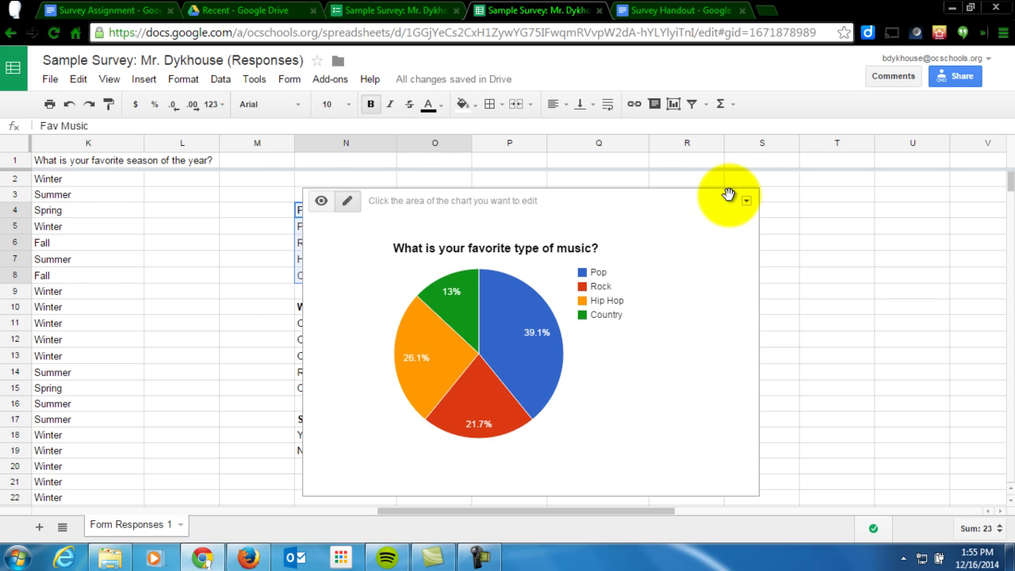
Move the favorite music pie chart from the responses sheet to its own sheet.
drag(730, 195, 636, 217)
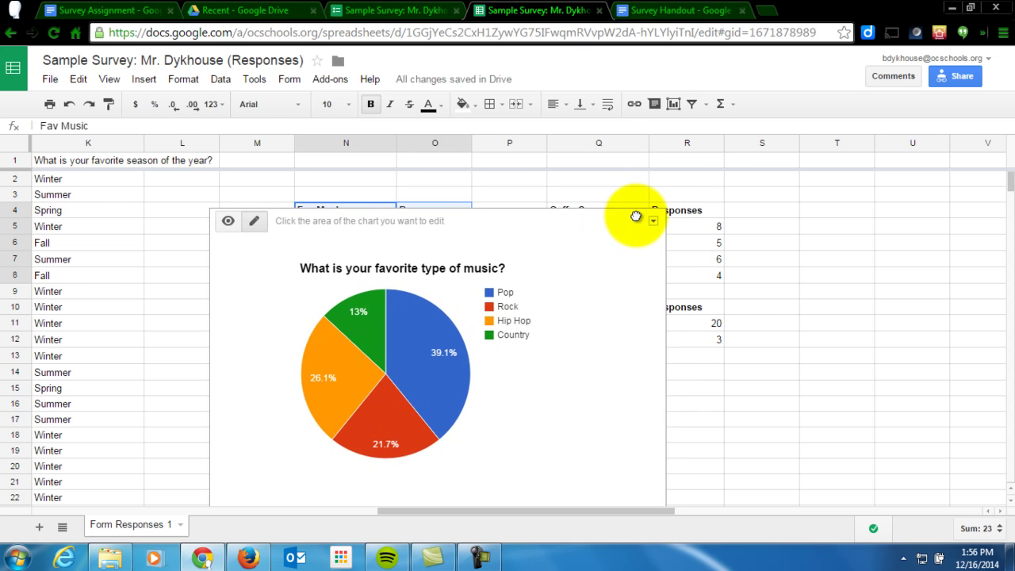
drag(636, 216, 804, 249)
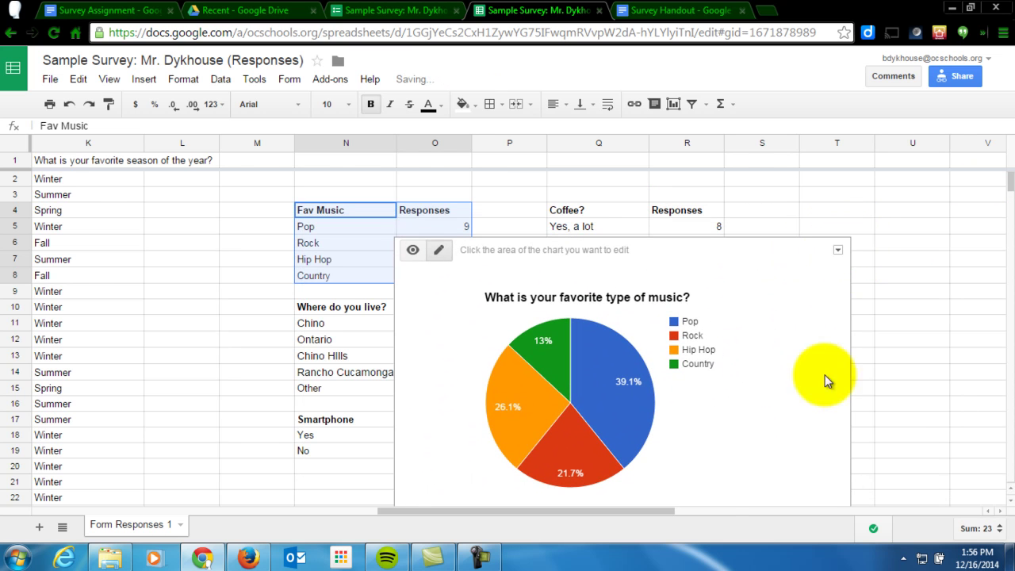
click(837, 251)
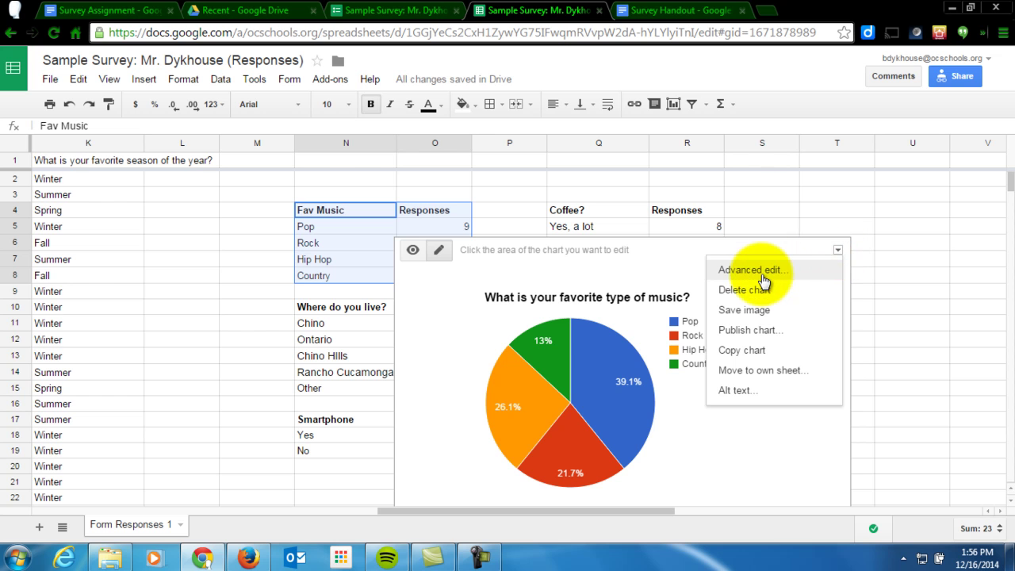
click(764, 371)
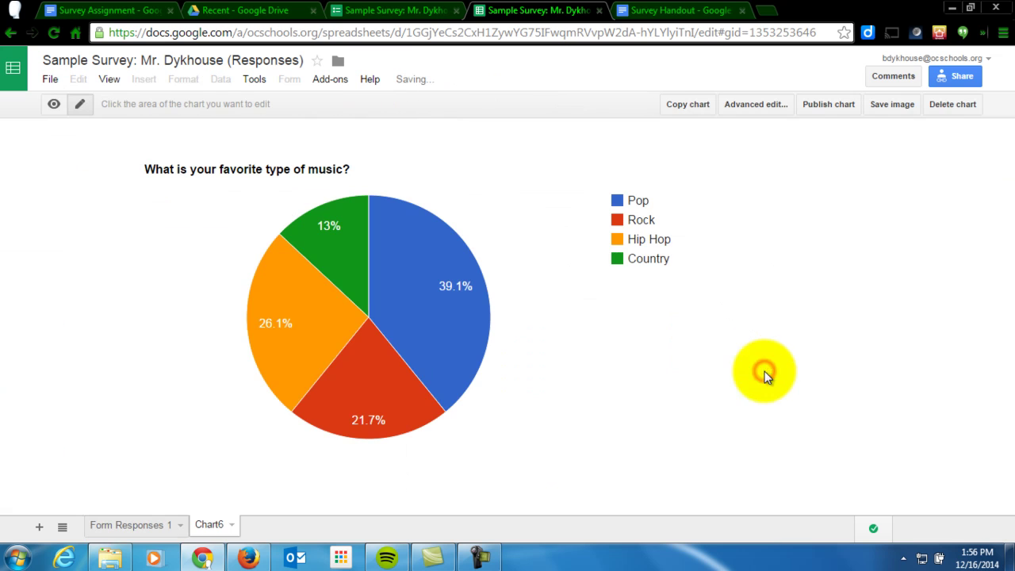
Rename the new chart sheet as Music.
click(210, 526)
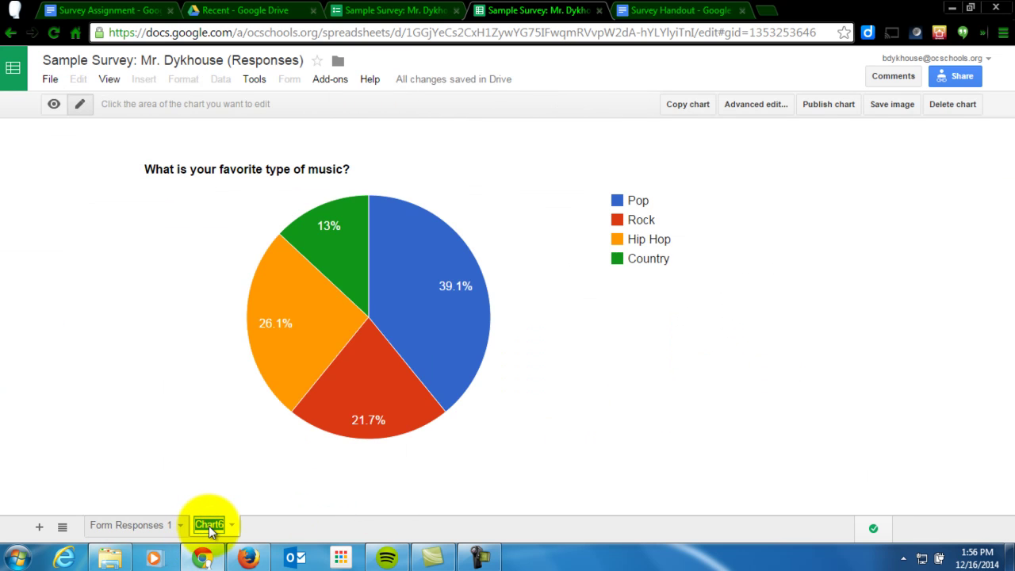
text(F)
key(Return)
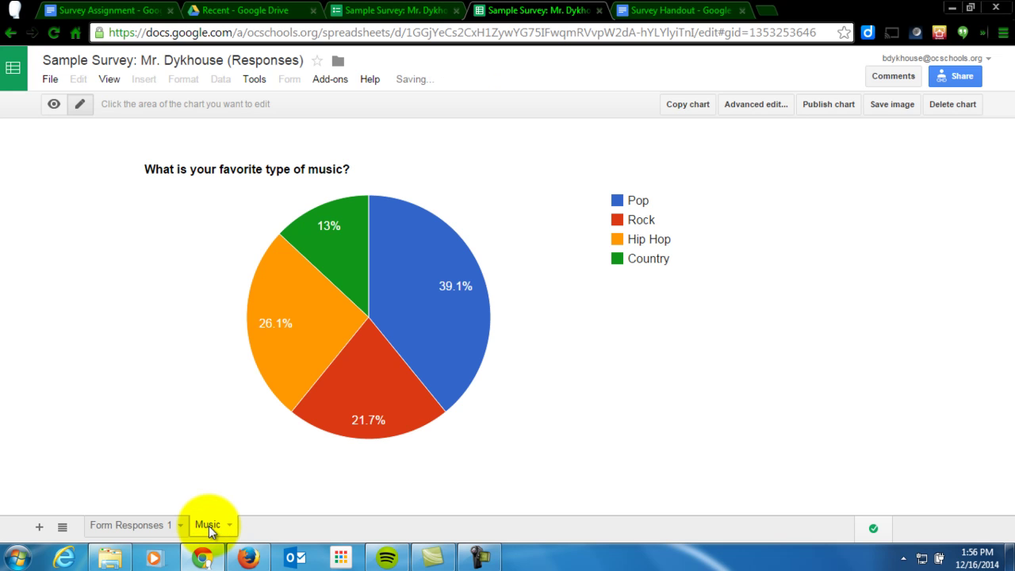
Create a chart from the Where do you live? table in N10:O15 on Form Responses 1 and choose the column chart type.
click(141, 527)
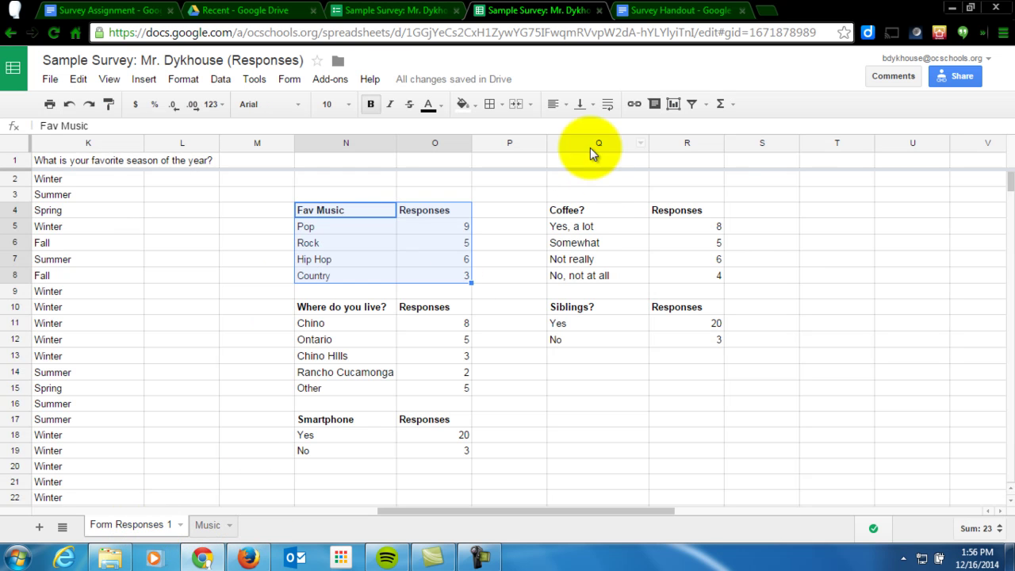
click(342, 308)
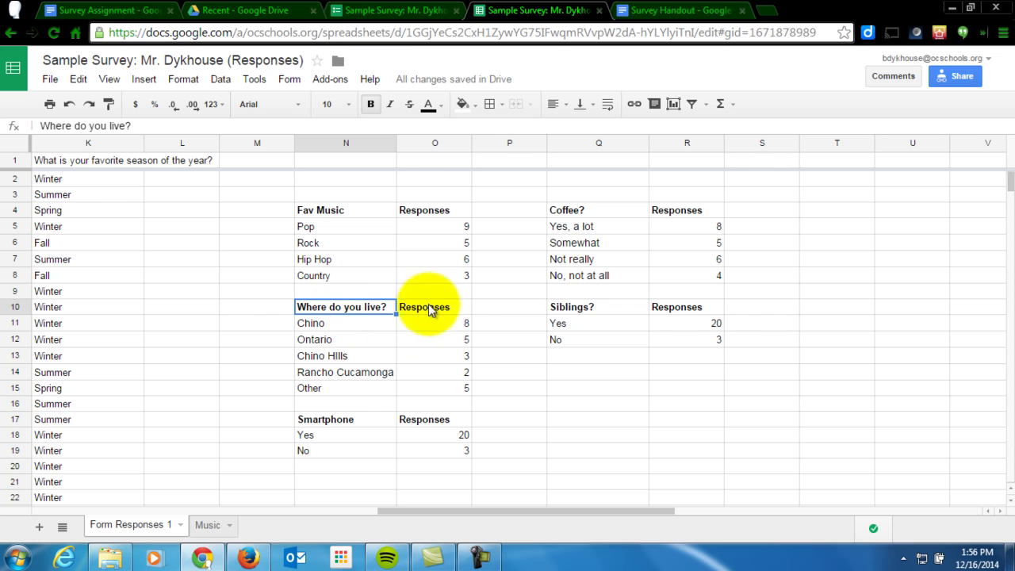
drag(331, 308, 460, 387)
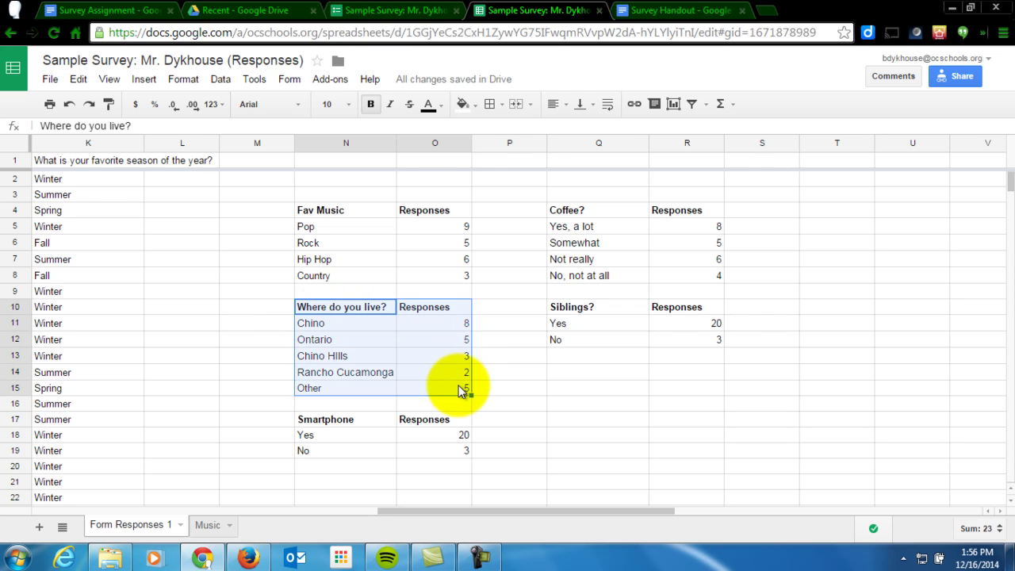
click(673, 104)
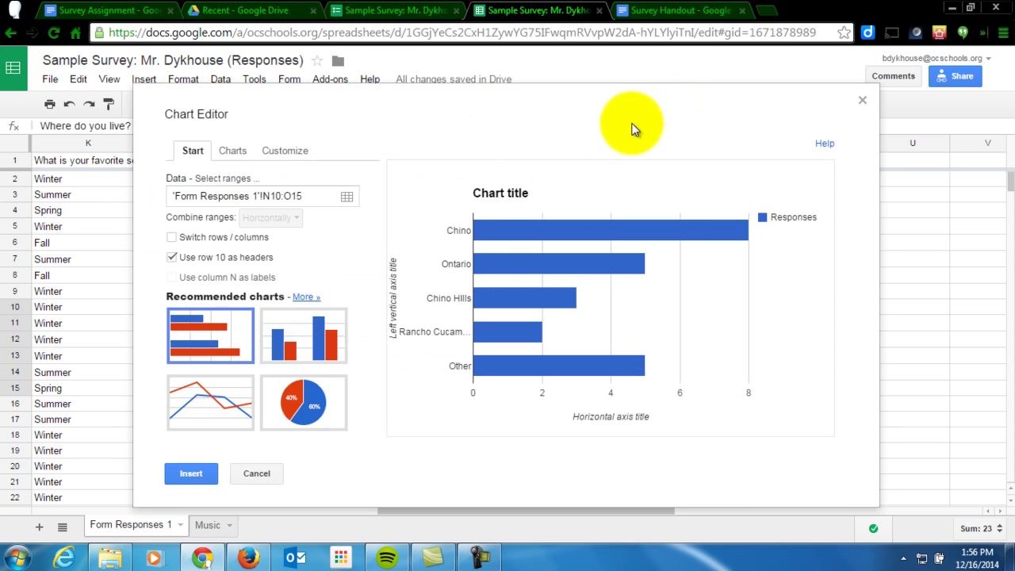
click(233, 152)
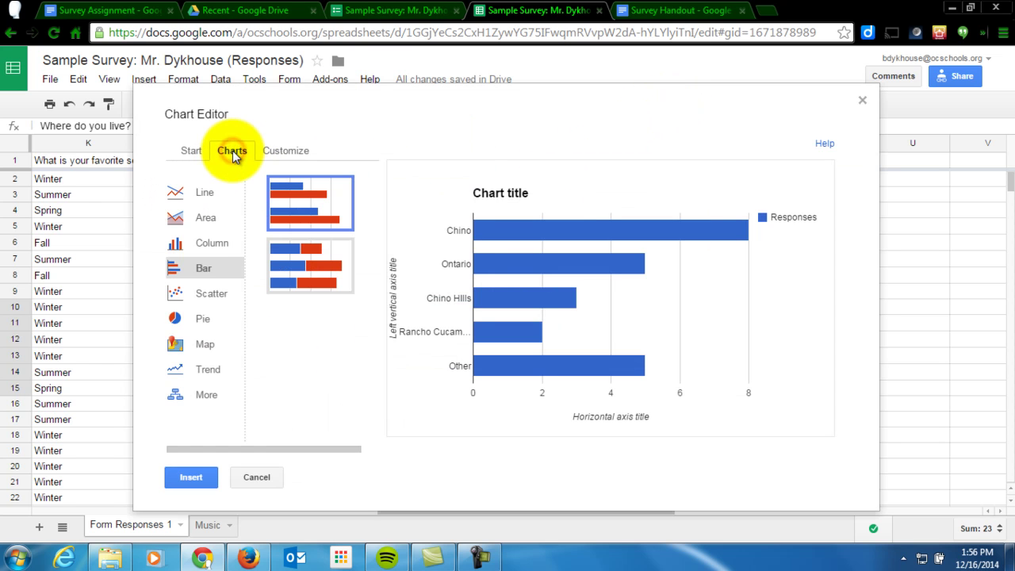
click(213, 245)
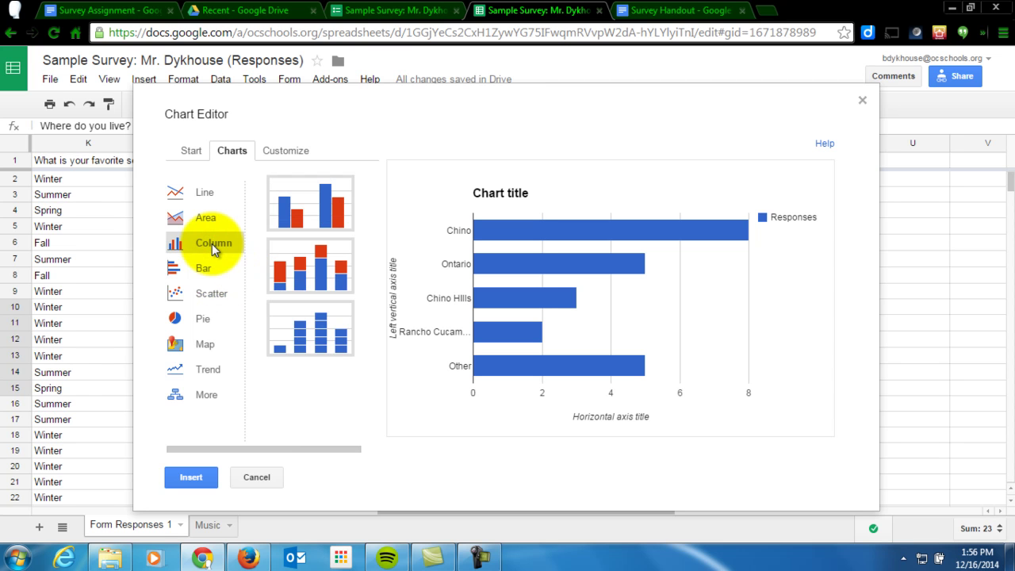
click(184, 150)
click(314, 344)
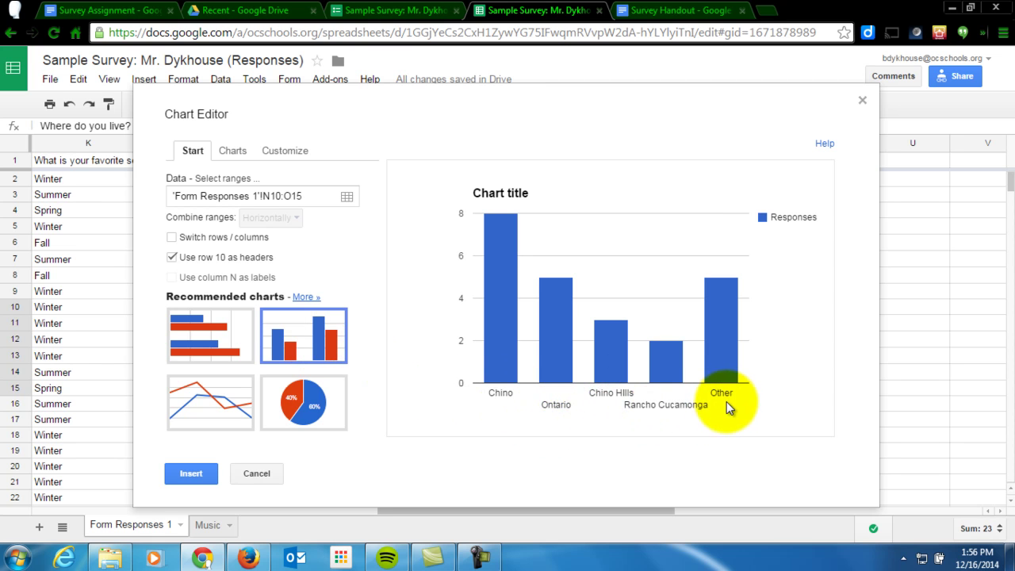
mouse_move(502, 306)
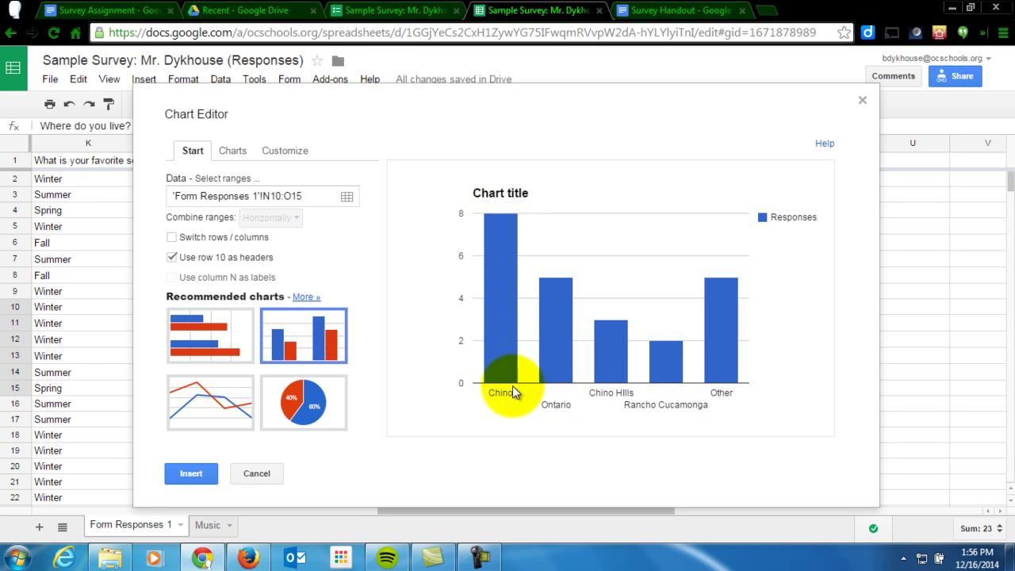
Title the column chart Where do you live? and insert it into the sheet.
click(280, 152)
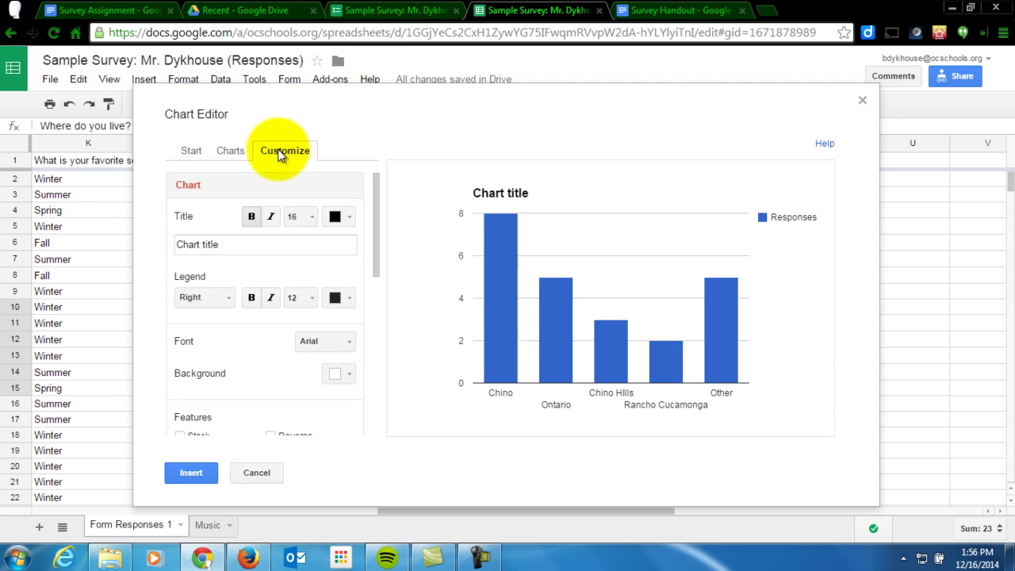
drag(242, 246, 139, 248)
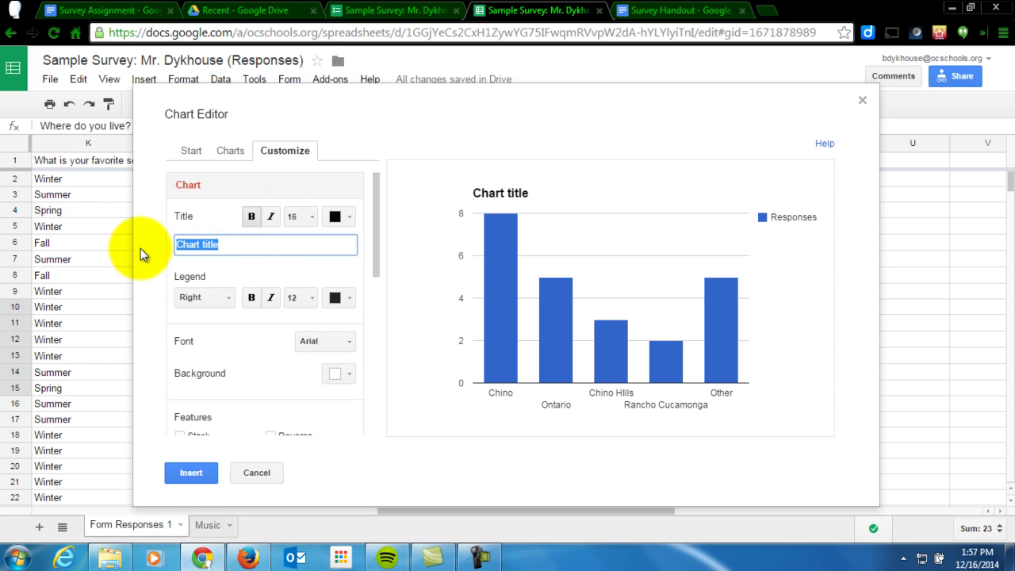
text(Where do you live?)
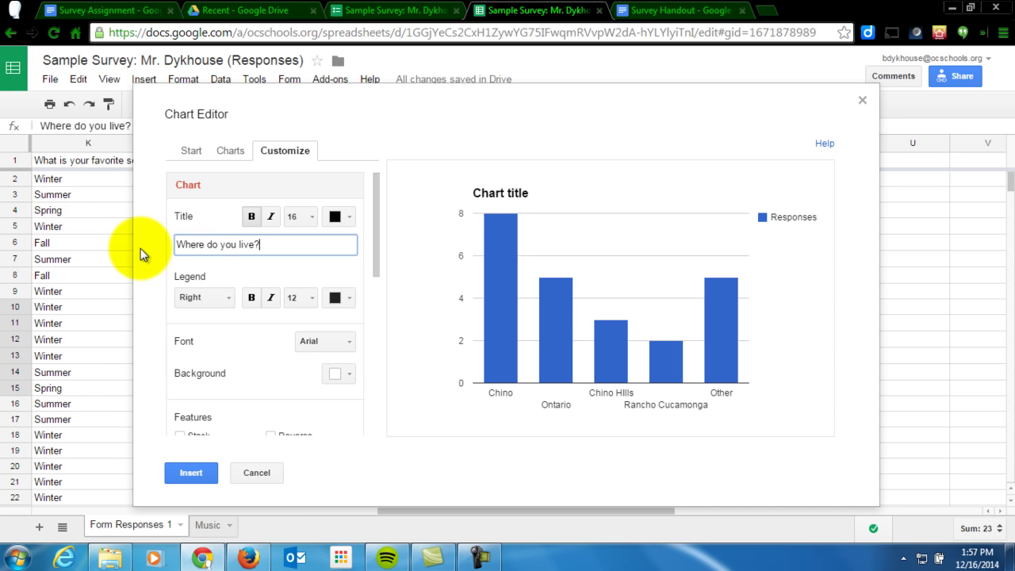
click(192, 473)
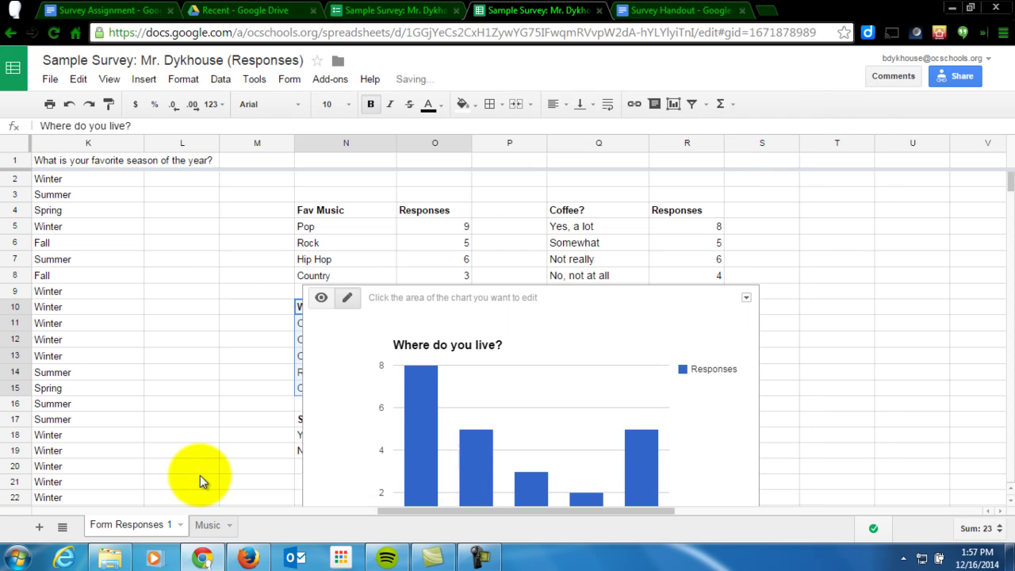
Move the column chart to its own sheet and rename that sheet as Where do you live?
click(747, 298)
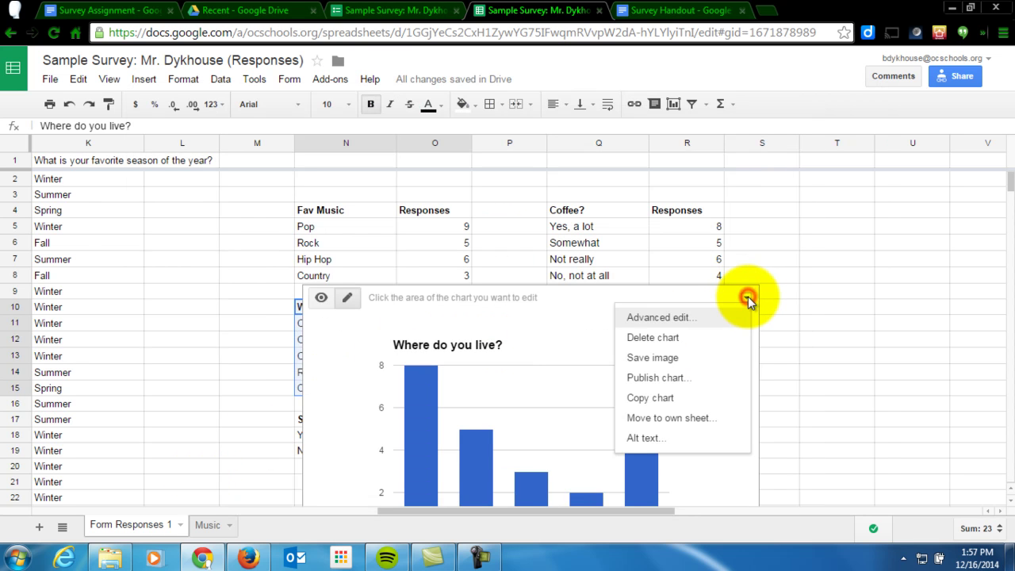
click(661, 418)
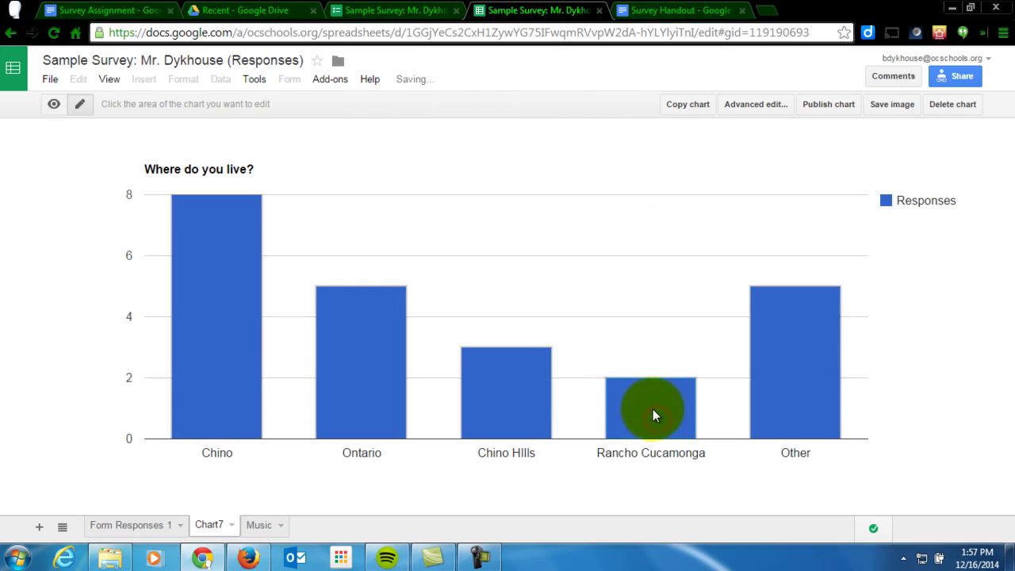
double_click(218, 524)
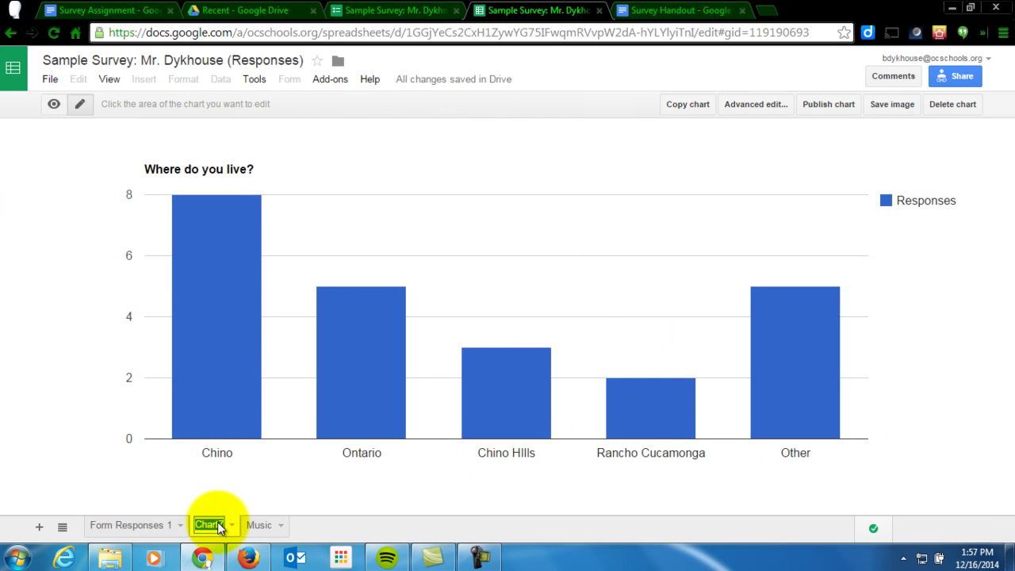
text(Where od you live?)
key(Return)
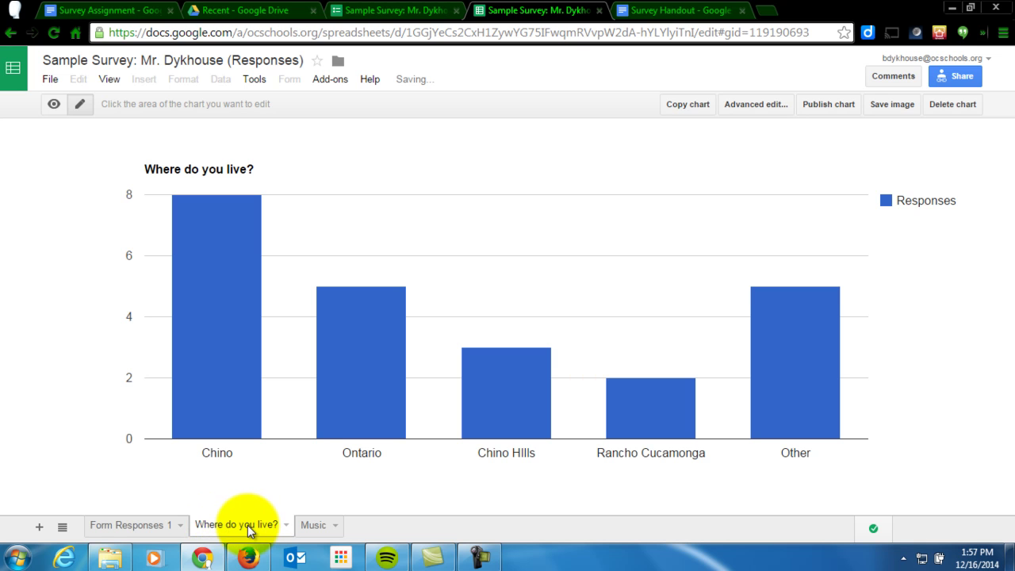
Return to the Form Responses 1 sheet and select the Smartphone table in N17:O19.
click(137, 527)
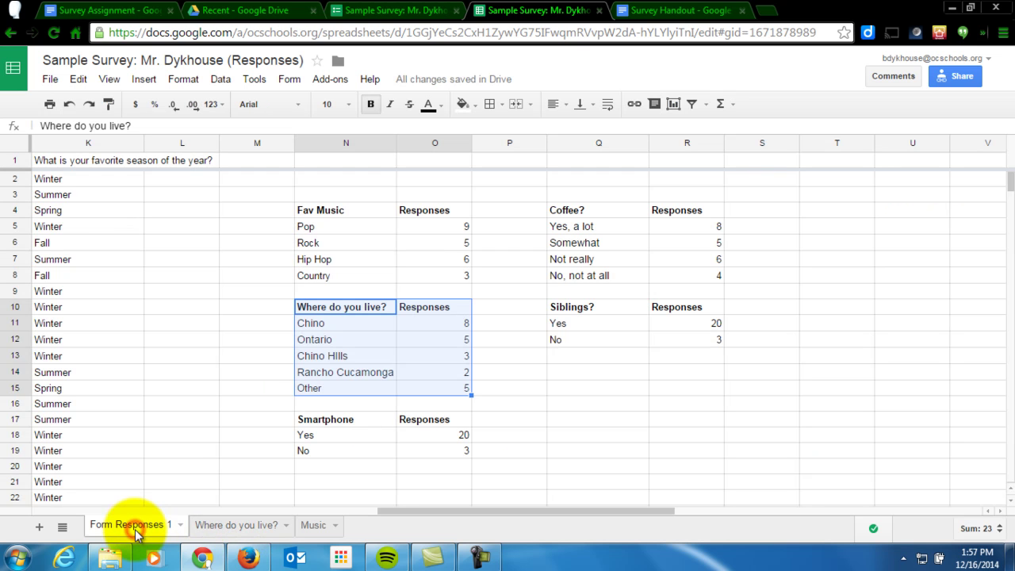
click(337, 418)
drag(400, 427, 449, 454)
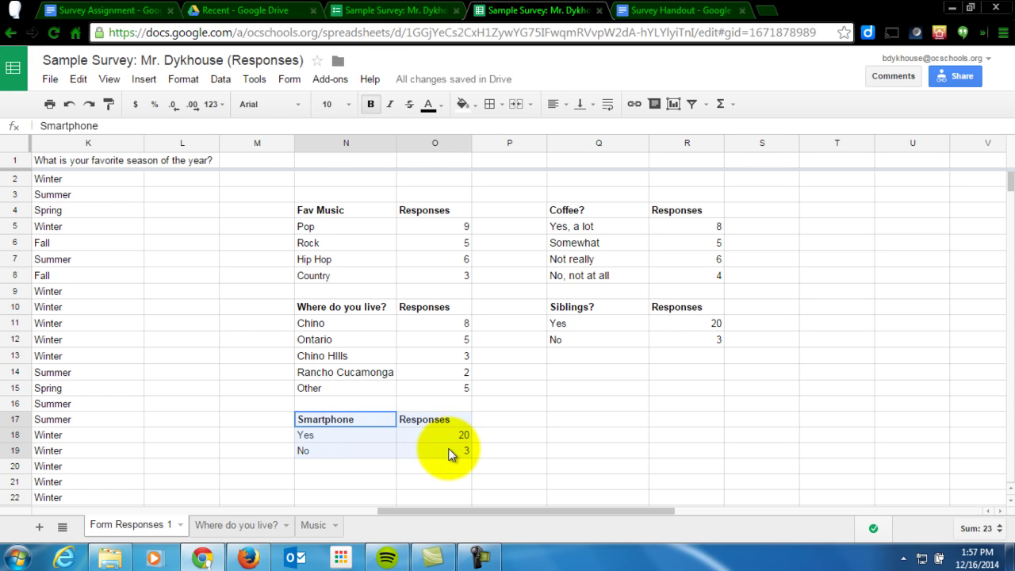
drag(449, 453, 365, 425)
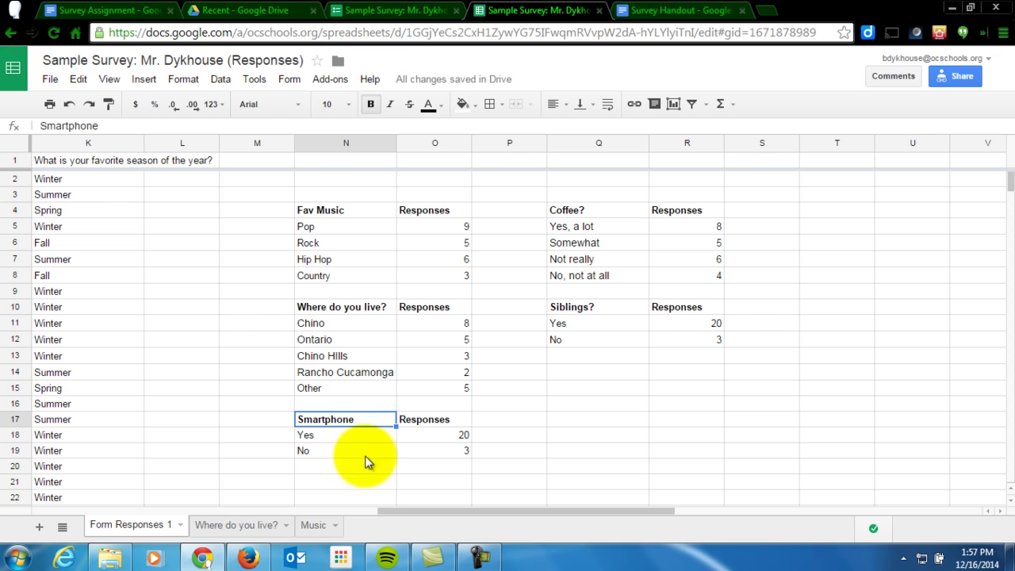